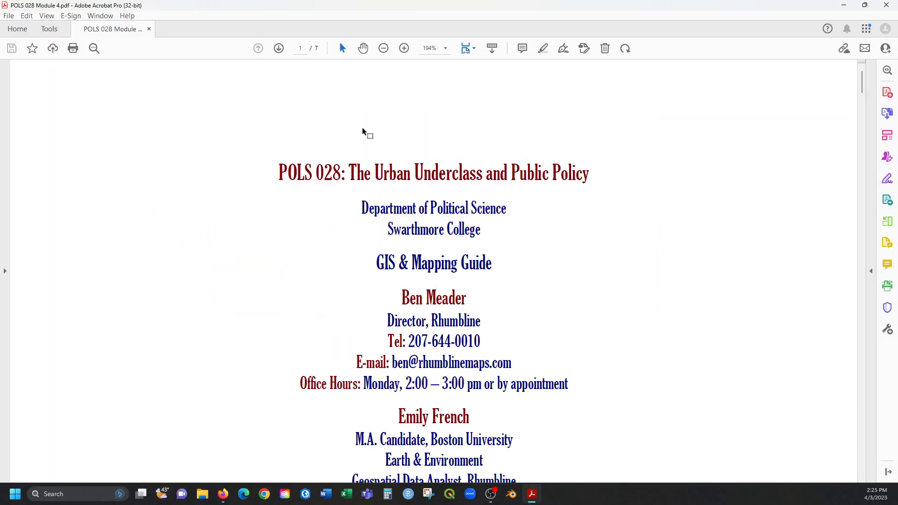
# Step: Skim the Module 4 guide from the Opportunity Atlas download instructions through the Part 4 mapping deliverable, and close the PDF
pyautogui.scroll(-5, 372, 209)
pyautogui.scroll(-8, 374, 210)
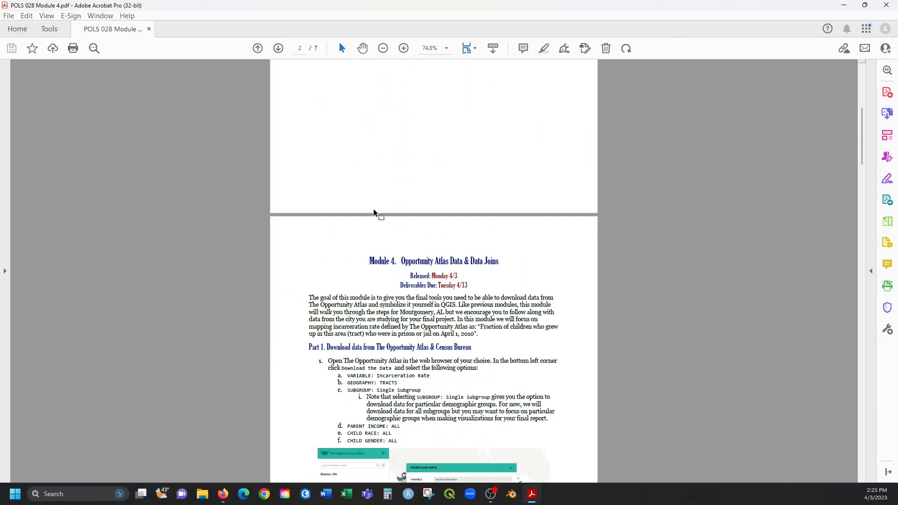
pyautogui.scroll(-2, 481, 197)
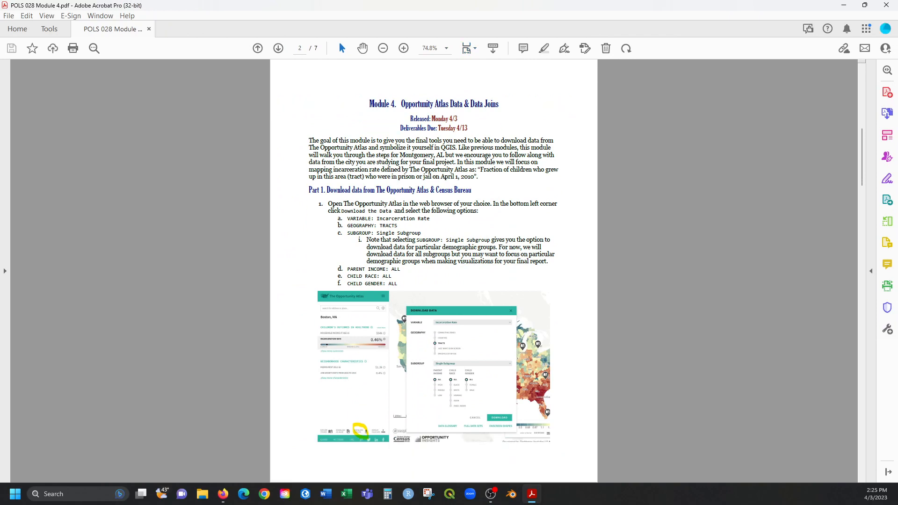
pyautogui.scroll(-10, 519, 329)
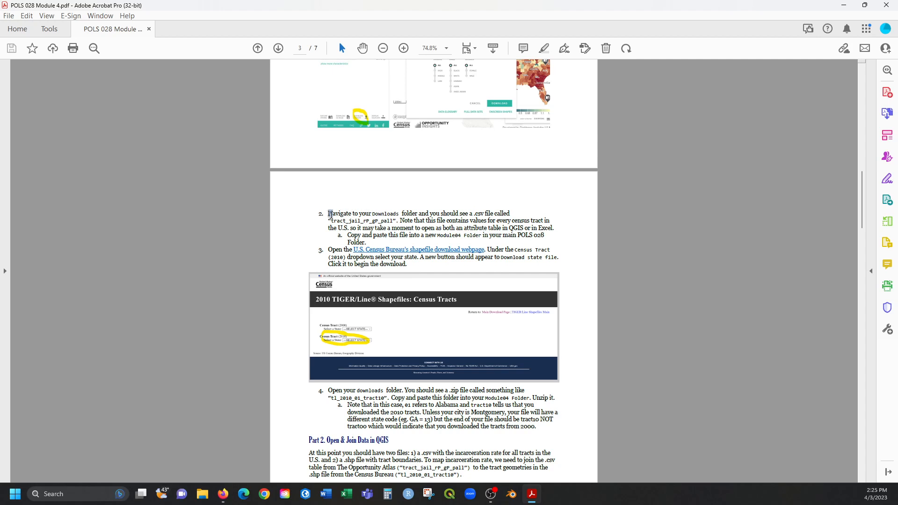
pyautogui.moveTo(330, 214); pyautogui.dragTo(404, 234)
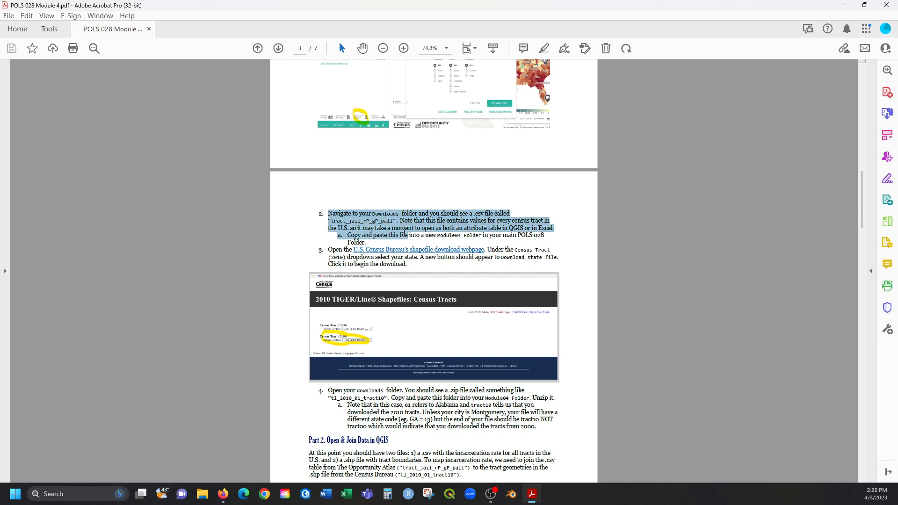
pyautogui.click(396, 263)
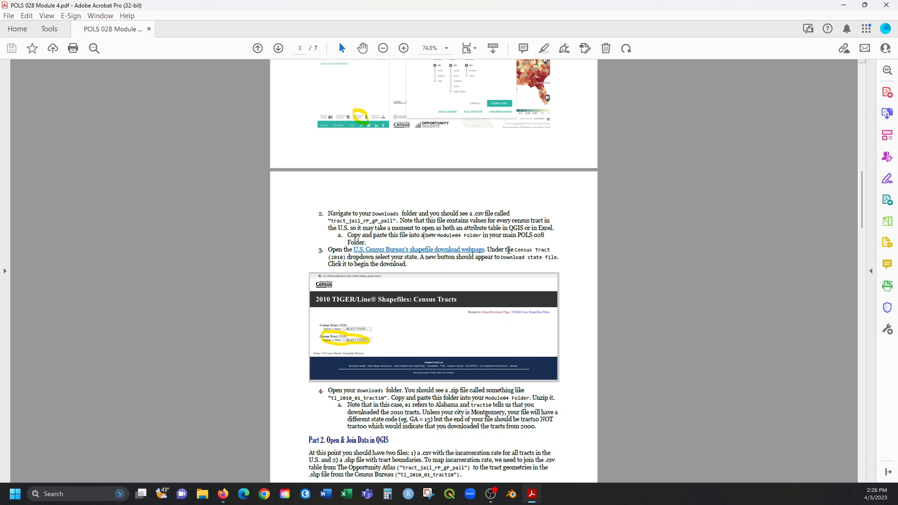
pyautogui.scroll(-10, 467, 312)
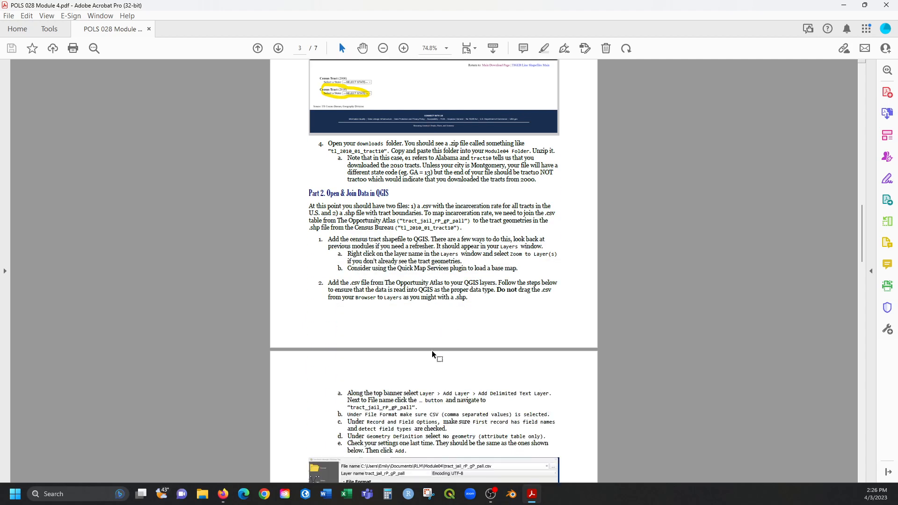
pyautogui.scroll(12, 494, 195)
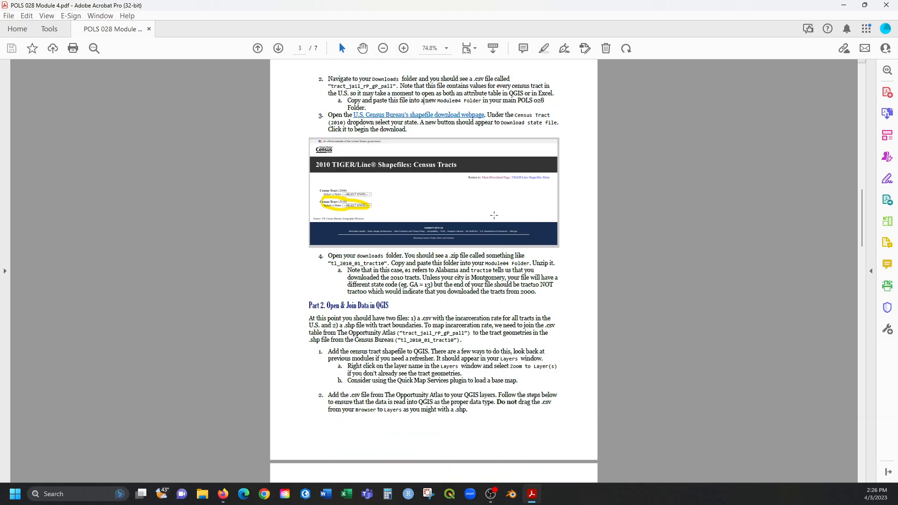
pyautogui.scroll(2, 494, 216)
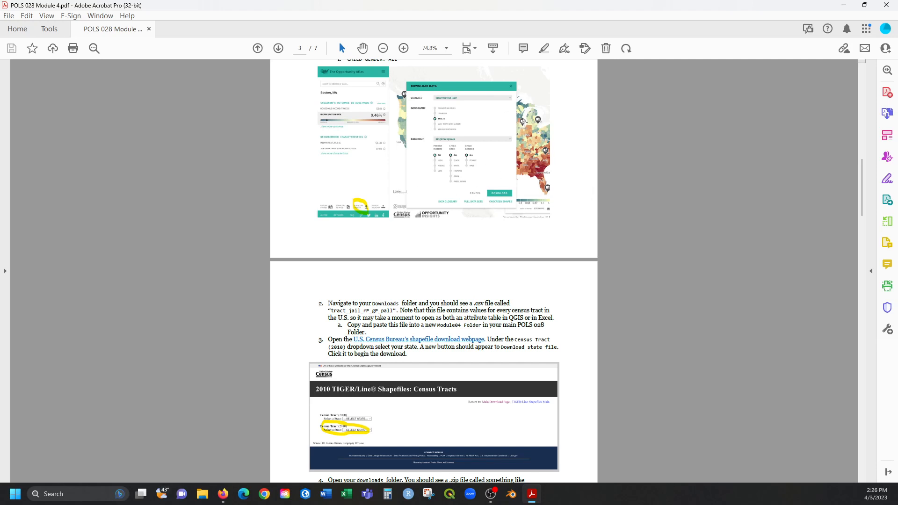
pyautogui.scroll(-15, 459, 194)
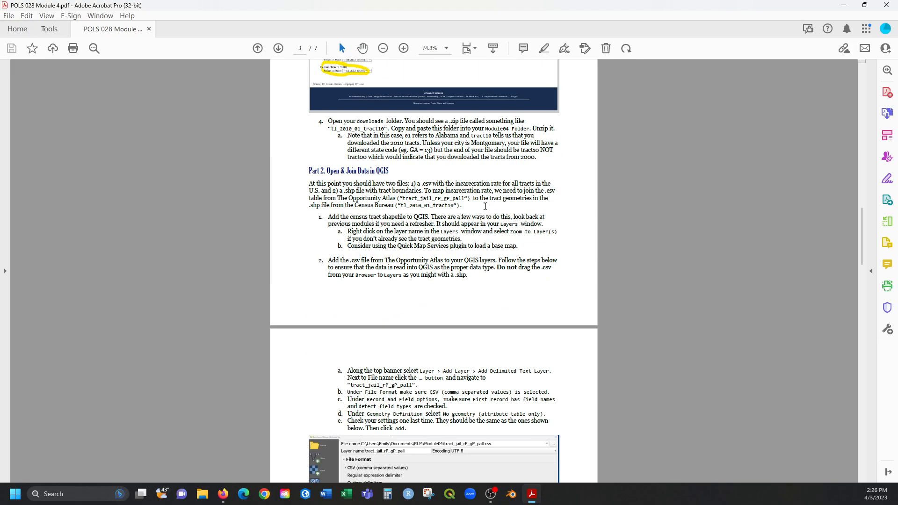
pyautogui.scroll(-15, 458, 194)
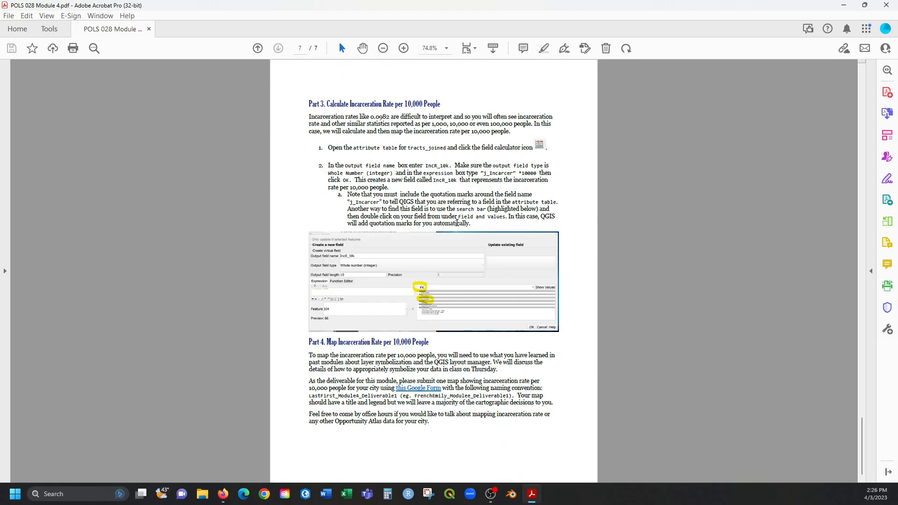
pyautogui.scroll(20, 455, 202)
pyautogui.scroll(20, 465, 248)
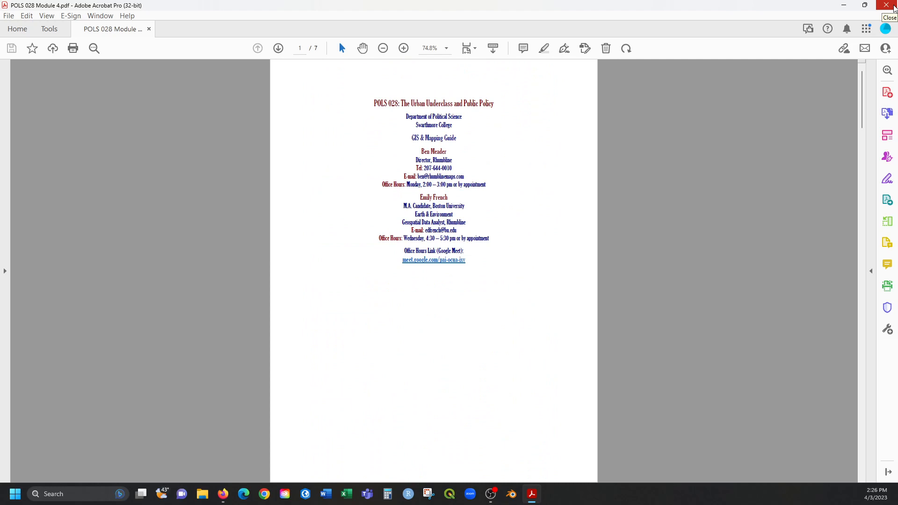
pyautogui.click(864, 4)
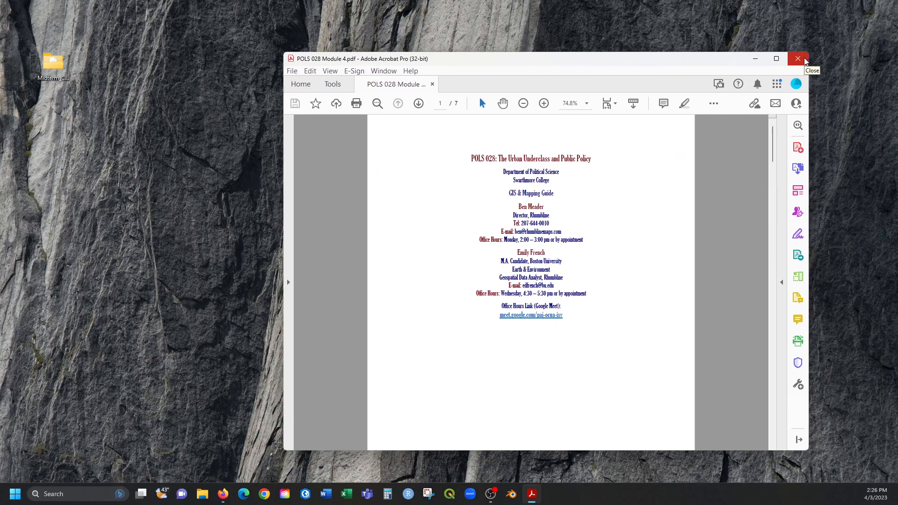
pyautogui.click(798, 59)
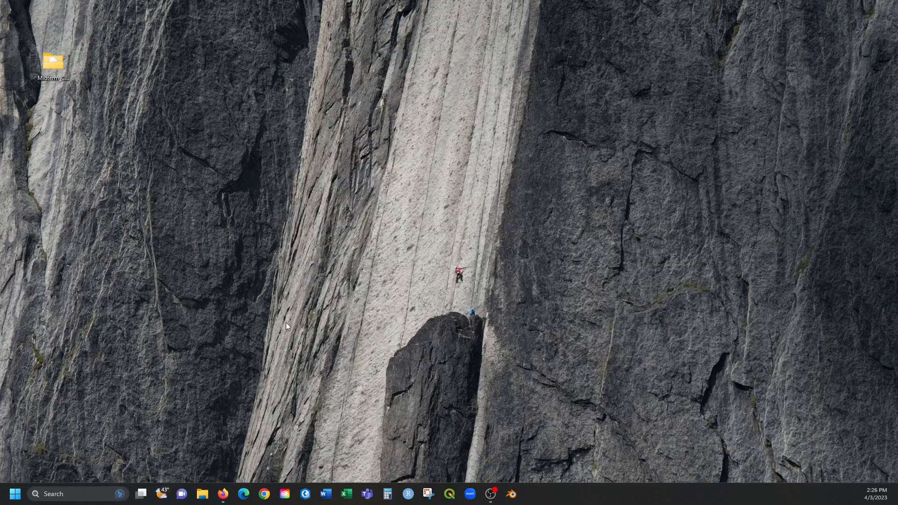
# Step: Open the Midterm_Chester project in QGIS from the desktop's midterm folder and dismiss the TravelTime plugin notice
pyautogui.doubleClick(56, 58)
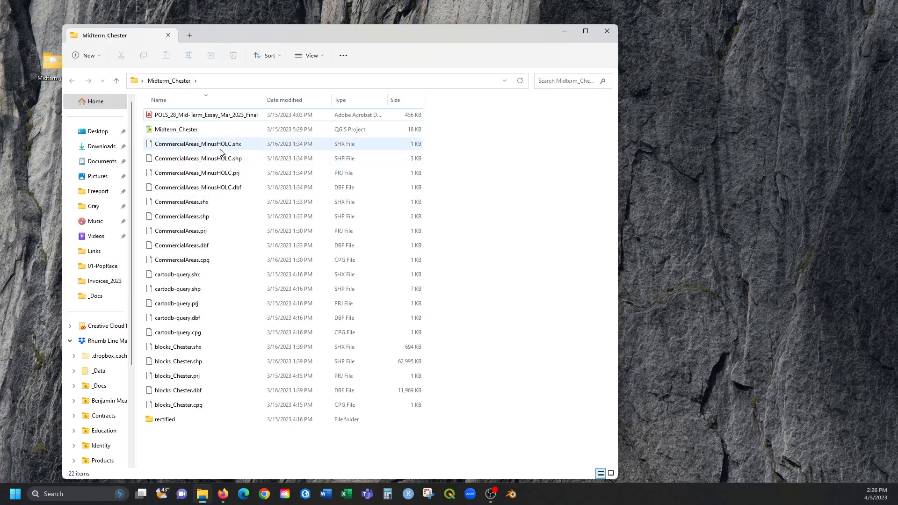
pyautogui.click(194, 134)
pyautogui.doubleClick(177, 135)
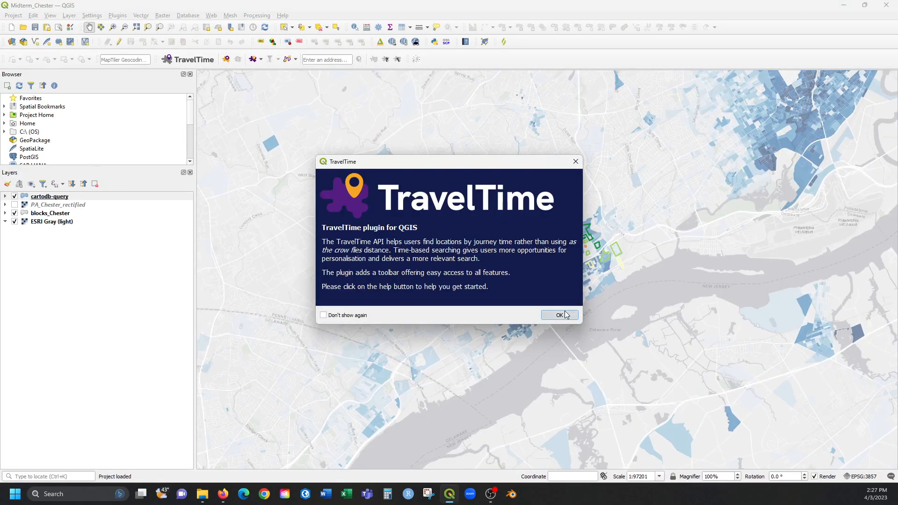
pyautogui.click(559, 315)
pyautogui.scroll(1, 568, 292)
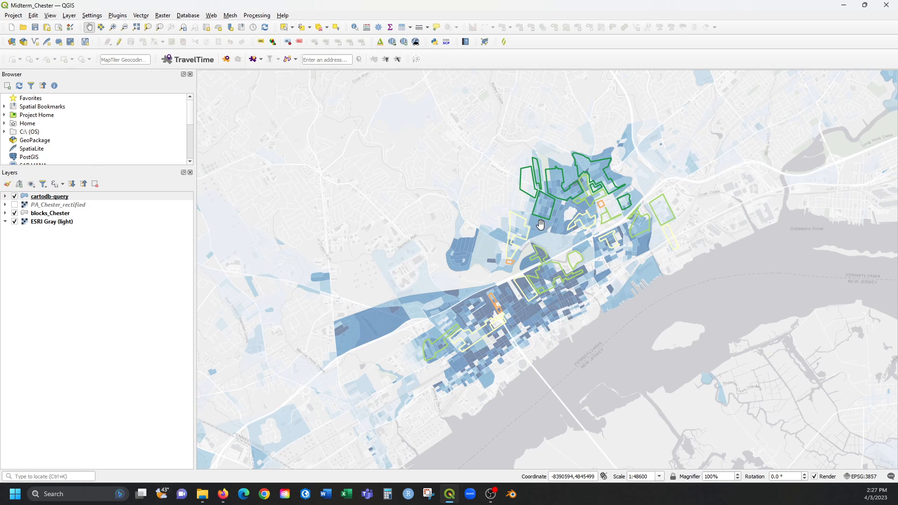
# Step: Switch to The Opportunity Atlas in Firefox, begin exploring the map and dismiss the three-step introduction
pyautogui.moveTo(223, 494)
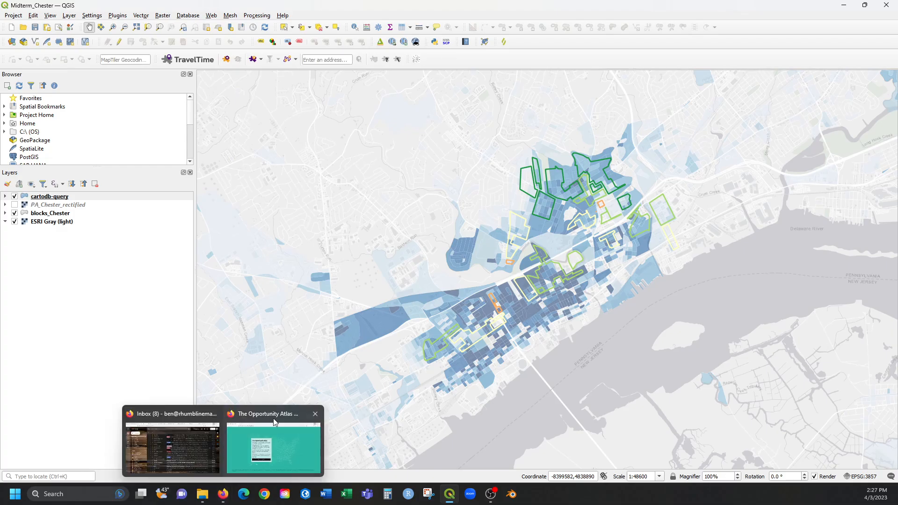
pyautogui.click(271, 439)
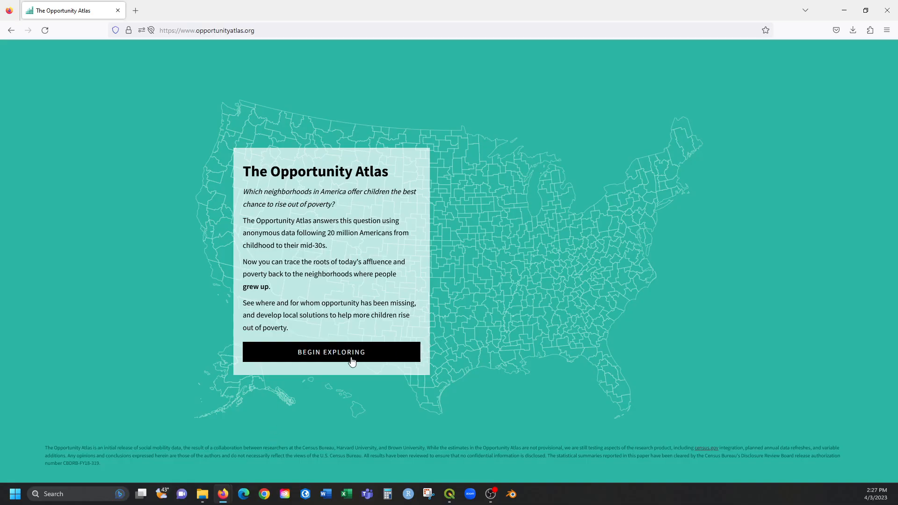
pyautogui.click(351, 357)
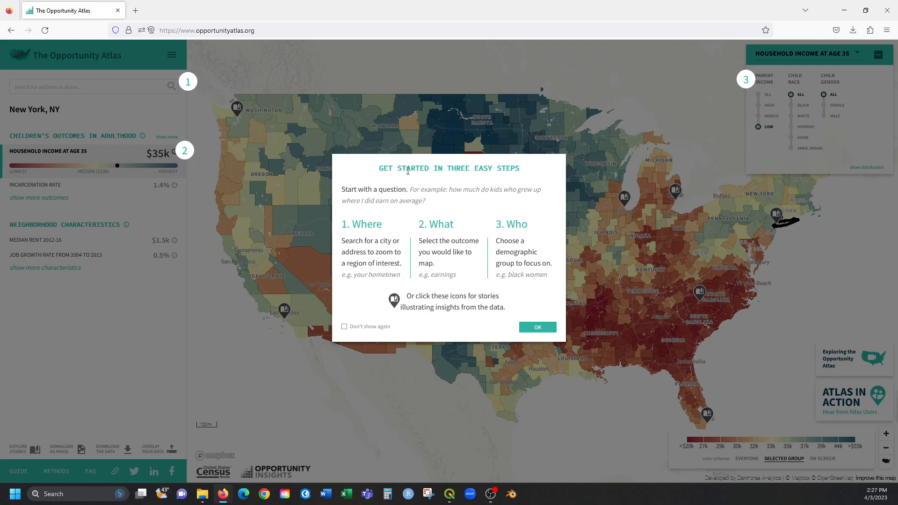
pyautogui.click(538, 328)
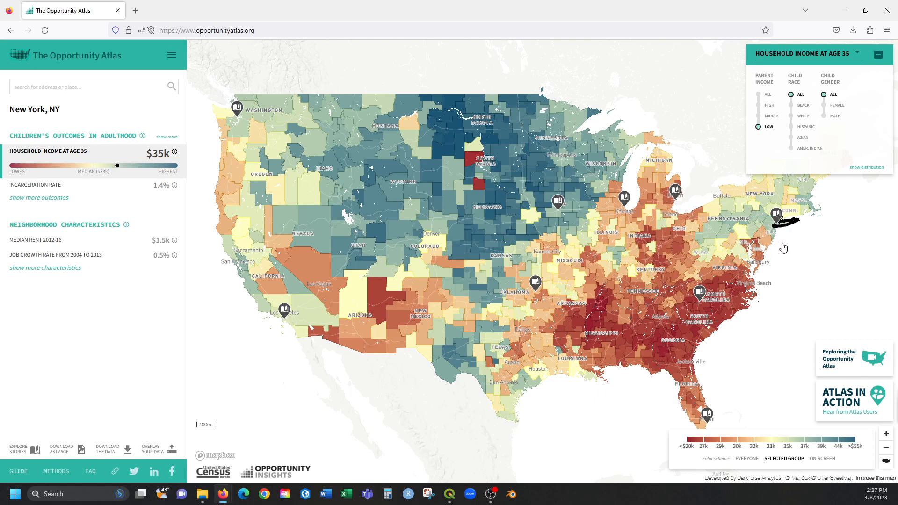
# Step: Examine household income at age 35 by census tract around Chester, Swarthmore and Philadelphia on the map
pyautogui.moveTo(784, 247); pyautogui.dragTo(593, 314)
pyautogui.scroll(3, 601, 283)
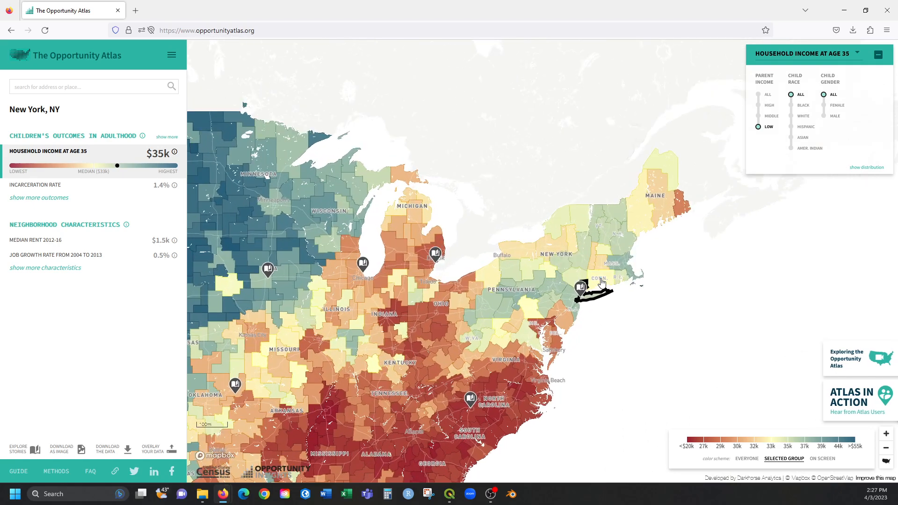
pyautogui.scroll(5, 573, 330)
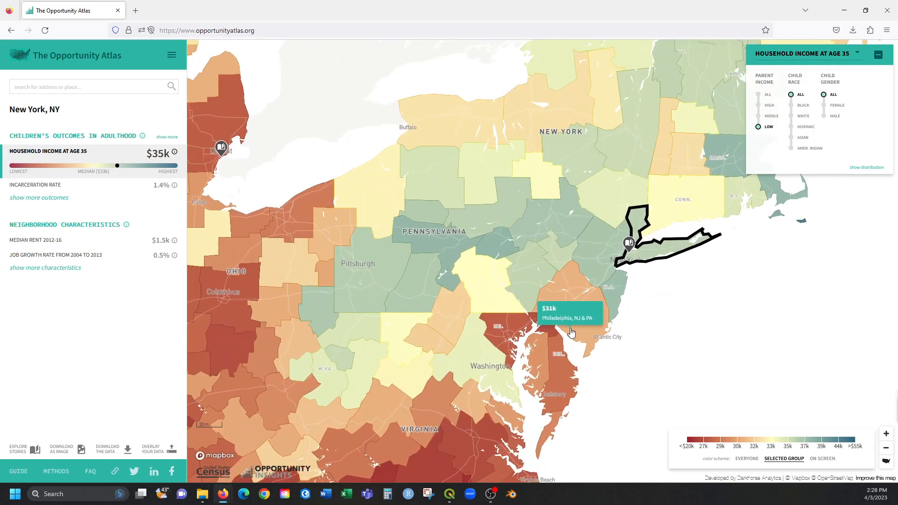
pyautogui.scroll(5, 571, 331)
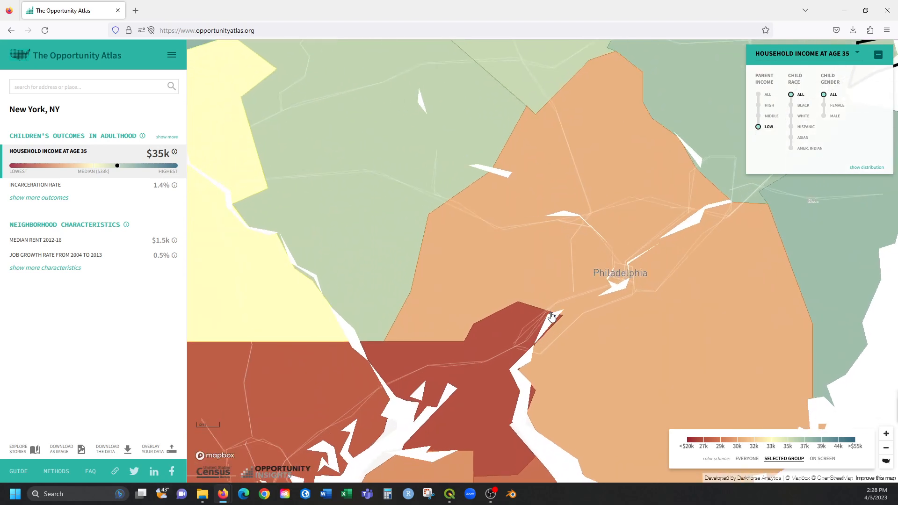
pyautogui.scroll(4, 552, 316)
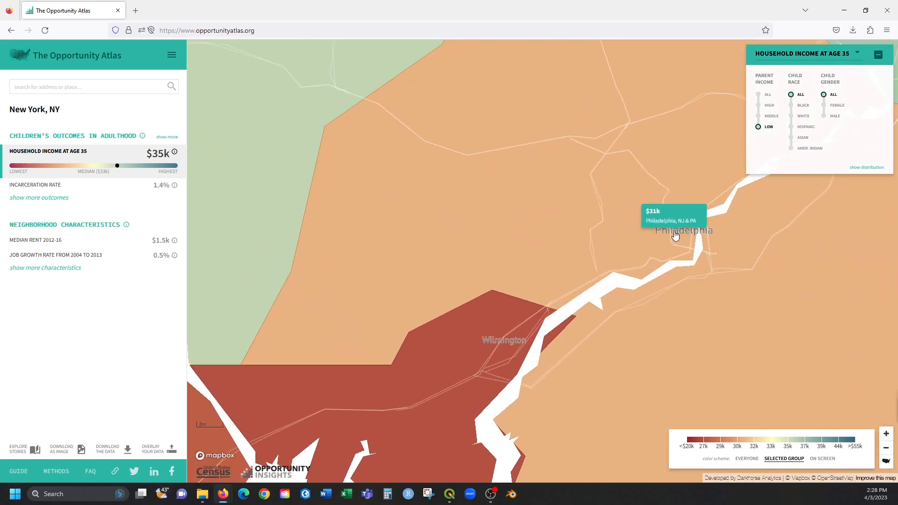
pyautogui.scroll(3, 602, 280)
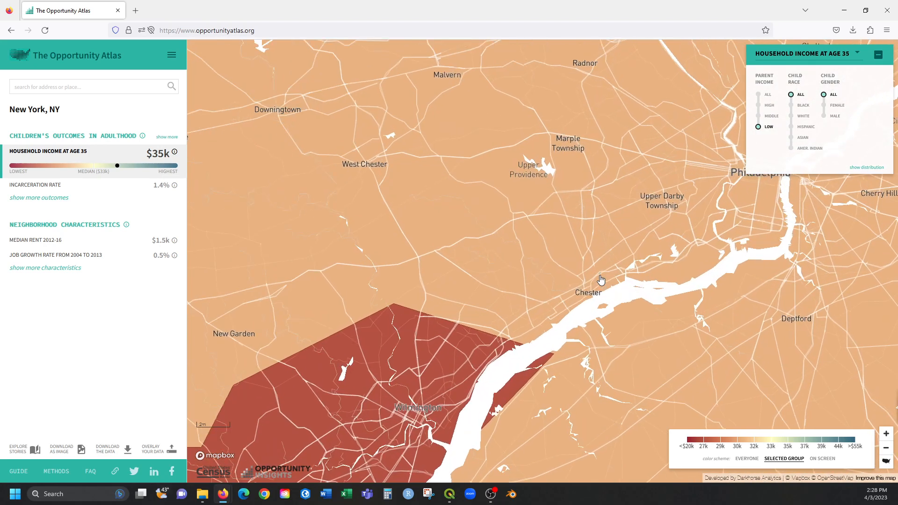
pyautogui.moveTo(626, 277); pyautogui.dragTo(581, 286)
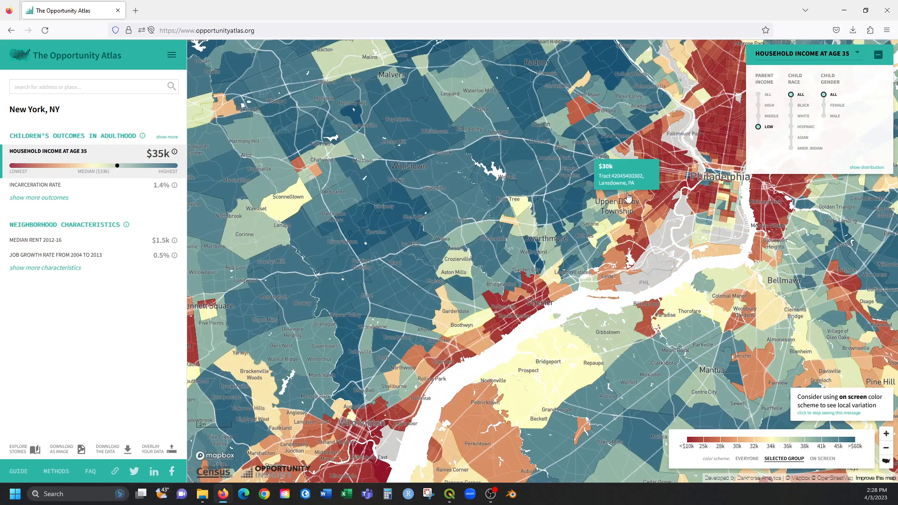
pyautogui.moveTo(628, 198); pyautogui.dragTo(568, 223)
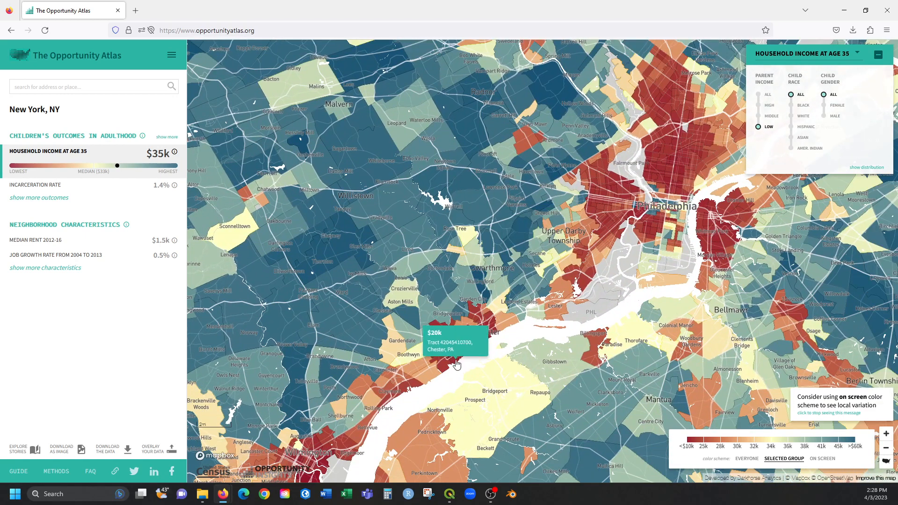
pyautogui.moveTo(476, 389); pyautogui.dragTo(507, 356)
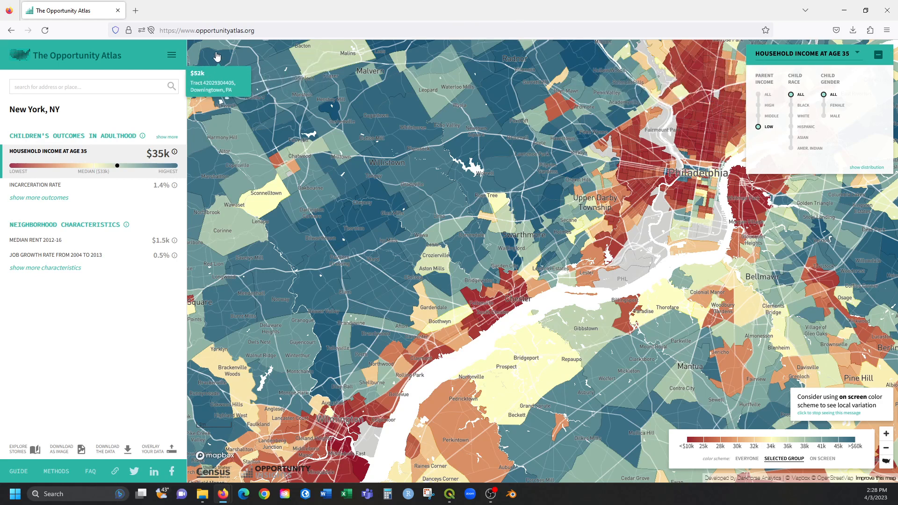
pyautogui.moveTo(333, 430); pyautogui.dragTo(333, 427)
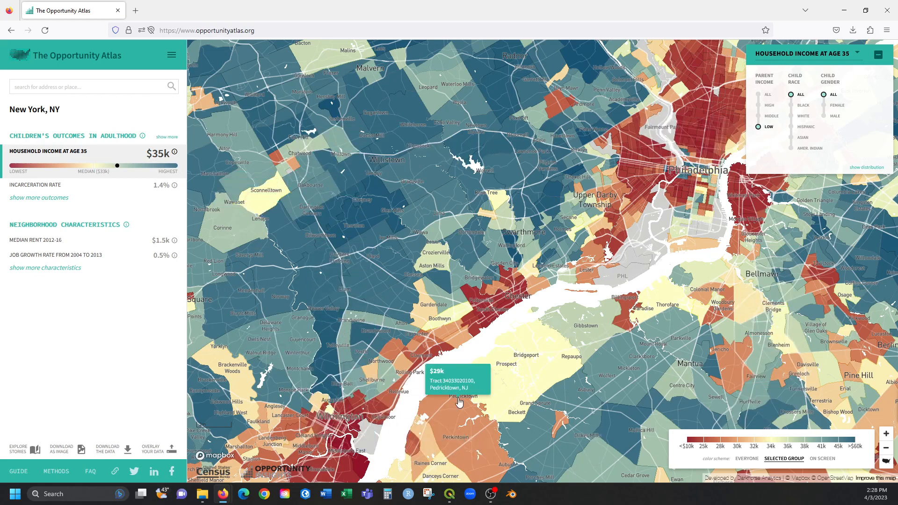
pyautogui.moveTo(479, 252); pyautogui.dragTo(476, 281)
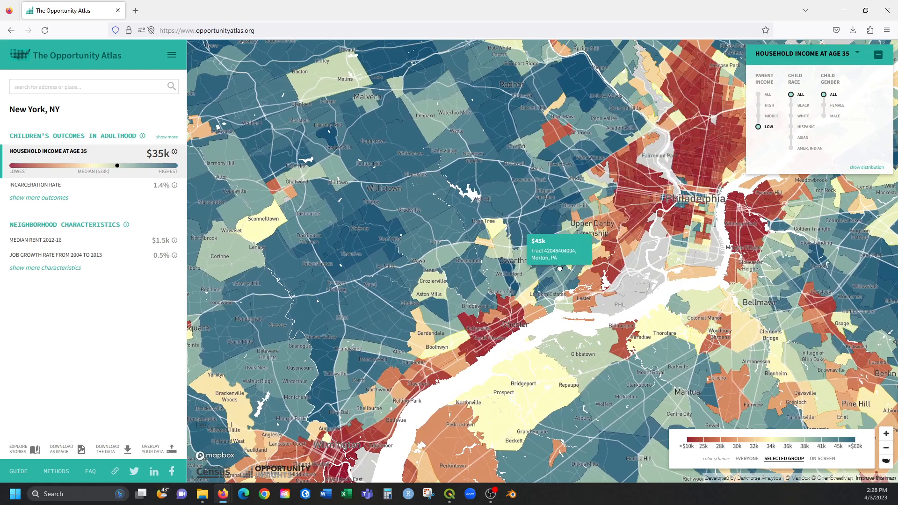
pyautogui.moveTo(560, 269)
pyautogui.mouseDown()
pyautogui.moveTo(535, 273)
pyautogui.moveTo(547, 265)
pyautogui.mouseUp()
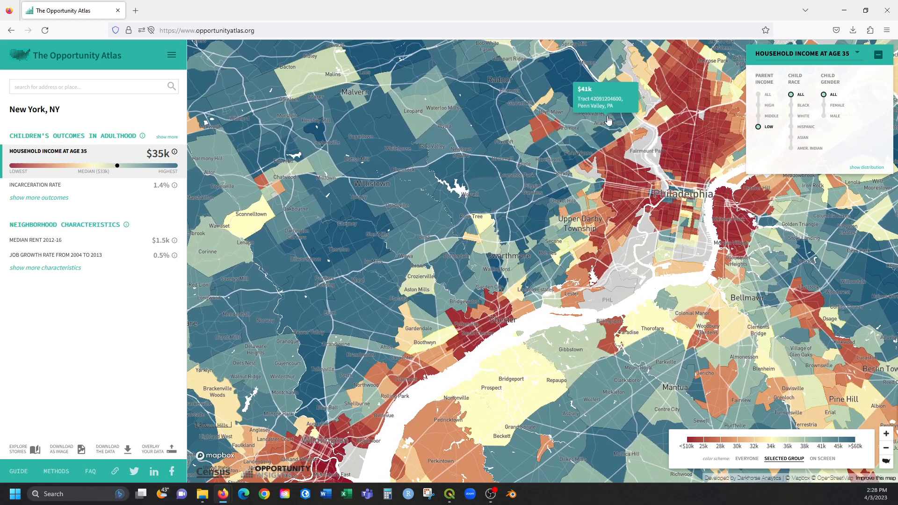
pyautogui.moveTo(647, 135); pyautogui.dragTo(646, 137)
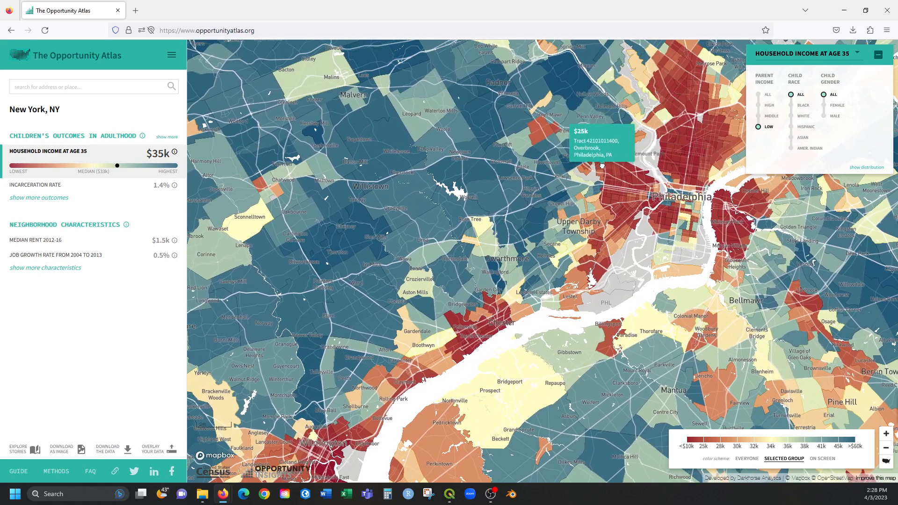
pyautogui.moveTo(603, 175); pyautogui.dragTo(601, 172)
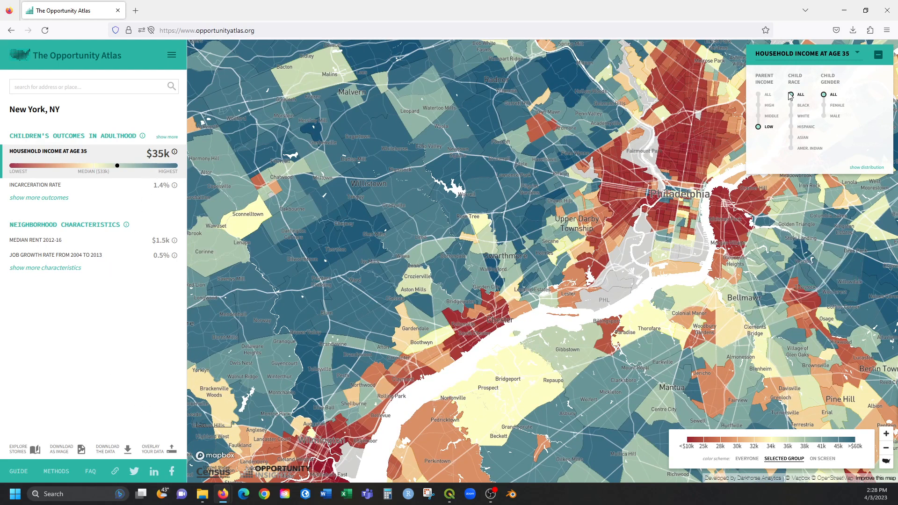
# Step: Show all parent income levels on the map and switch the mapped outcome to Incarceration Rate
pyautogui.click(762, 94)
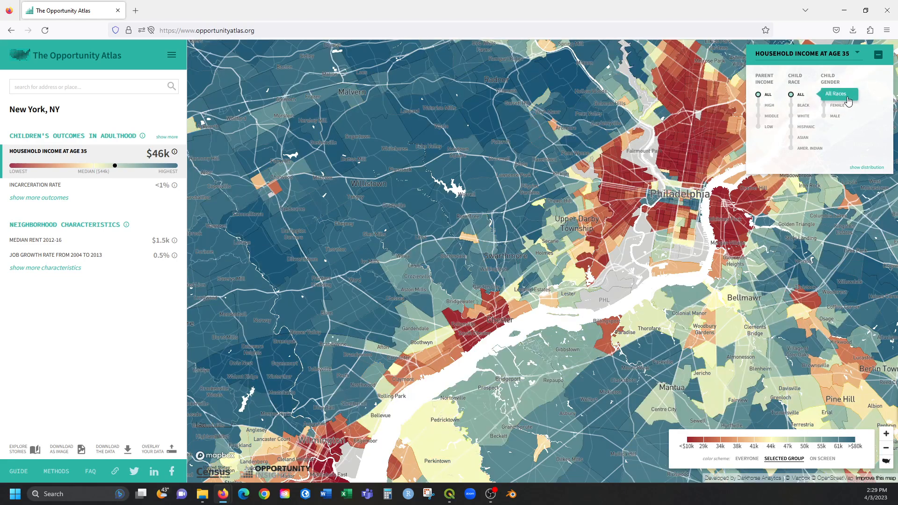
pyautogui.click(856, 53)
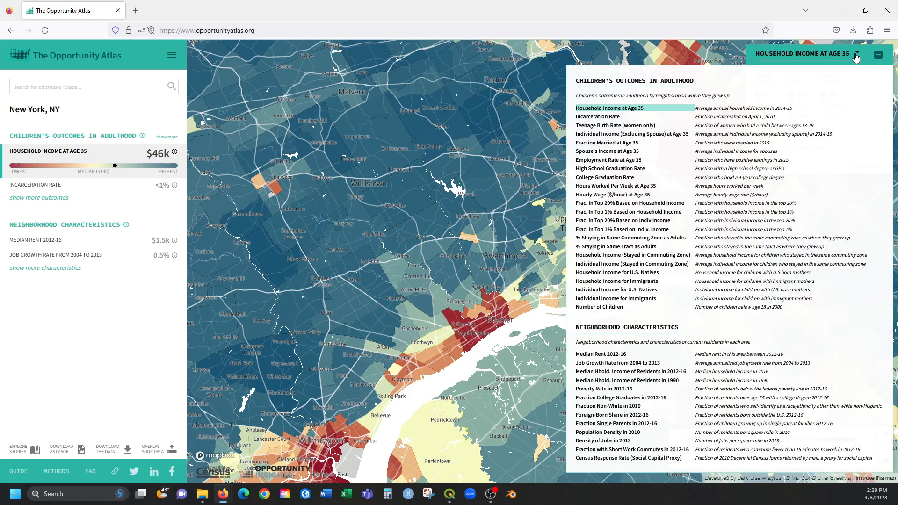
pyautogui.click(613, 117)
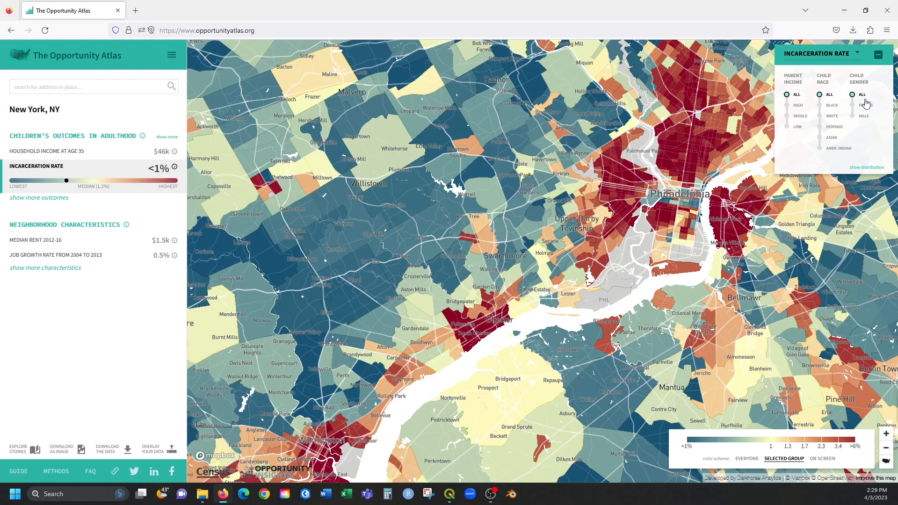
pyautogui.click(858, 56)
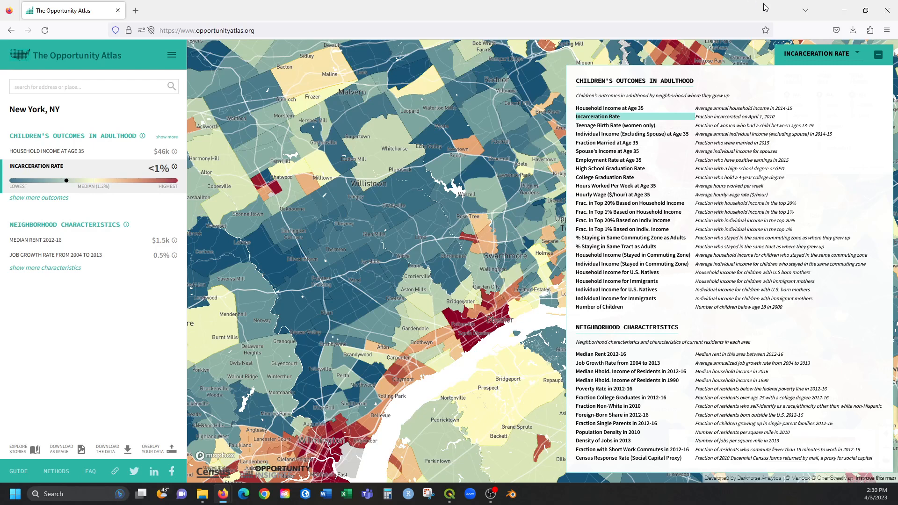
pyautogui.click(610, 118)
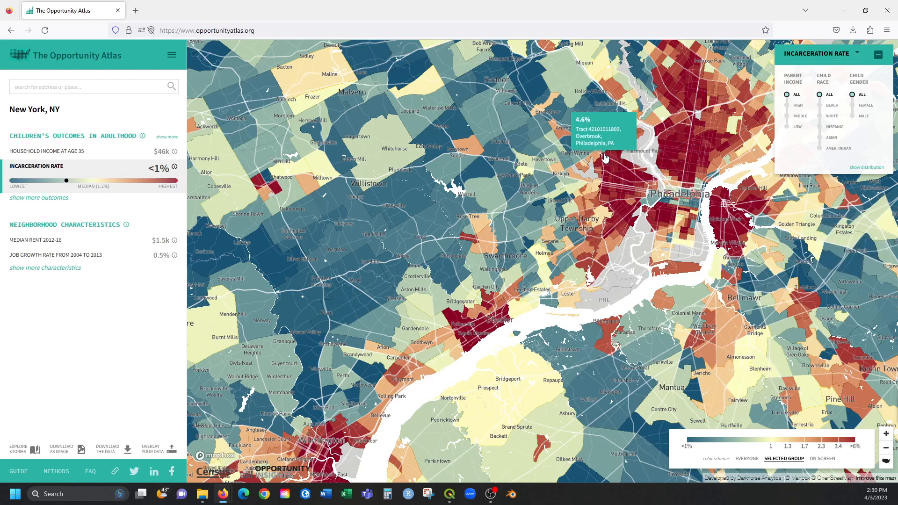
# Step: Frame the wider Philadelphia and Chester area and download the Incarceration Rate data for tracts, with a single subgroup of all children
pyautogui.scroll(-1, 603, 155)
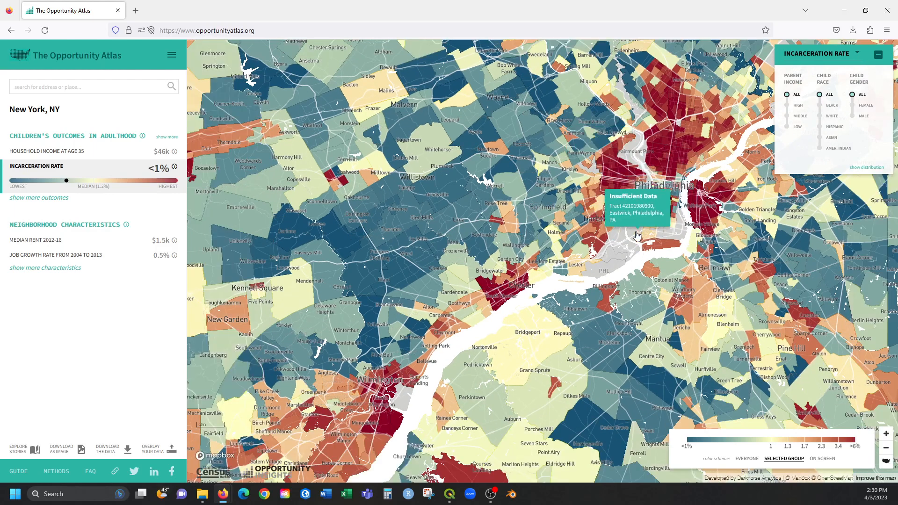
pyautogui.moveTo(616, 246); pyautogui.dragTo(603, 254)
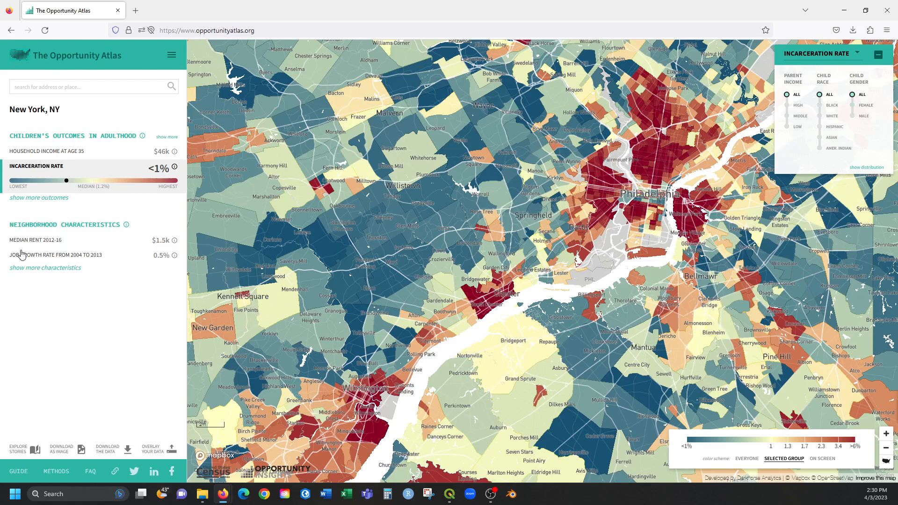
pyautogui.click(107, 455)
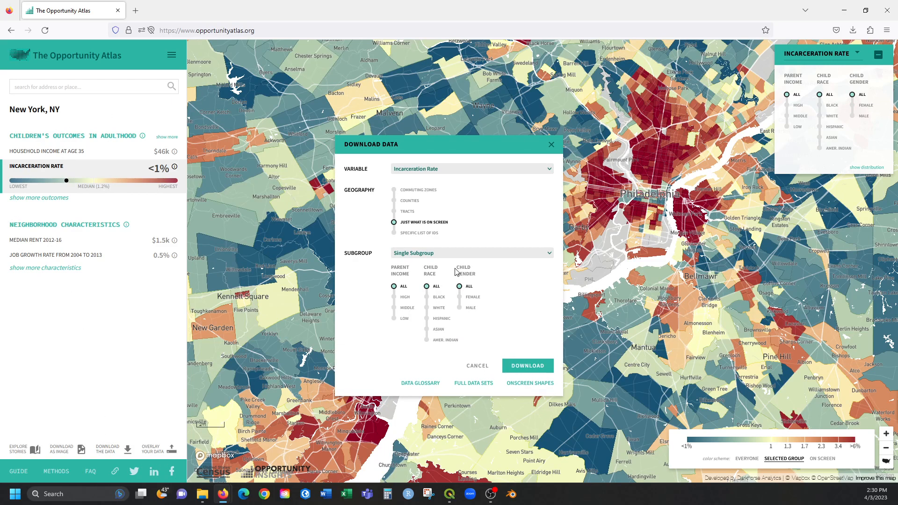
pyautogui.click(396, 213)
pyautogui.click(518, 365)
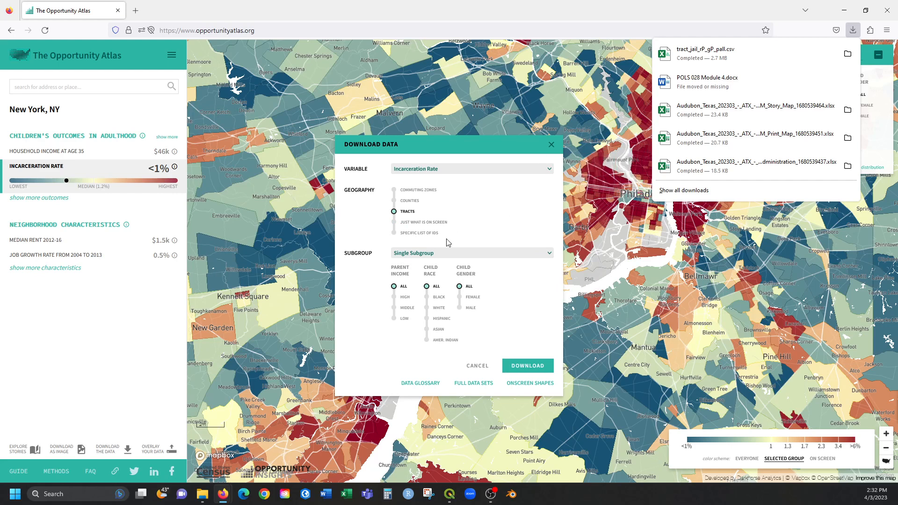
# Step: Download the Incarceration Rate data for just what is on screen, plus the matching onscreen shapes
pyautogui.click(408, 226)
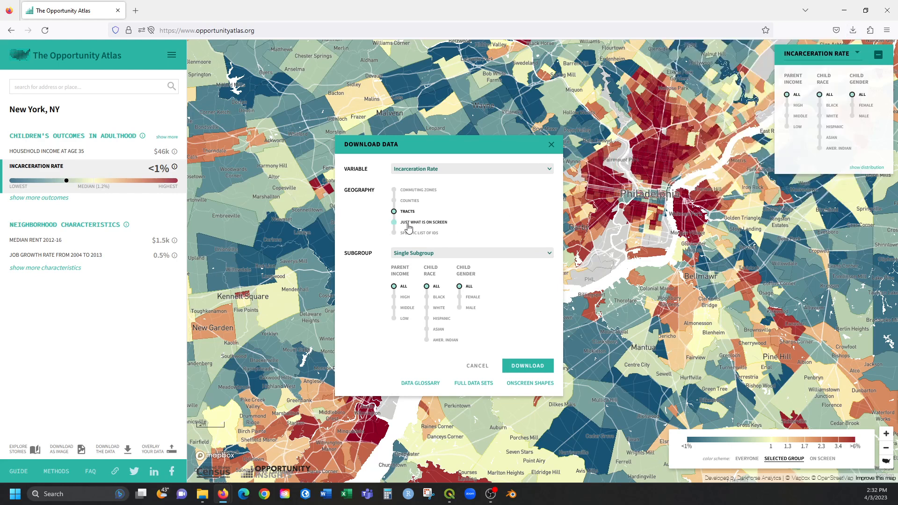
pyautogui.click(408, 226)
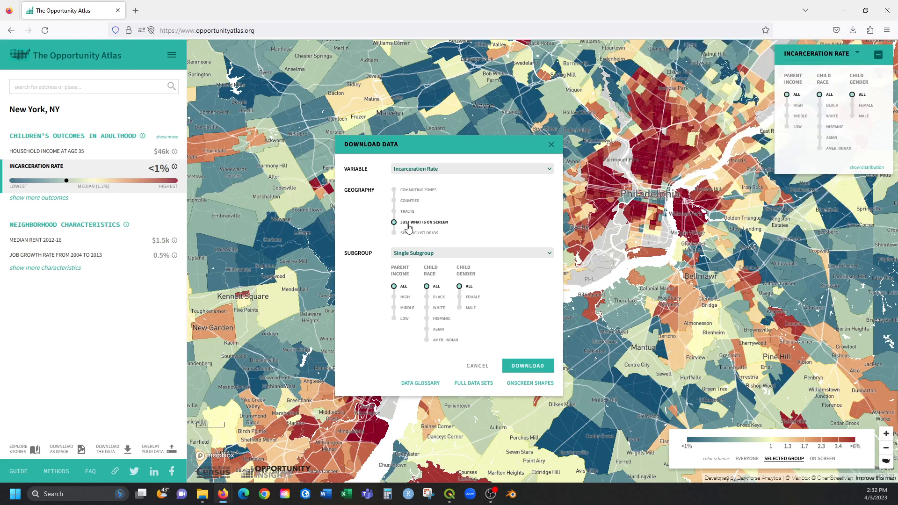
pyautogui.click(534, 370)
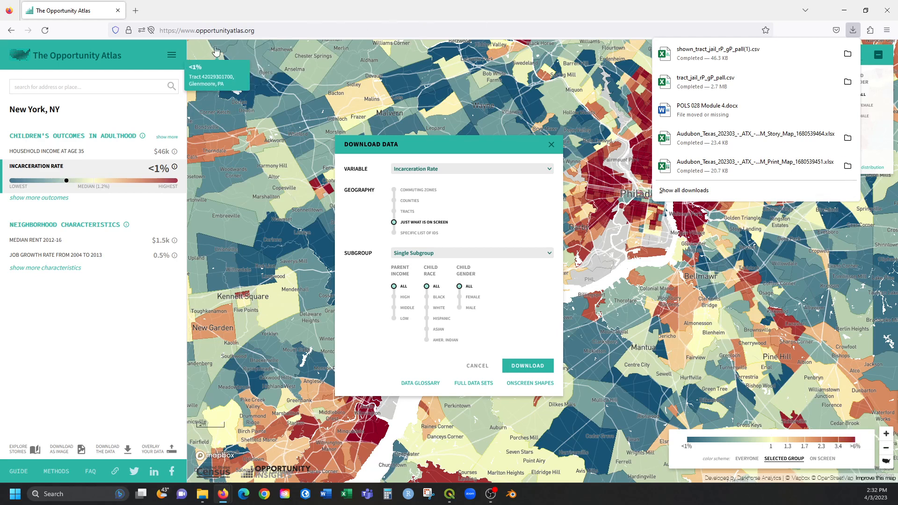
pyautogui.click(541, 384)
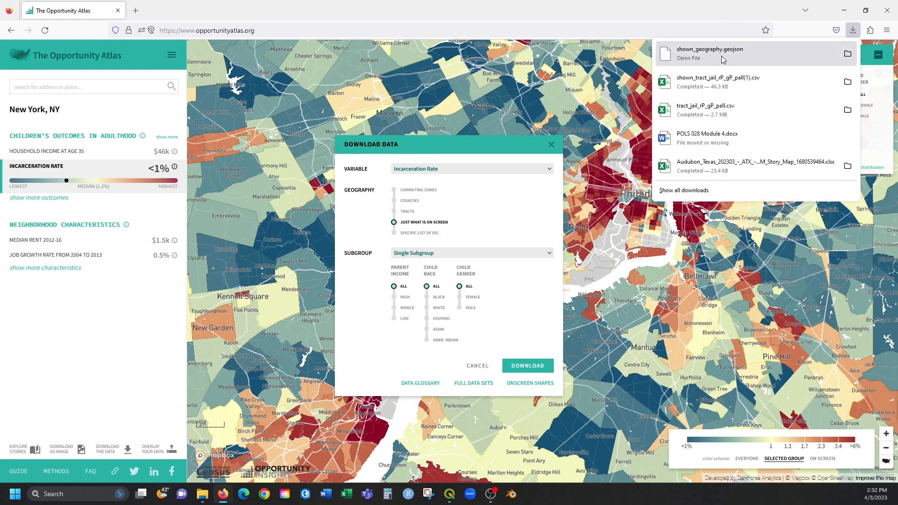
# Step: Switch to the Midterm_Chester folder in File Explorer, create a subfolder named OppAtlas and open it
pyautogui.doubleClick(719, 4)
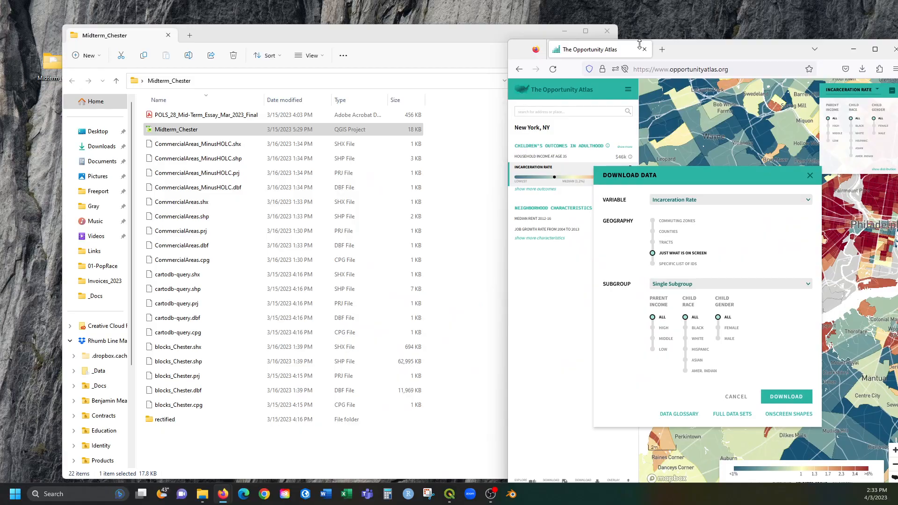
pyautogui.click(198, 468)
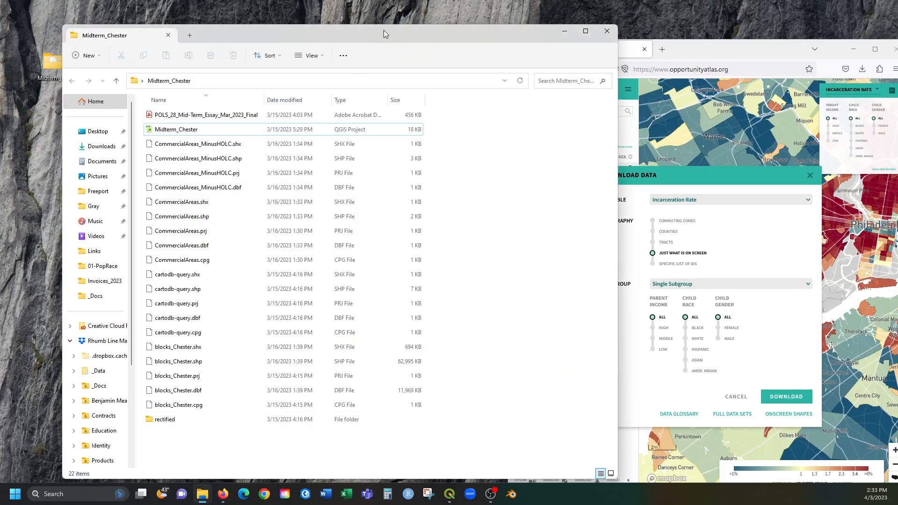
pyautogui.moveTo(384, 31); pyautogui.dragTo(361, 17)
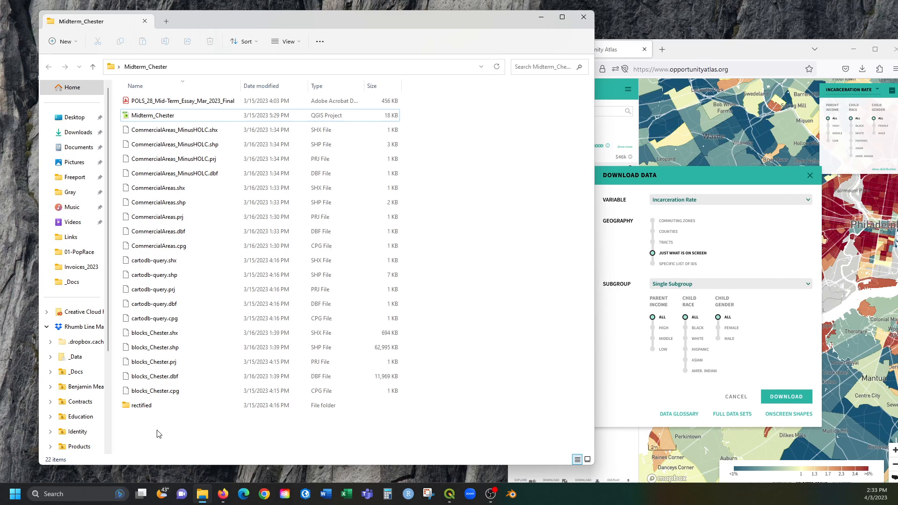
pyautogui.hotkey('ctrl', 'shift', 'n')
pyautogui.write('OppAtlas')
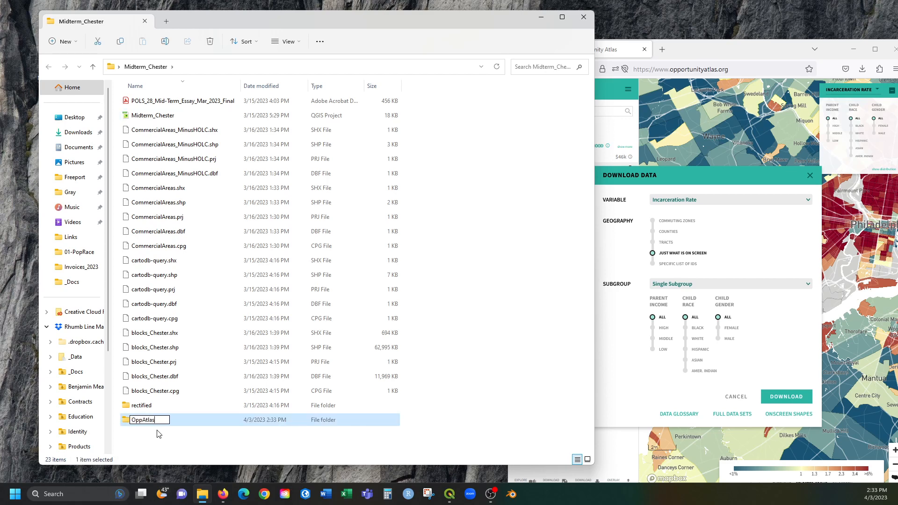
pyautogui.press('Return')
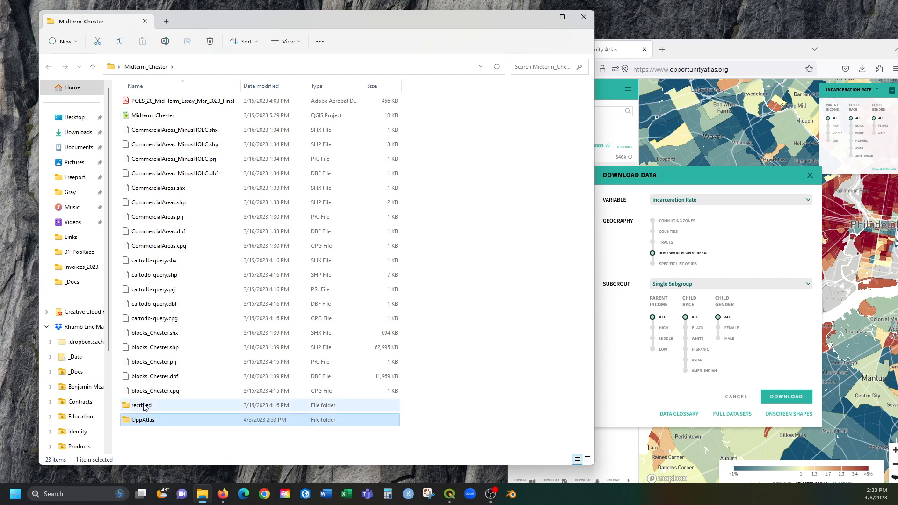
pyautogui.doubleClick(147, 421)
# Step: Move the downloaded shown_geography.geojson, tract_jail_rP_gP_pall.csv and shown_tract_jail_rP_gP_pall(1).csv from Firefox into the OppAtlas folder
pyautogui.click(862, 69)
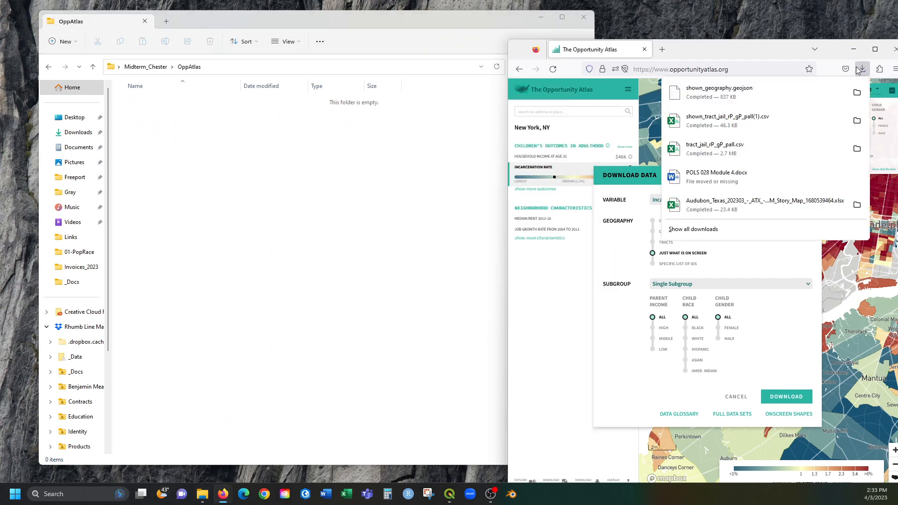
pyautogui.moveTo(792, 89); pyautogui.dragTo(269, 201)
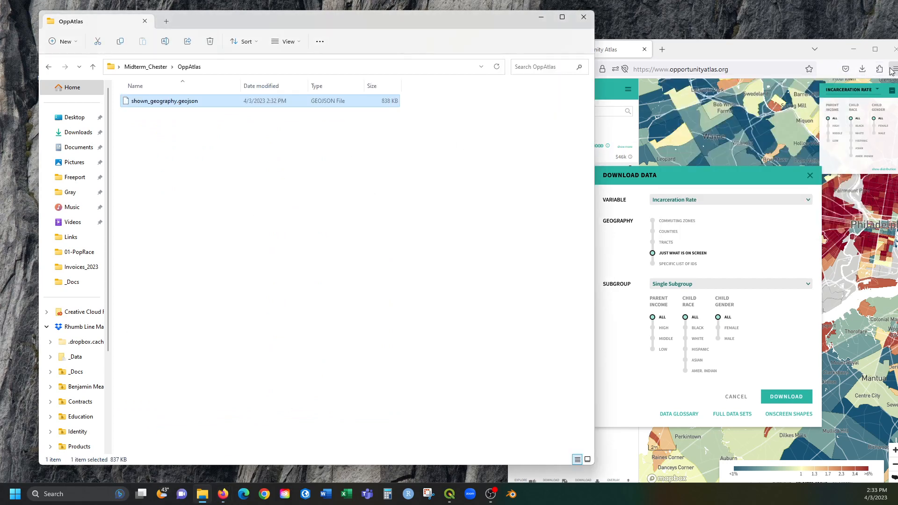
pyautogui.click(861, 68)
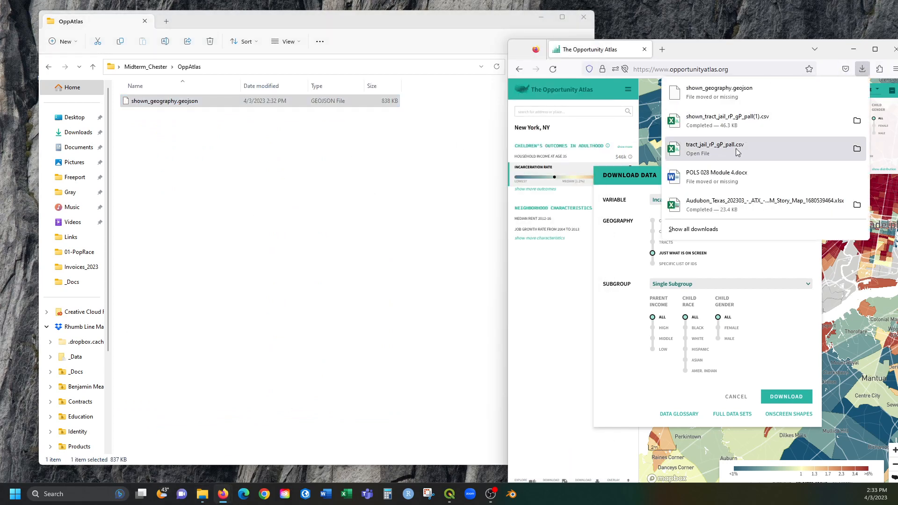
pyautogui.moveTo(743, 149); pyautogui.dragTo(332, 196)
pyautogui.click(861, 69)
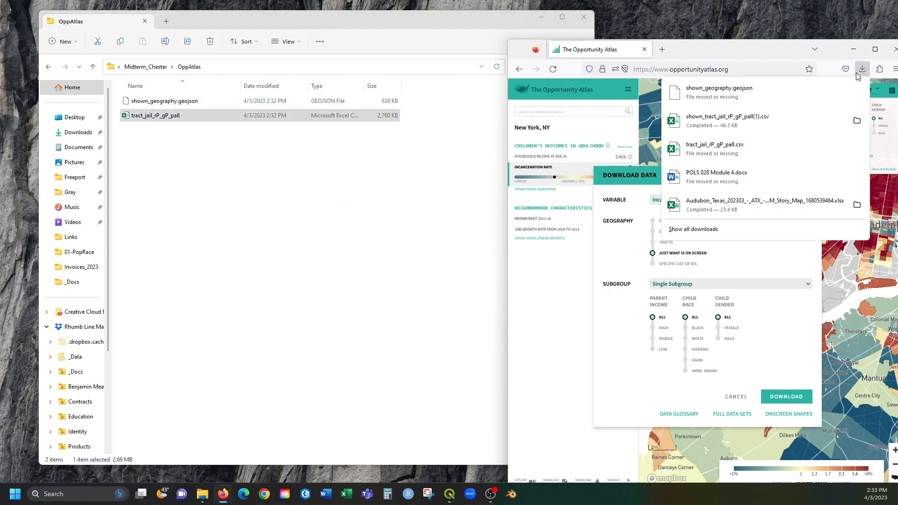
pyautogui.moveTo(773, 123); pyautogui.dragTo(327, 235)
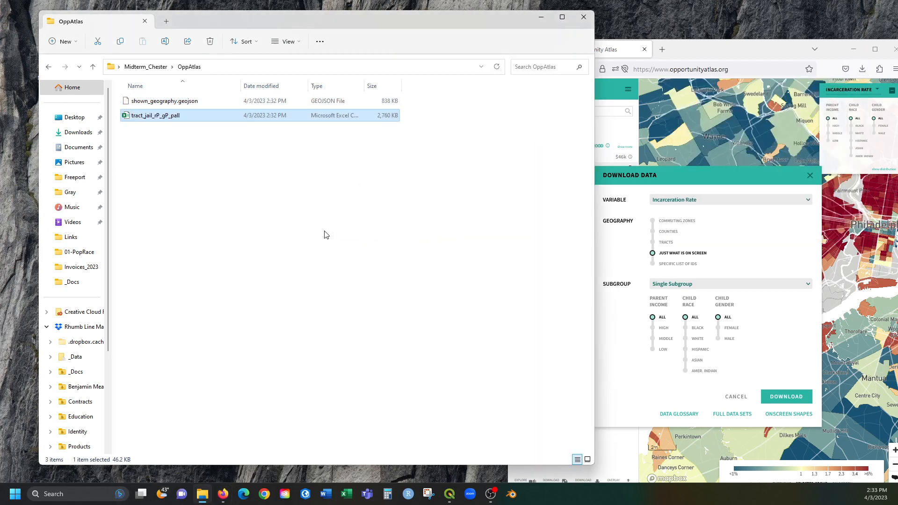
# Step: Minimize the browser and folder windows, switch to QGIS and add shown_geography.geojson from the project's OppAtlas folder to the map
pyautogui.click(852, 52)
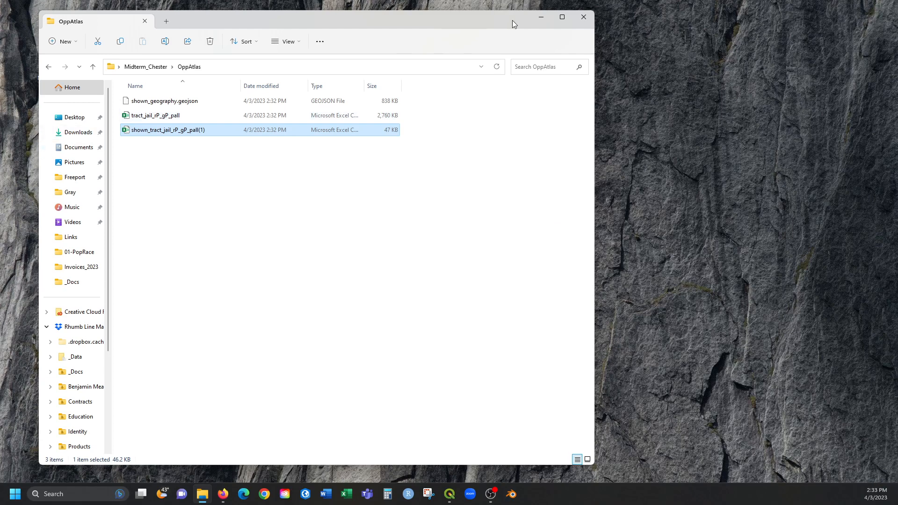
pyautogui.click(540, 18)
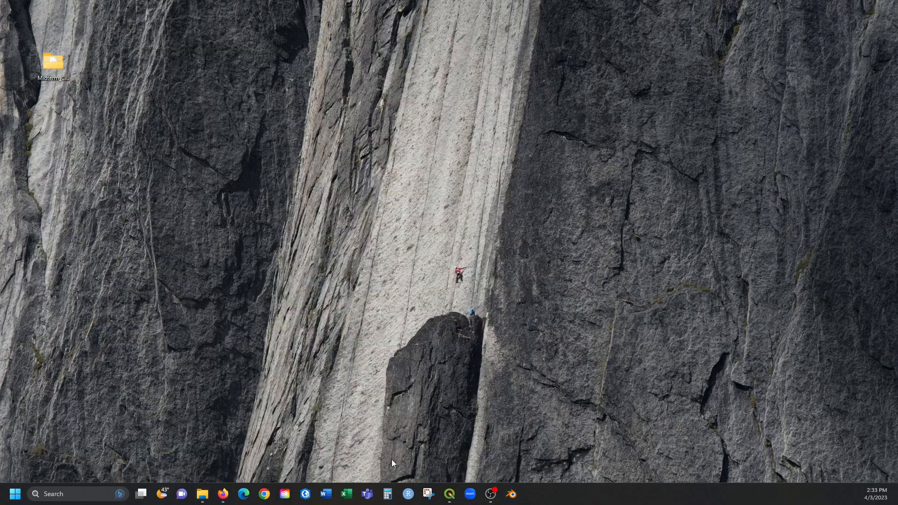
pyautogui.click(449, 494)
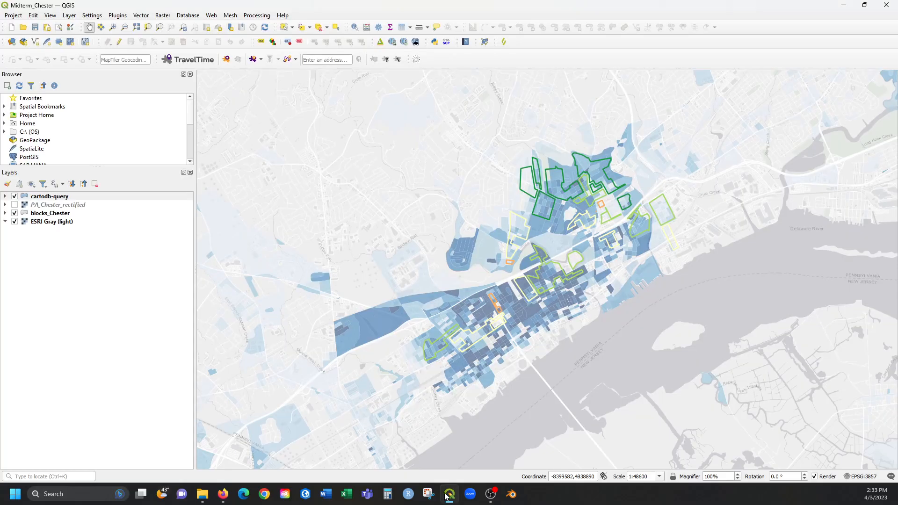
pyautogui.click(4, 115)
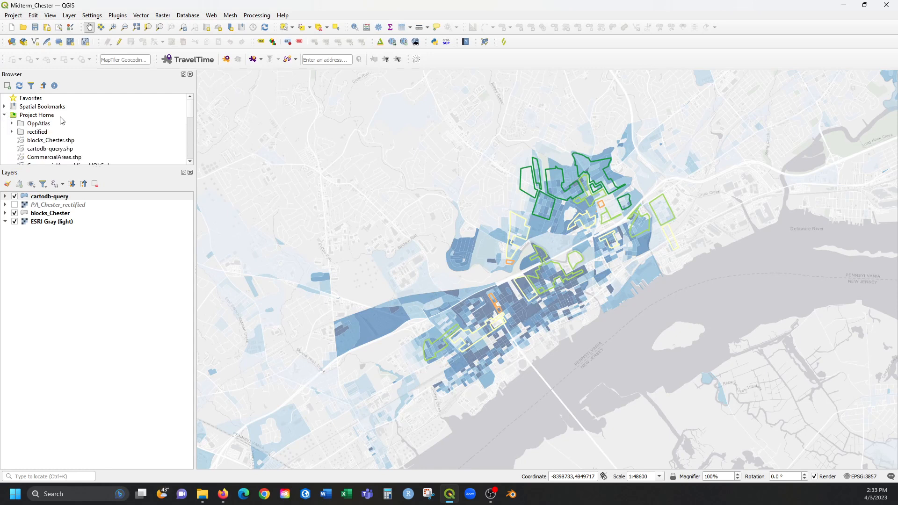
pyautogui.click(11, 124)
pyautogui.click(93, 135)
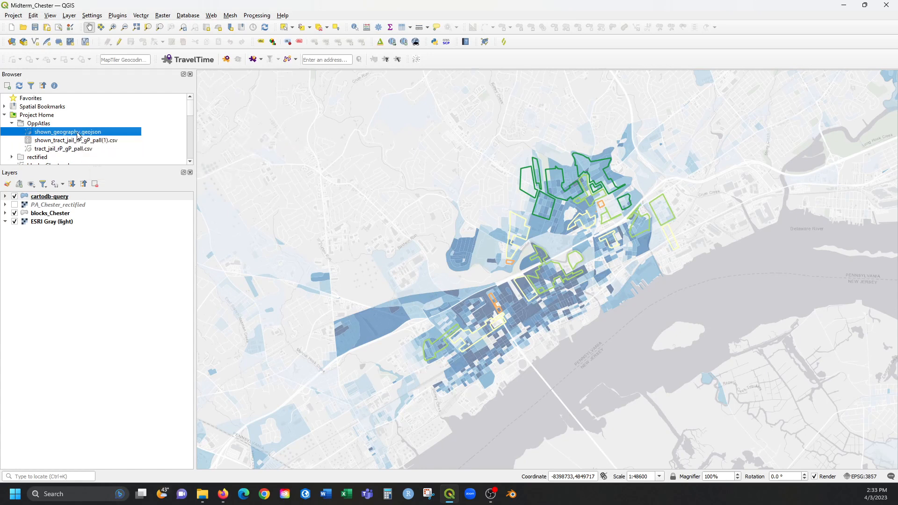
pyautogui.moveTo(89, 136); pyautogui.dragTo(251, 181)
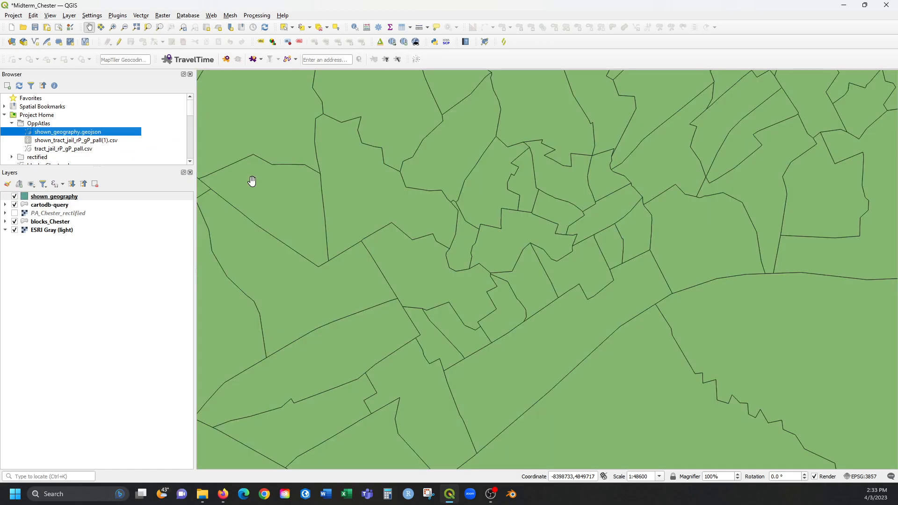
# Step: Examine the tract coverage around Chester and Philadelphia, hiding the shown_geography layer to compare the layers beneath and showing it again
pyautogui.scroll(-2, 439, 286)
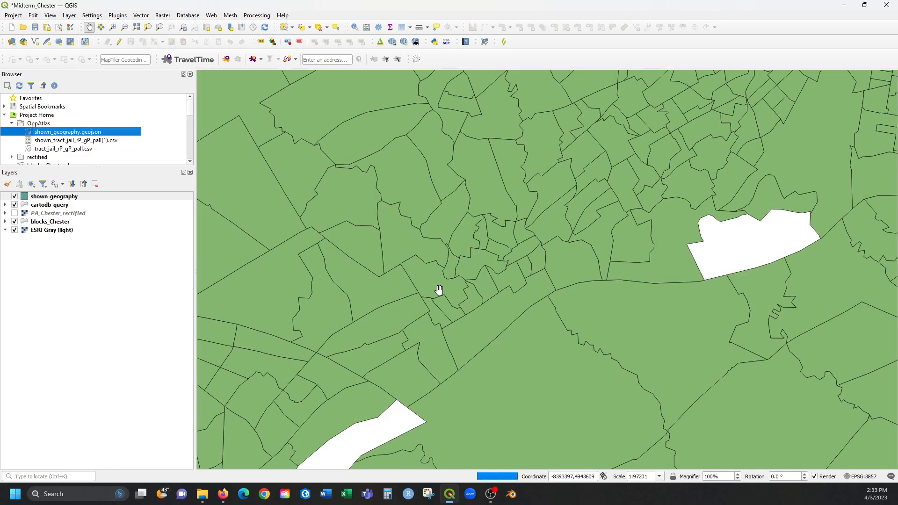
pyautogui.scroll(-1, 407, 276)
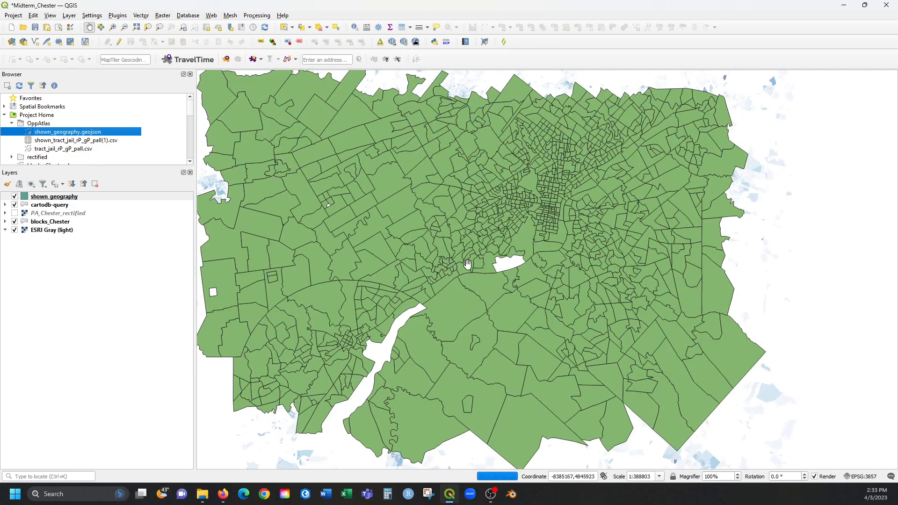
pyautogui.scroll(1, 404, 249)
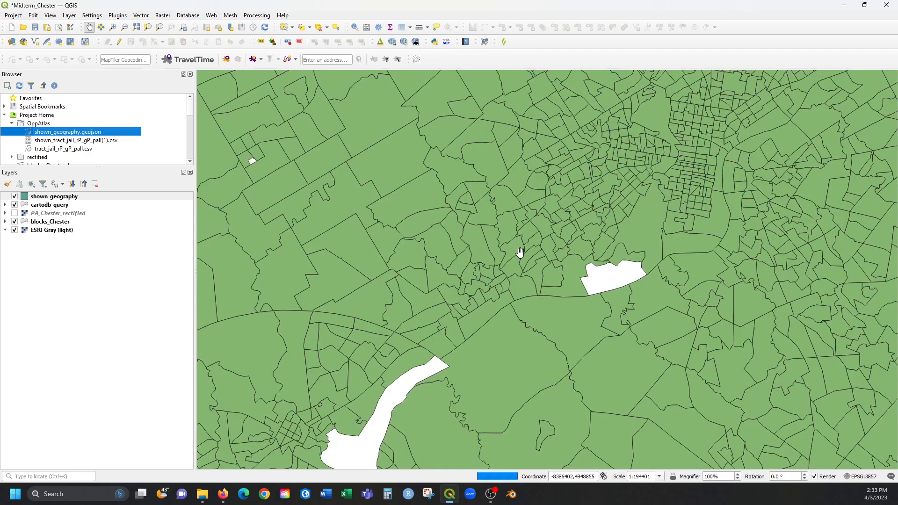
pyautogui.click(14, 197)
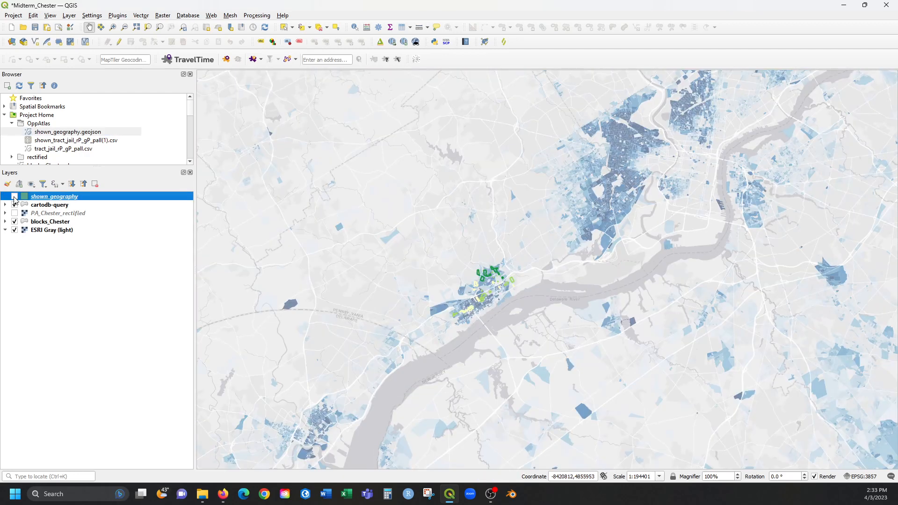
pyautogui.scroll(1, 445, 297)
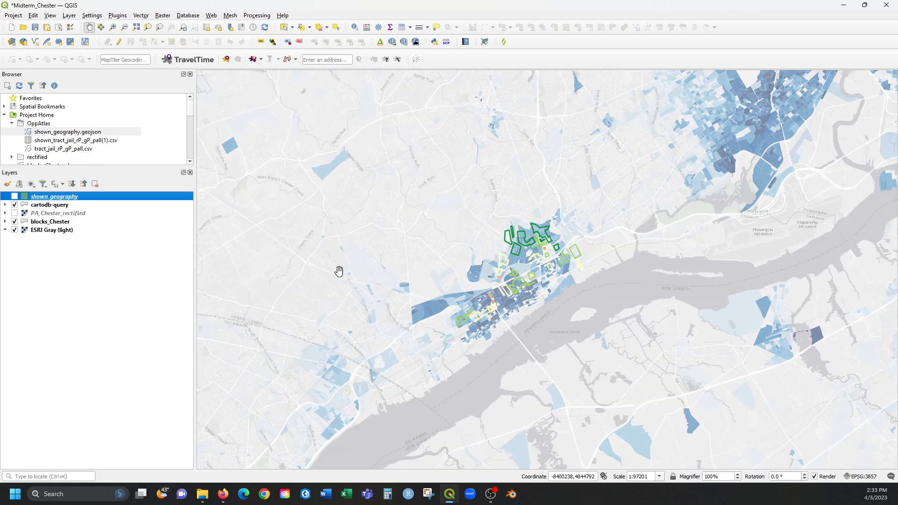
pyautogui.click(14, 196)
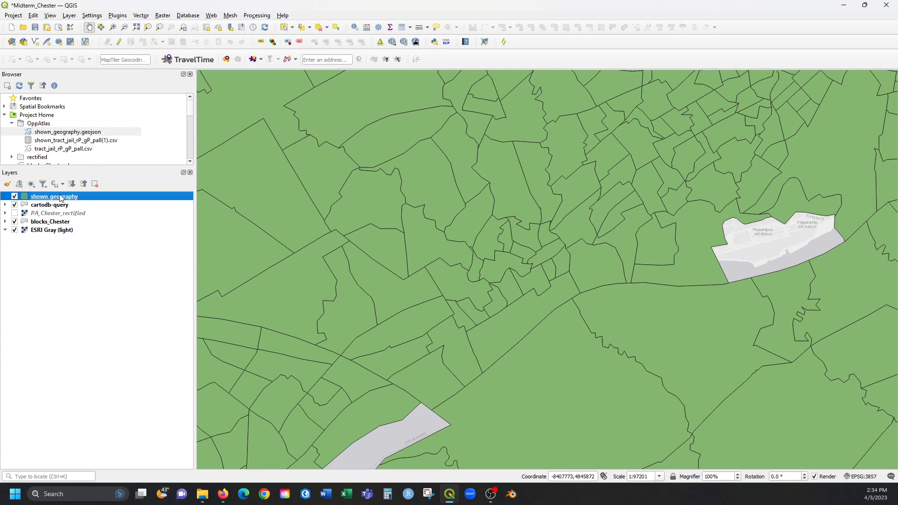
# Step: Start exporting the shown_geography layer's features as an ESRI Shapefile in the project CRS, EPSG:3857 - WGS 84 / Pseudo-Mercator
pyautogui.scroll(-3, 407, 274)
pyautogui.scroll(1, 487, 280)
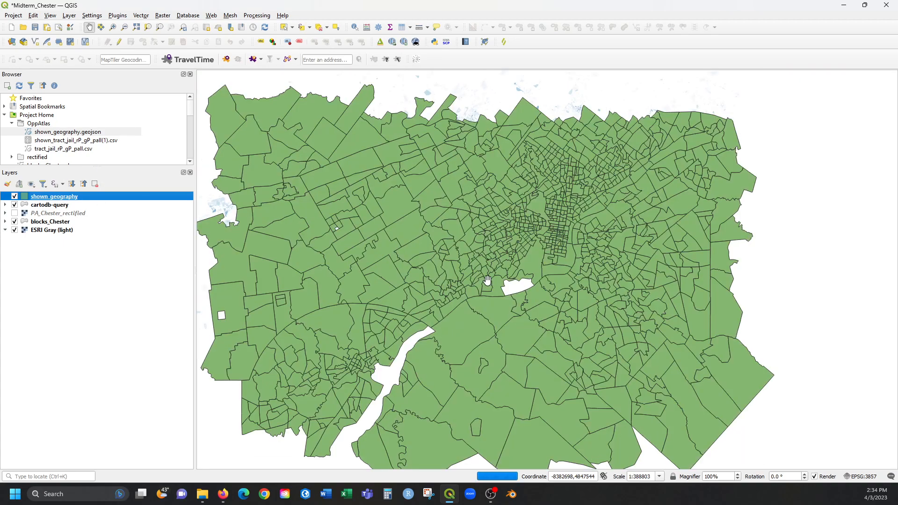
pyautogui.scroll(1, 487, 279)
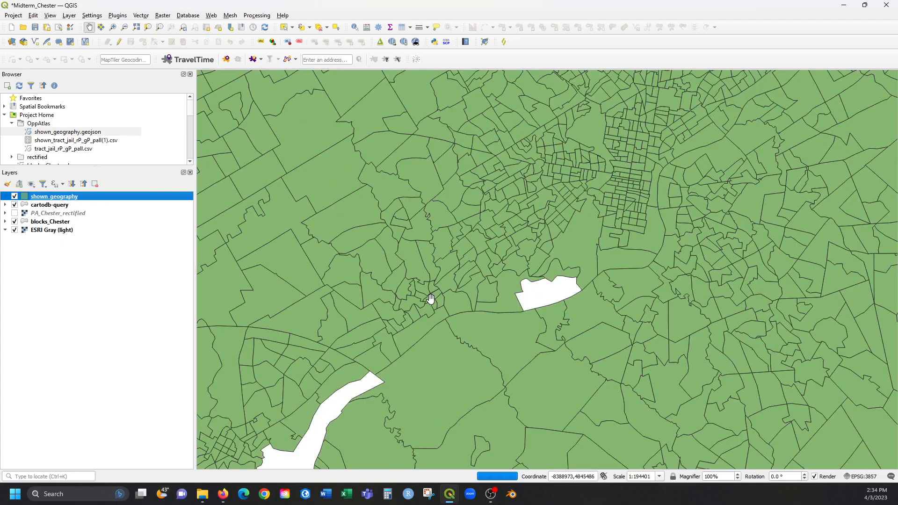
pyautogui.click(74, 133)
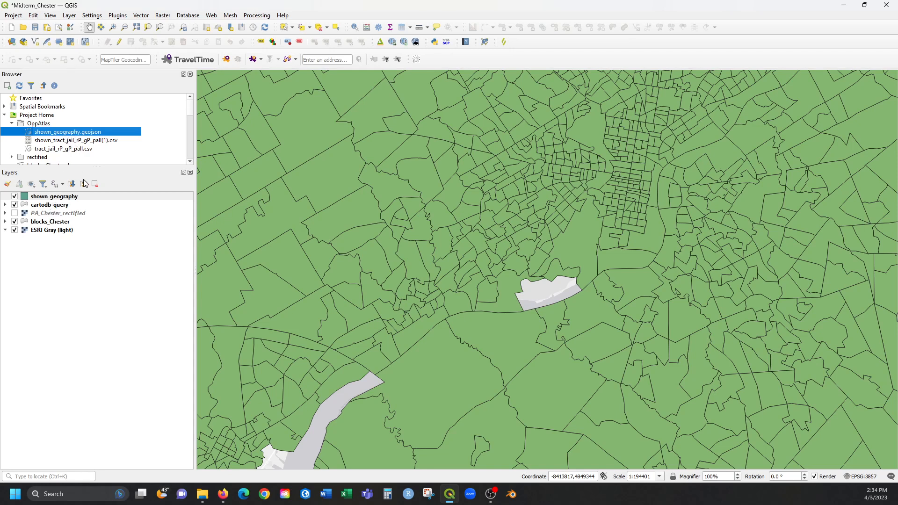
pyautogui.rightClick(45, 200)
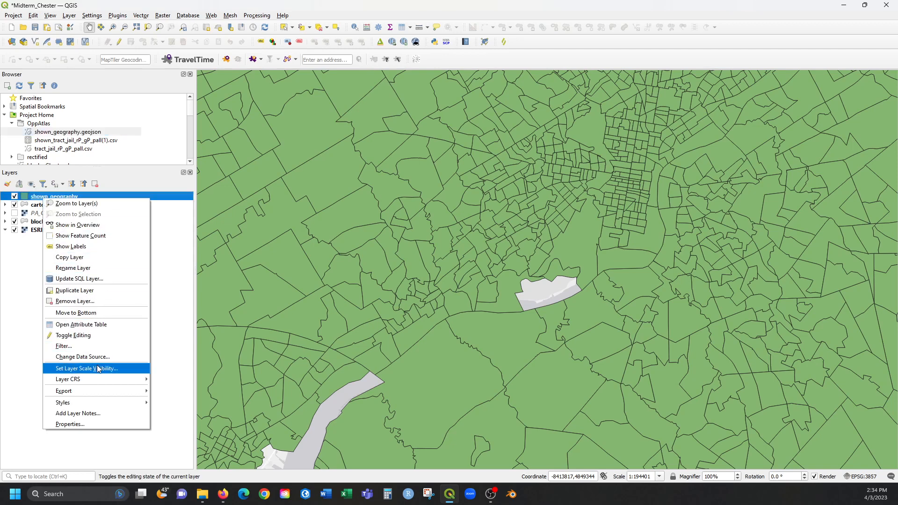
pyautogui.moveTo(106, 392)
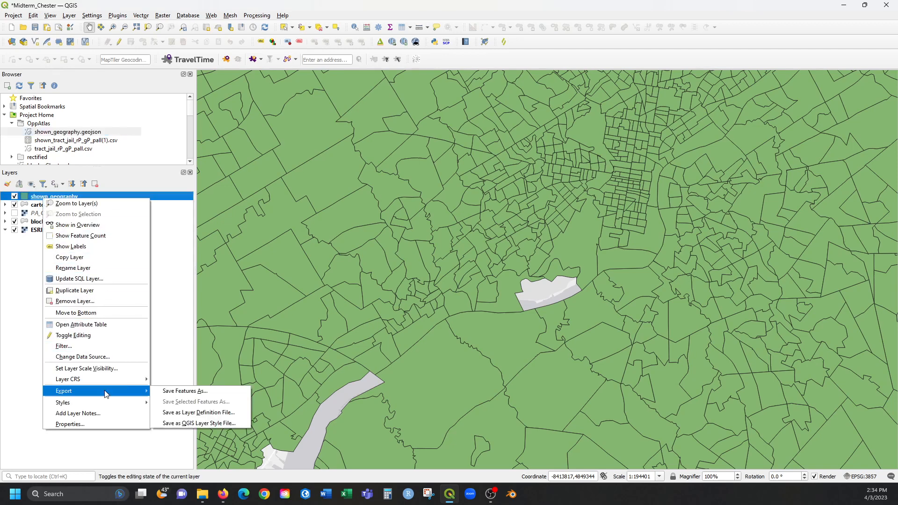
pyautogui.click(165, 392)
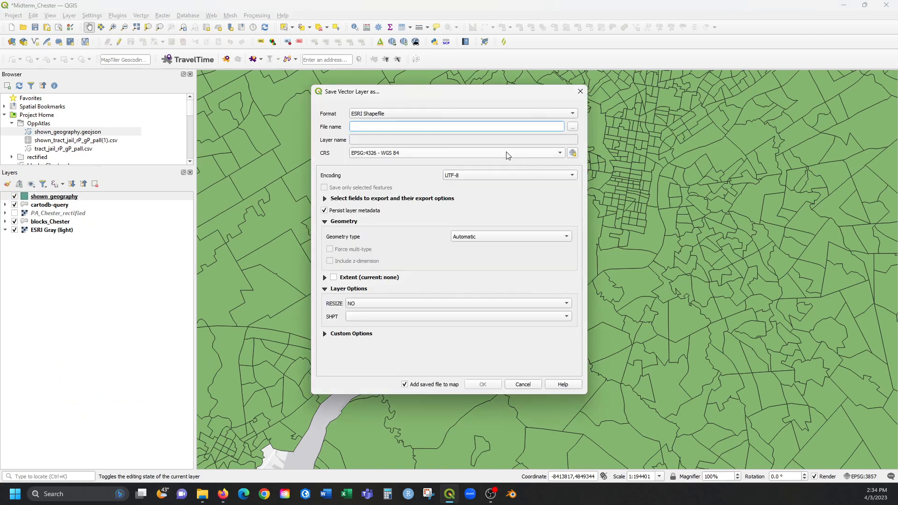
pyautogui.click(506, 155)
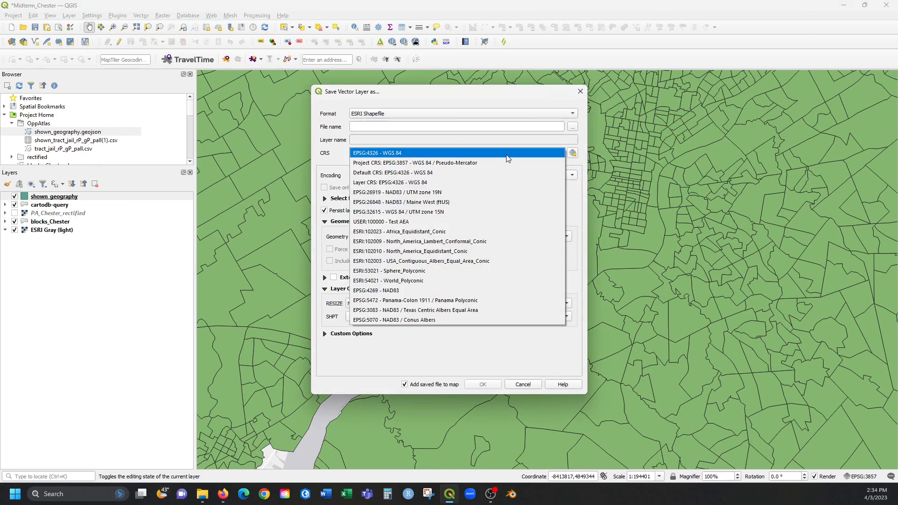
pyautogui.click(389, 163)
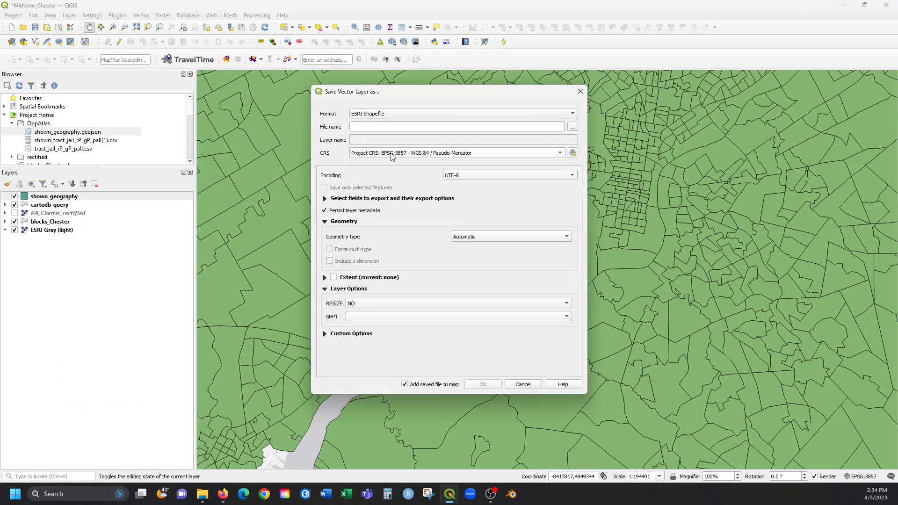
pyautogui.click(392, 155)
pyautogui.click(376, 143)
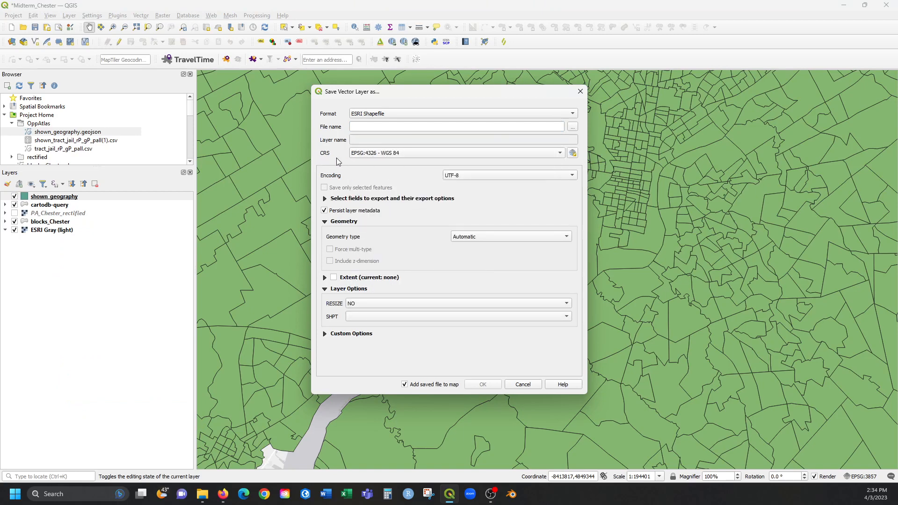
pyautogui.click(358, 155)
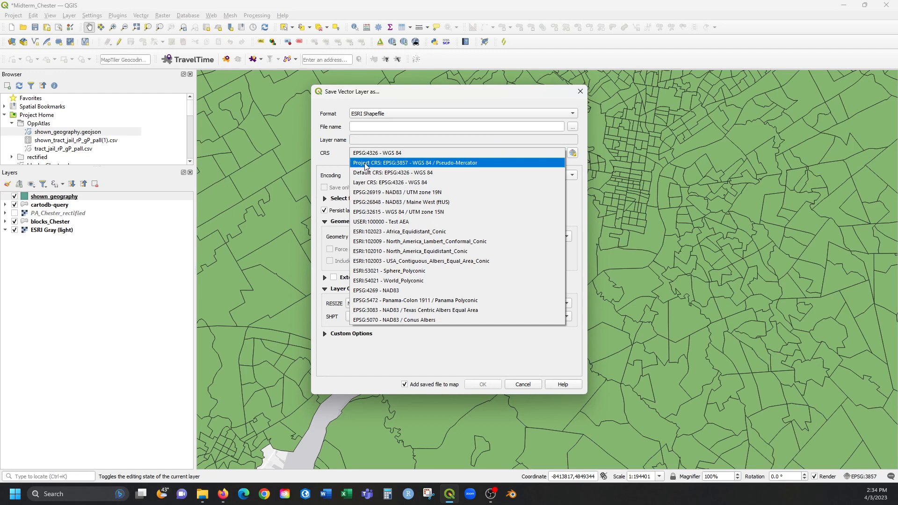
pyautogui.click(366, 164)
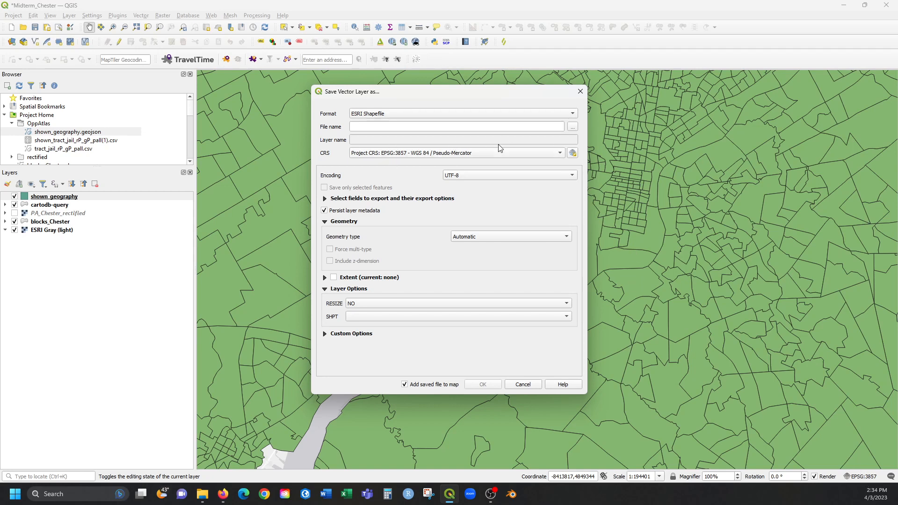
# Step: Save the export as Tracts in the OppAtlas folder of Desktop's Midterm_Chester and add the saved file to the map
pyautogui.click(572, 127)
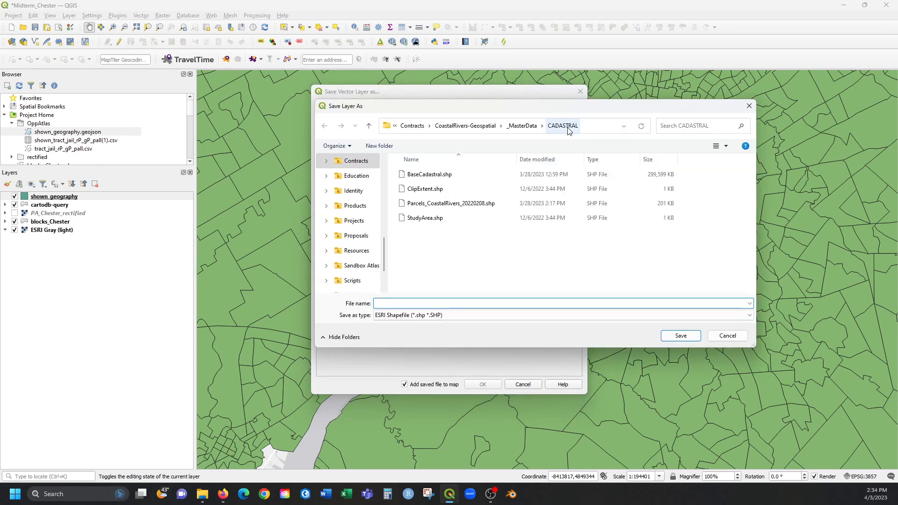
pyautogui.scroll(5, 333, 221)
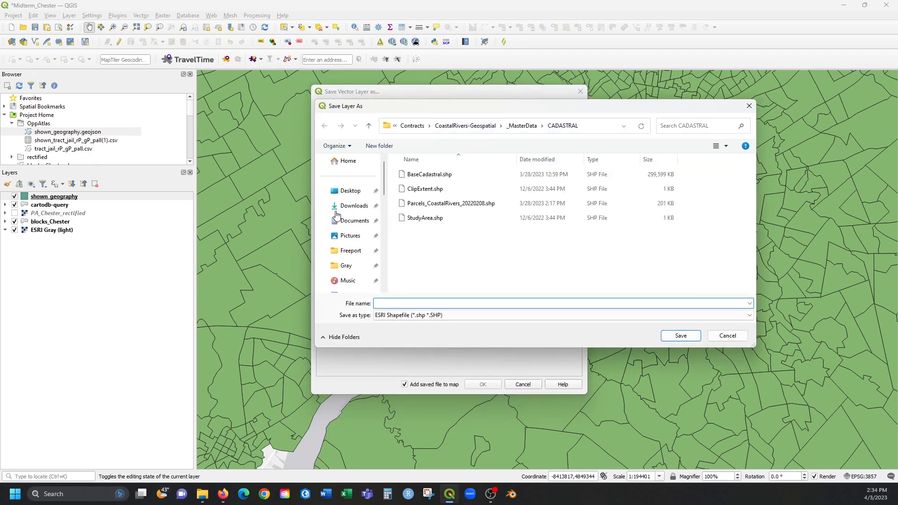
pyautogui.click(350, 191)
pyautogui.doubleClick(423, 232)
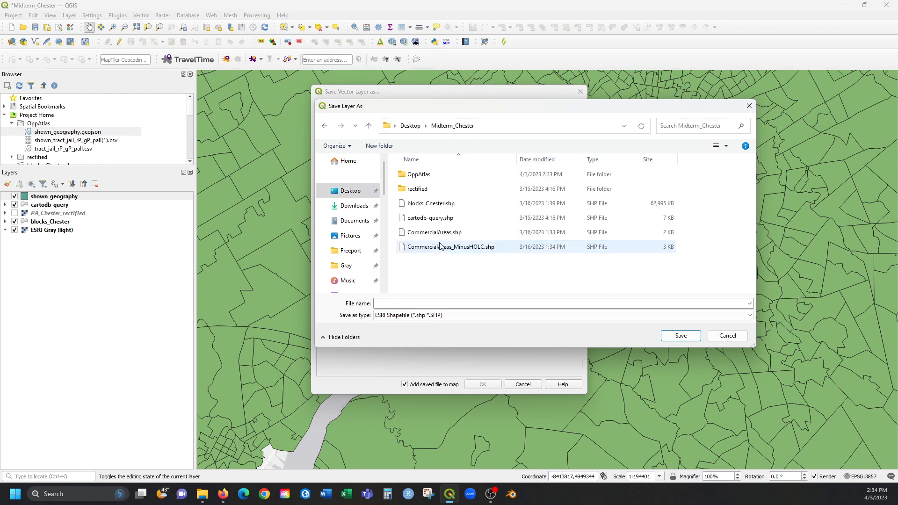
pyautogui.doubleClick(441, 176)
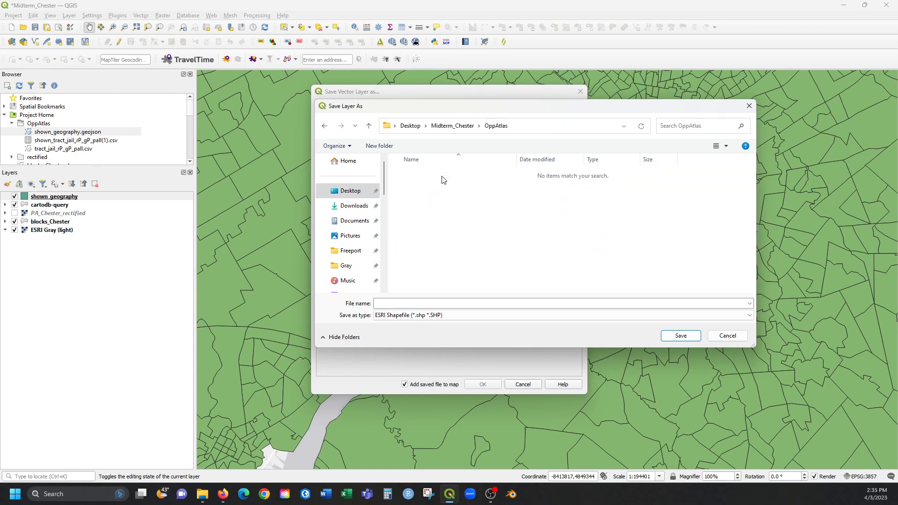
pyautogui.click(452, 304)
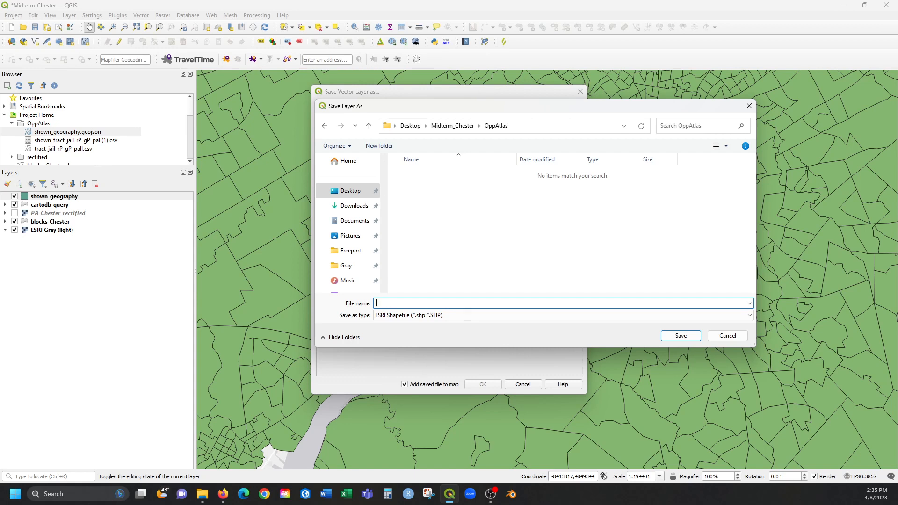
pyautogui.write('Tracts')
pyautogui.click(681, 335)
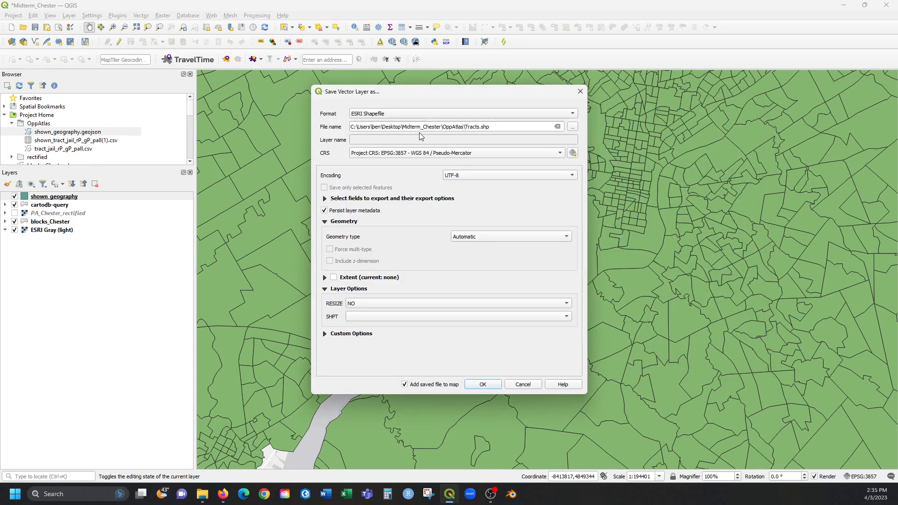
pyautogui.click(483, 384)
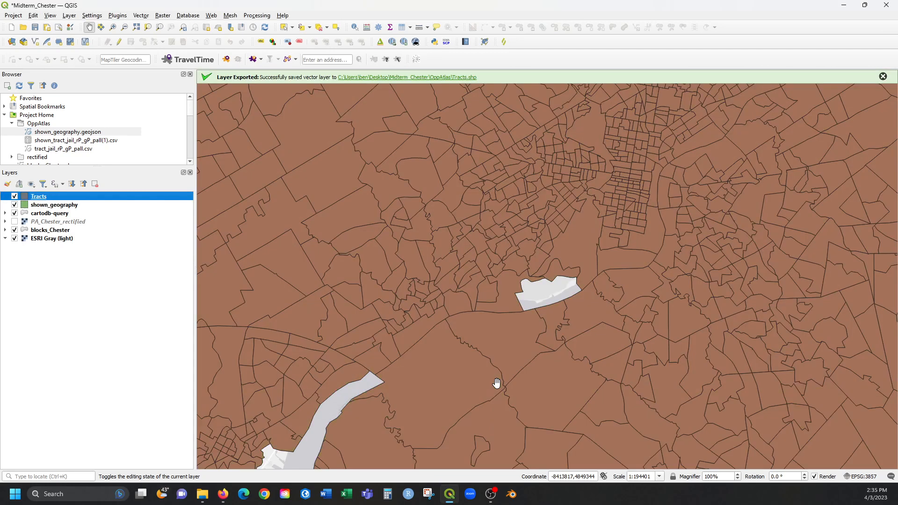
# Step: Toggle the Tracts layer to compare it with shown_geography, and remove the shown_geography layer from the project
pyautogui.scroll(-1, 486, 339)
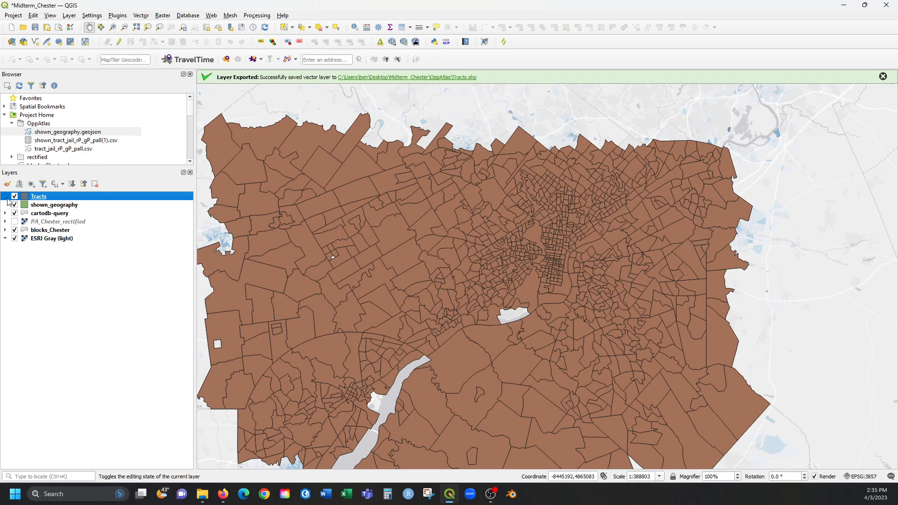
pyautogui.click(14, 196)
pyautogui.click(14, 196)
pyautogui.click(14, 197)
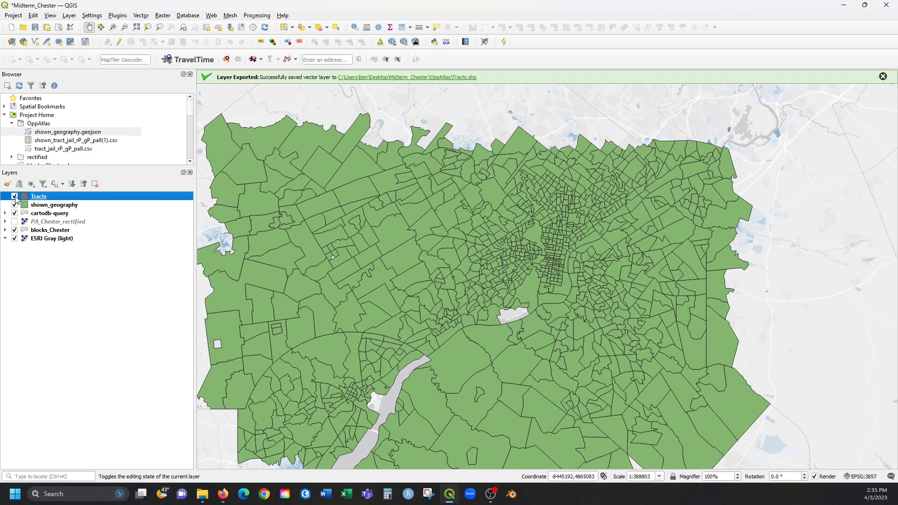
pyautogui.click(15, 196)
pyautogui.click(80, 206)
pyautogui.rightClick(76, 206)
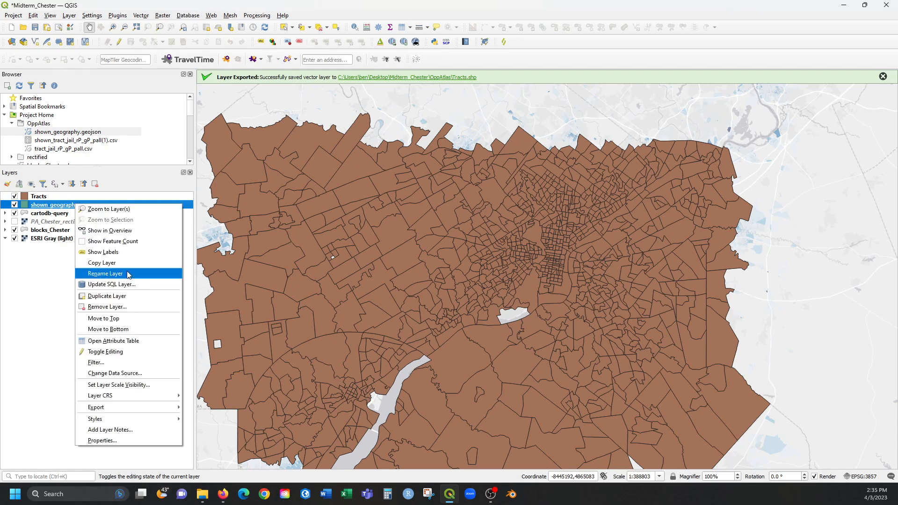
pyautogui.click(107, 306)
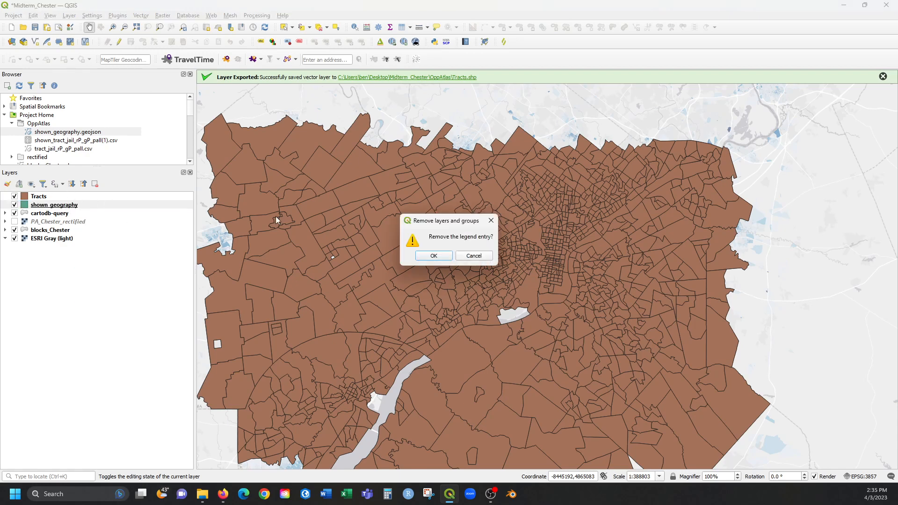
pyautogui.click(432, 255)
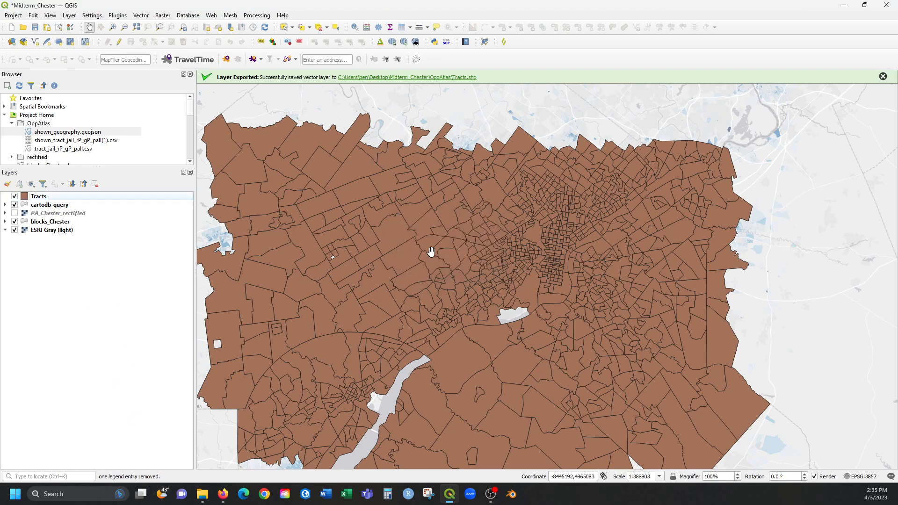
# Step: Examine the id2 field in the Tracts layer's attribute table and close the table
pyautogui.click(50, 199)
pyautogui.rightClick(51, 198)
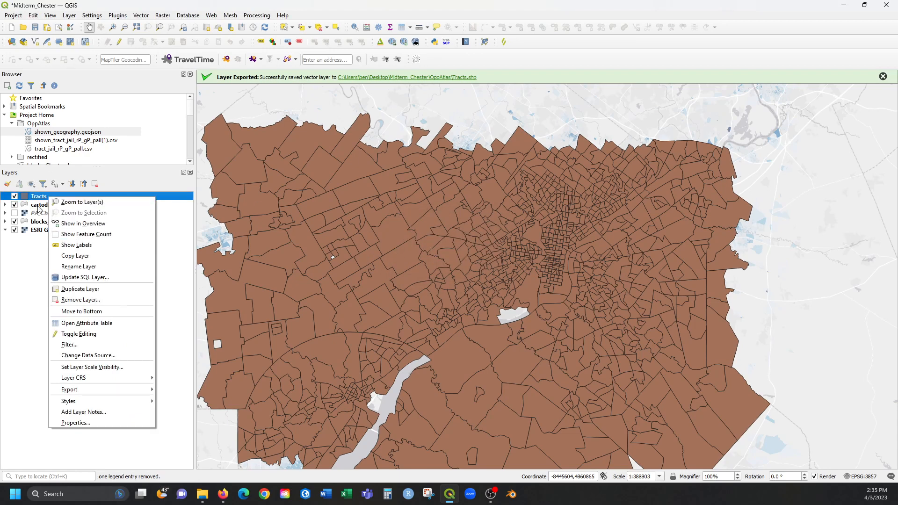
pyautogui.click(89, 325)
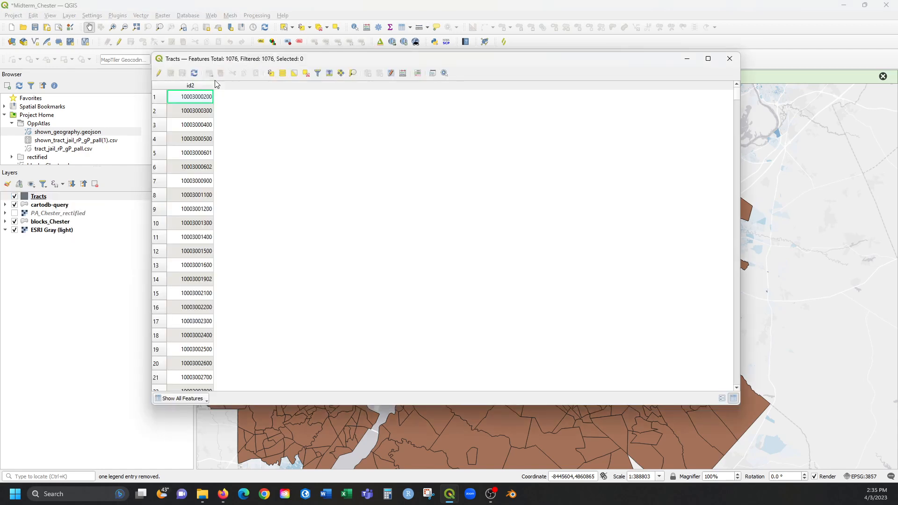
pyautogui.moveTo(737, 97); pyautogui.dragTo(721, 50)
pyautogui.click(734, 59)
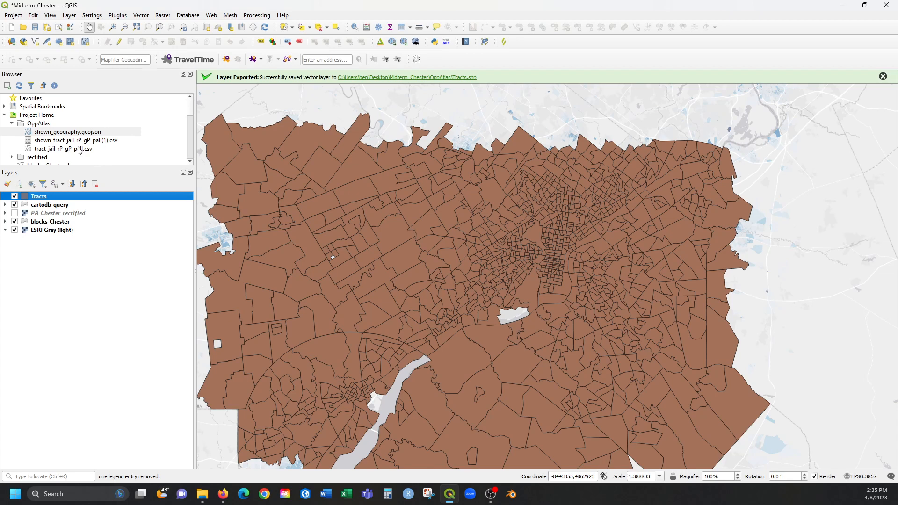
# Step: Add shown_tract_jail_rP_gP_pall(1).csv from the OppAtlas folder to the project and open its attribute table
pyautogui.click(71, 141)
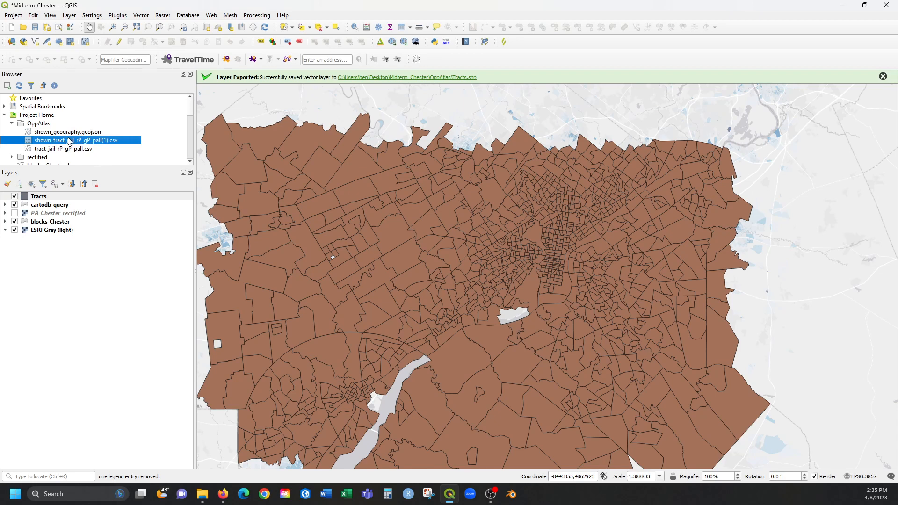
pyautogui.moveTo(69, 142); pyautogui.dragTo(247, 186)
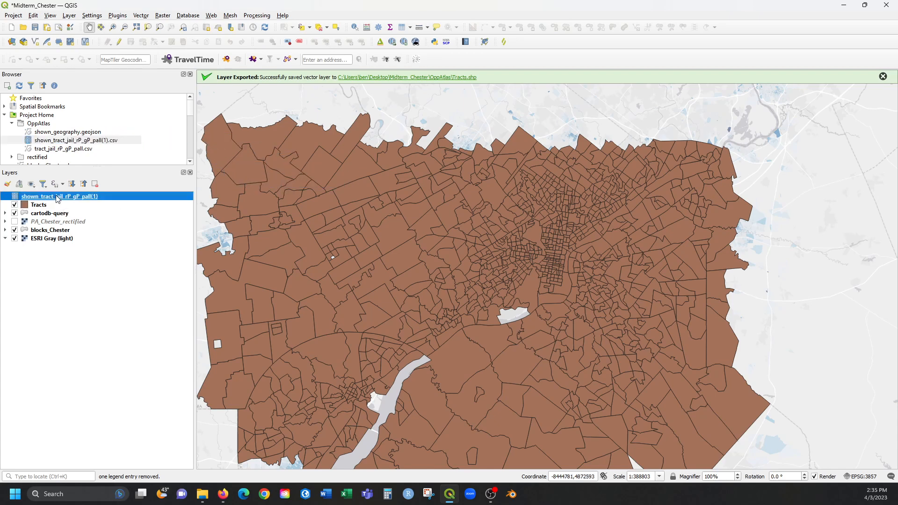
pyautogui.rightClick(56, 196)
pyautogui.click(109, 293)
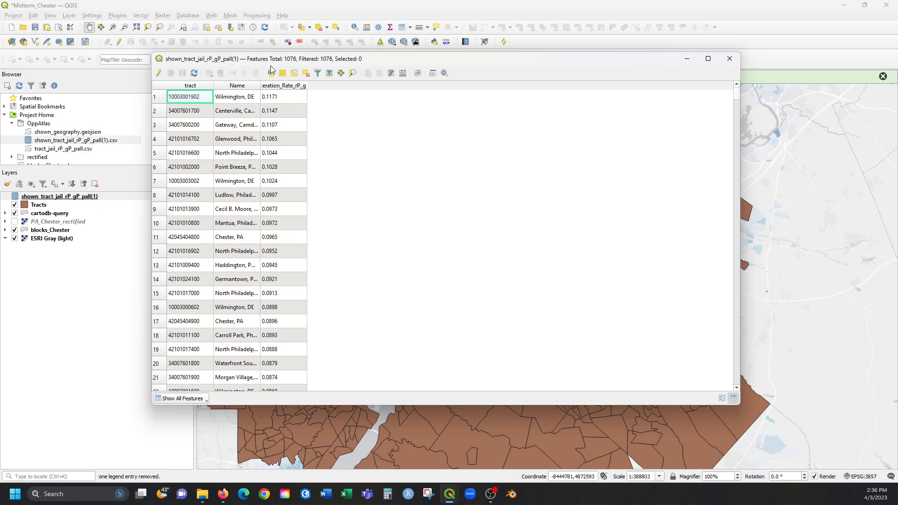
# Step: Bring the shown_tract_jail_rP_gP_pall(1) attribute table back to the front, narrow its window and move it clear of the layer list
pyautogui.click(55, 206)
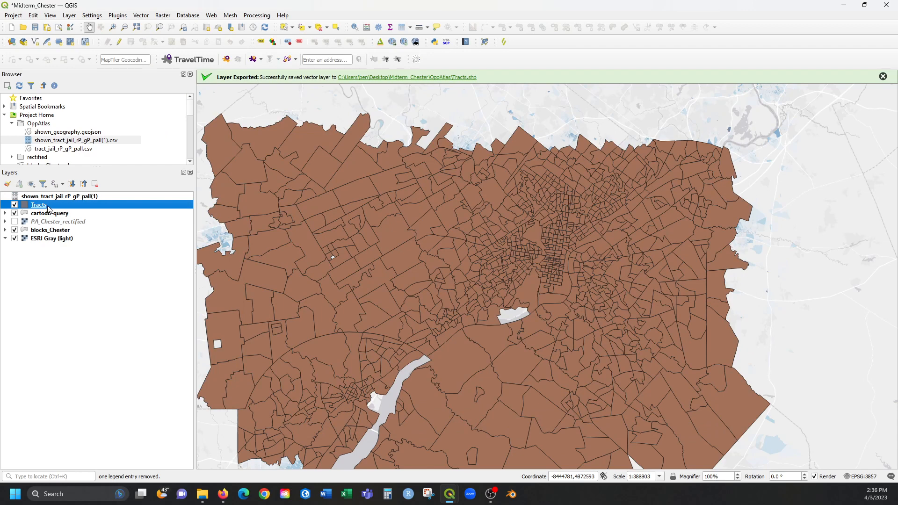
pyautogui.press('Up')
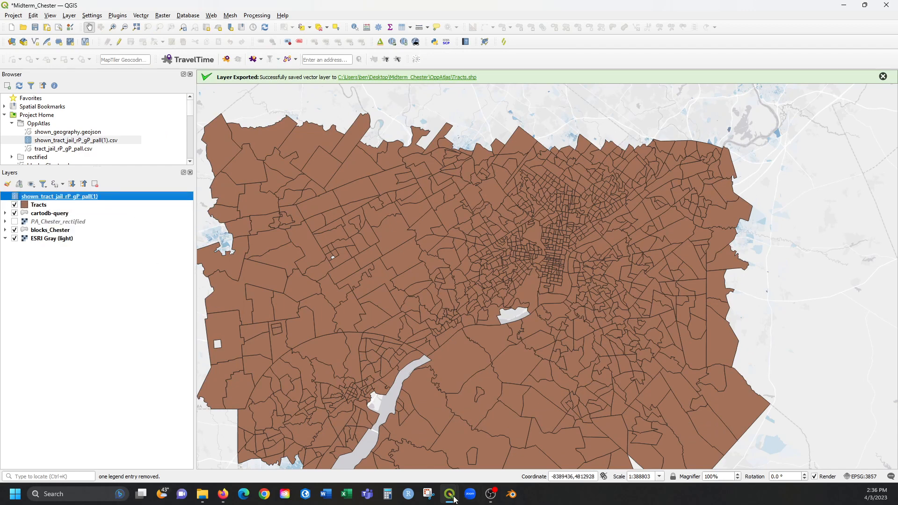
pyautogui.moveTo(449, 494)
pyautogui.click(491, 470)
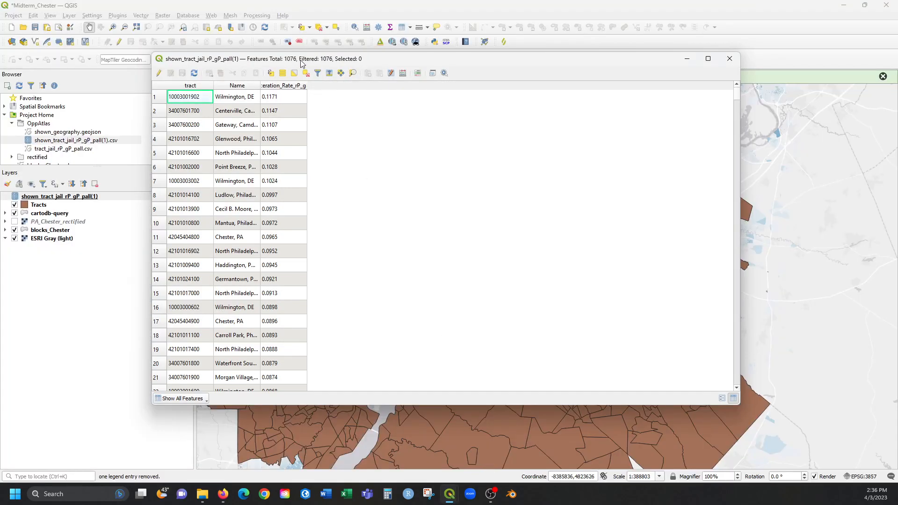
pyautogui.moveTo(739, 218); pyautogui.dragTo(353, 200)
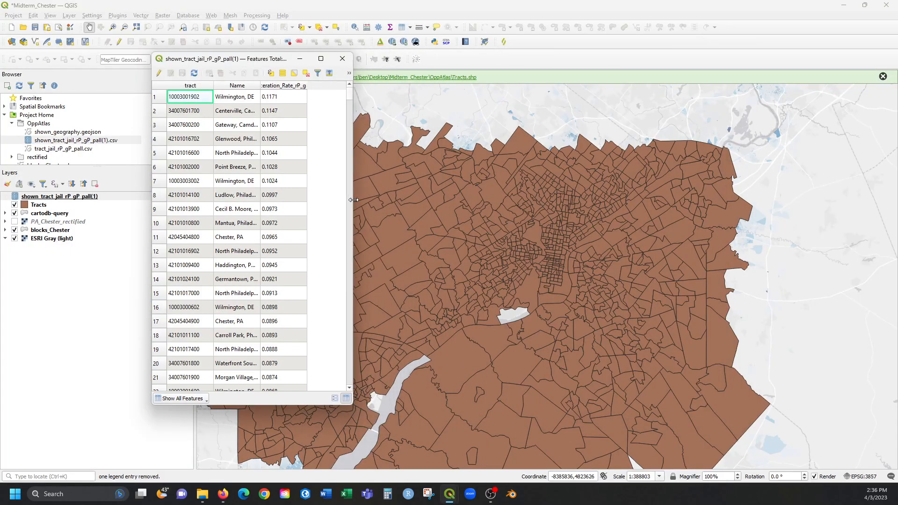
pyautogui.moveTo(256, 59); pyautogui.dragTo(731, 32)
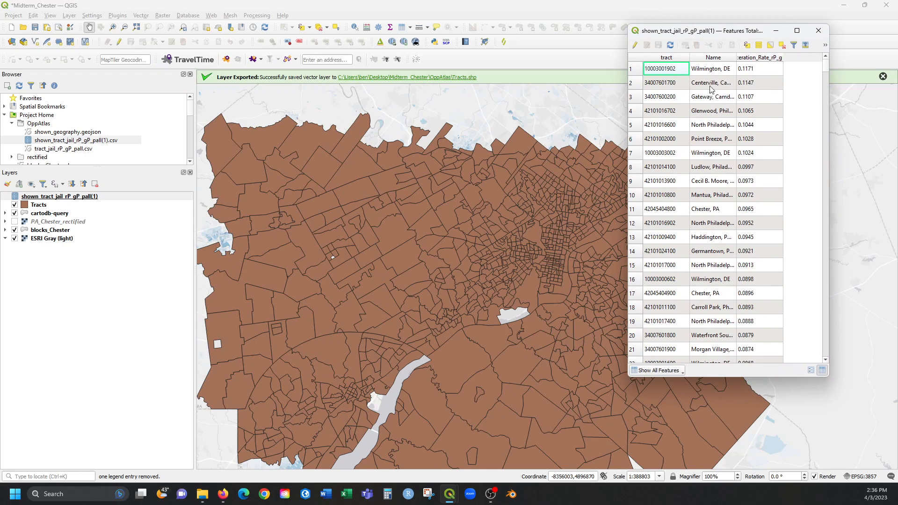
# Step: Open the Tracts layer's attribute table and narrow its window to little more than the id2 column
pyautogui.click(38, 206)
pyautogui.rightClick(34, 206)
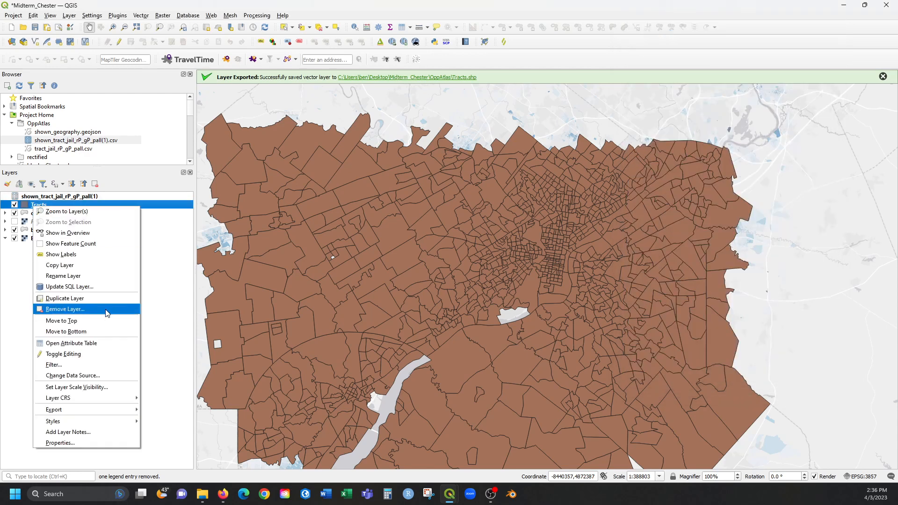
pyautogui.click(115, 347)
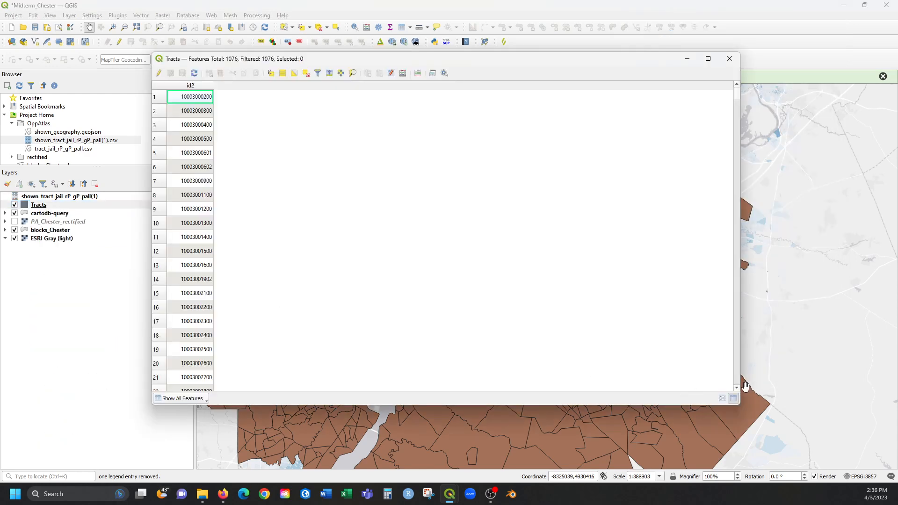
pyautogui.moveTo(739, 385); pyautogui.dragTo(251, 324)
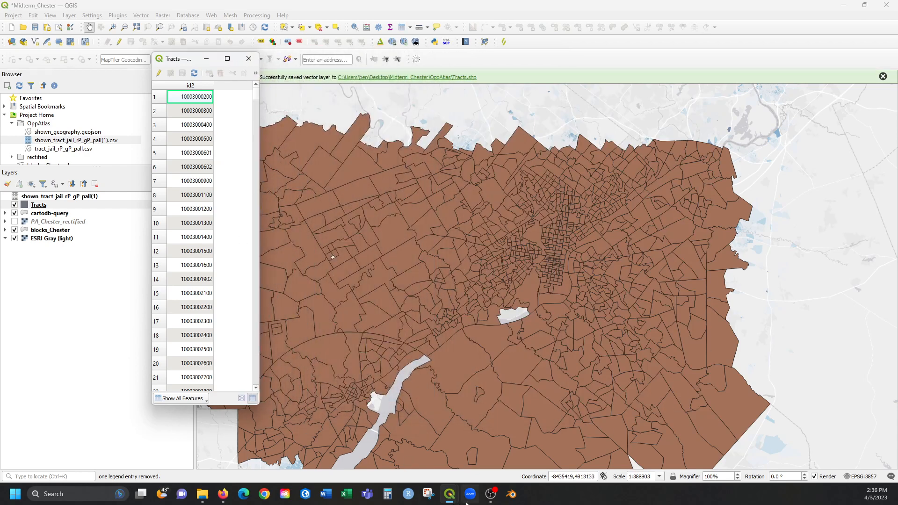
# Step: Place the shown_tract_jail_rP_gP_pall(1) table beside the Tracts table and sort it by tract in ascending order to compare with id2
pyautogui.moveTo(448, 498)
pyautogui.click(505, 447)
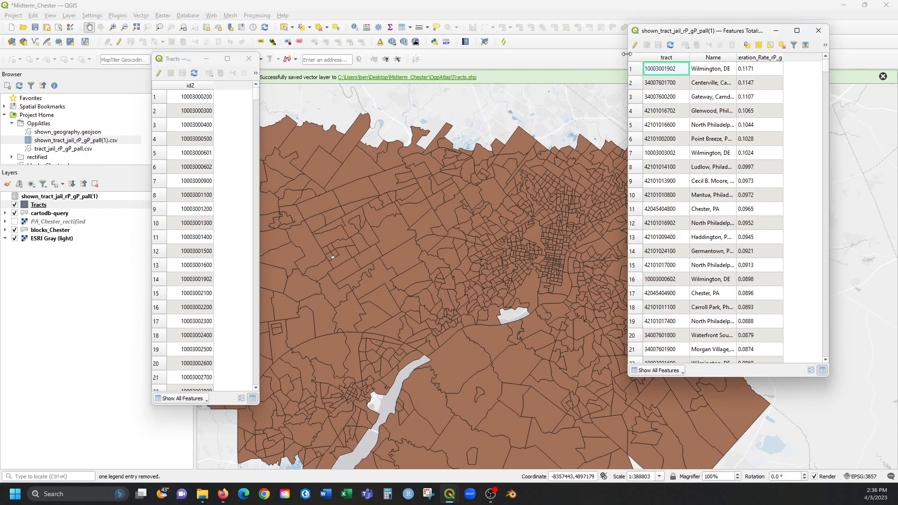
pyautogui.moveTo(700, 35); pyautogui.dragTo(348, 56)
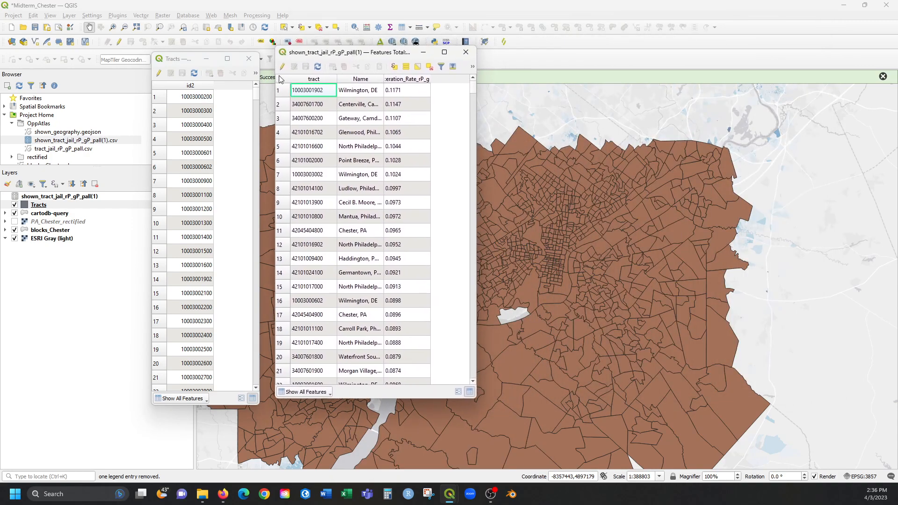
pyautogui.click(327, 78)
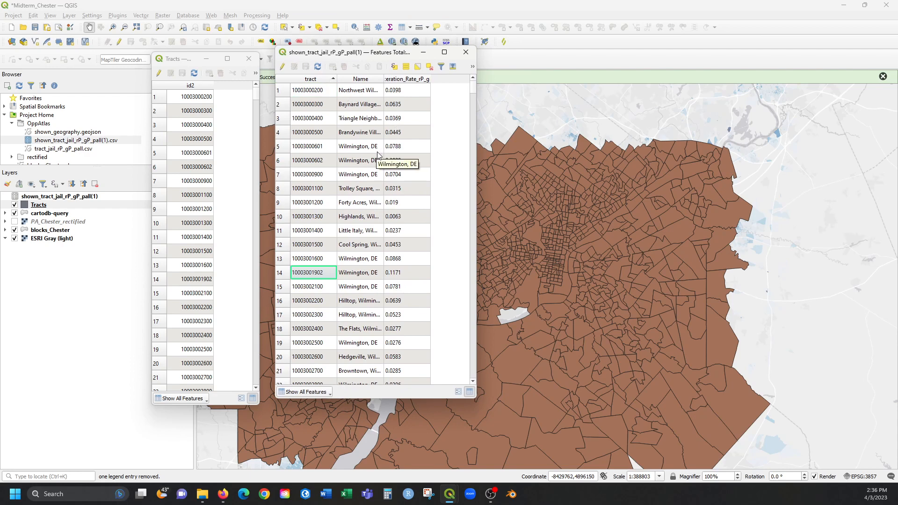
# Step: Switch to the Opportunity Atlas in Firefox, dismiss the data download dialog, examine the available variables and subgroups, and return to QGIS
pyautogui.moveTo(223, 493)
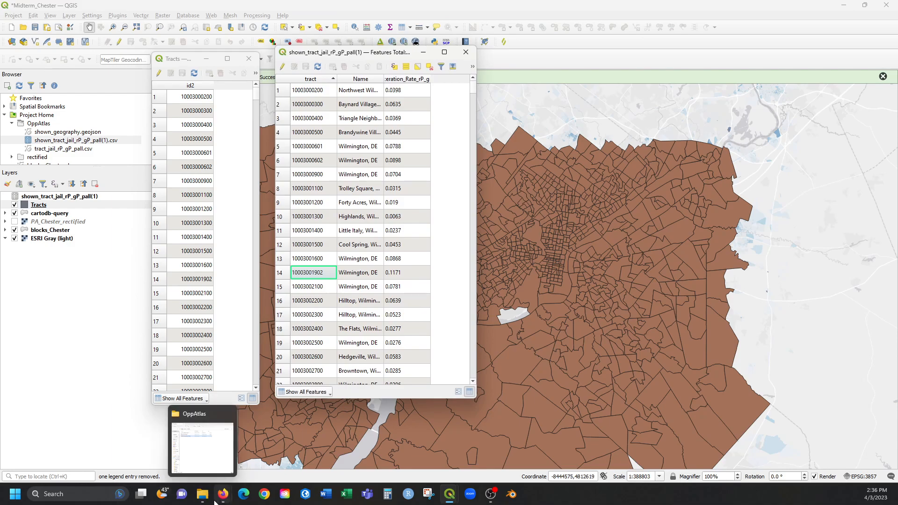
pyautogui.click(292, 443)
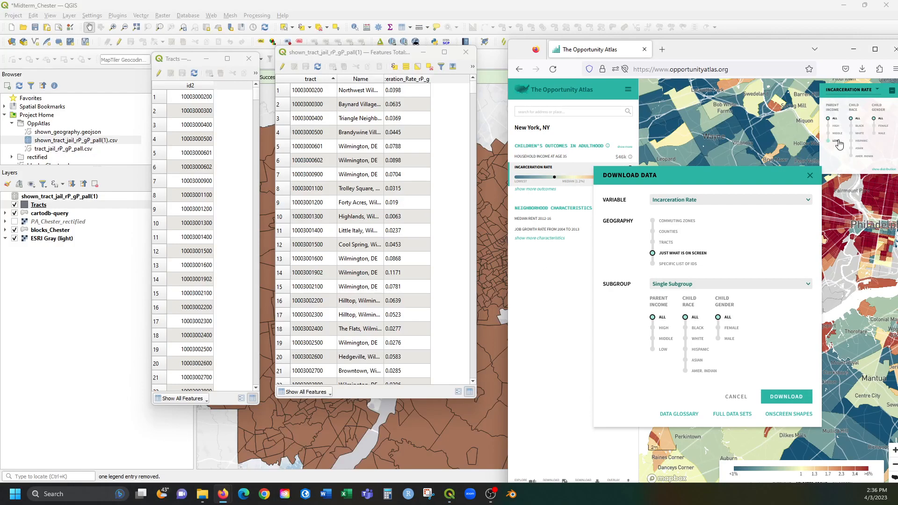
pyautogui.click(877, 93)
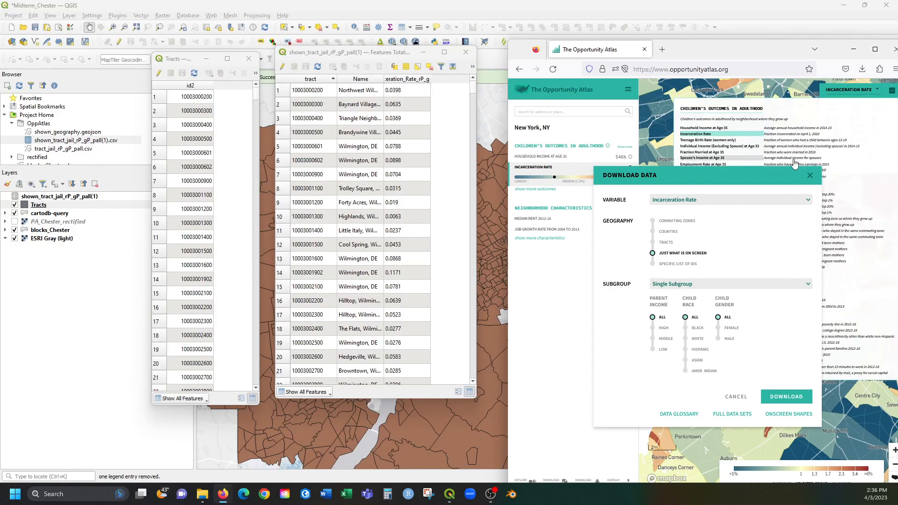
pyautogui.click(809, 177)
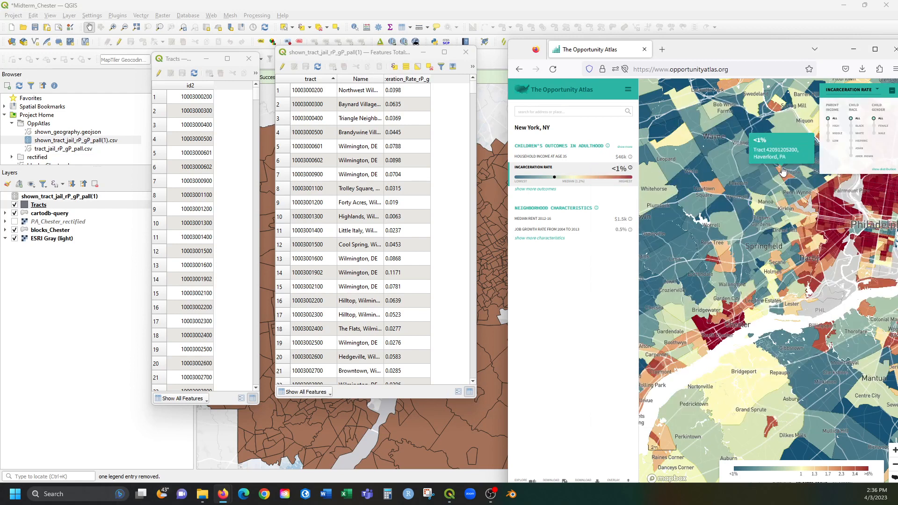
pyautogui.click(870, 93)
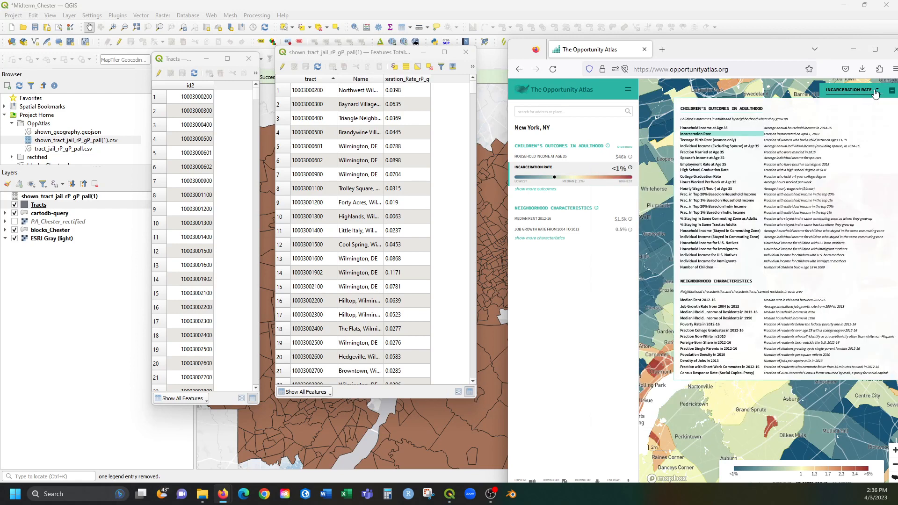
pyautogui.click(876, 91)
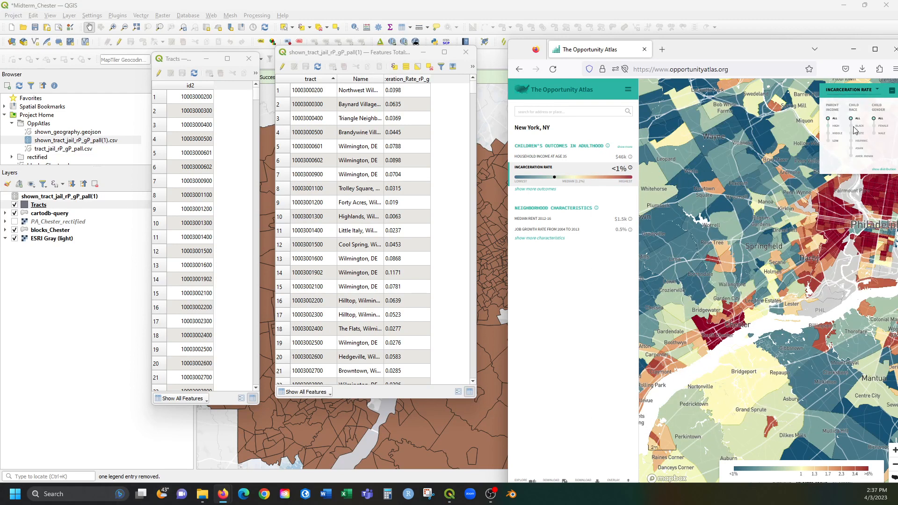
pyautogui.moveTo(728, 171)
pyautogui.click(854, 48)
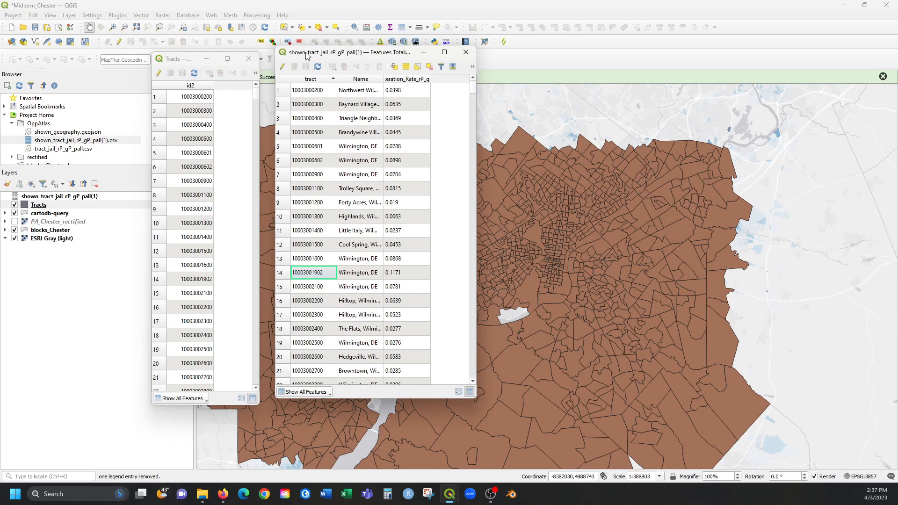
# Step: Close the attribute tables of shown_tract_jail_rP_gP_pall(1) and Tracts
pyautogui.click(464, 52)
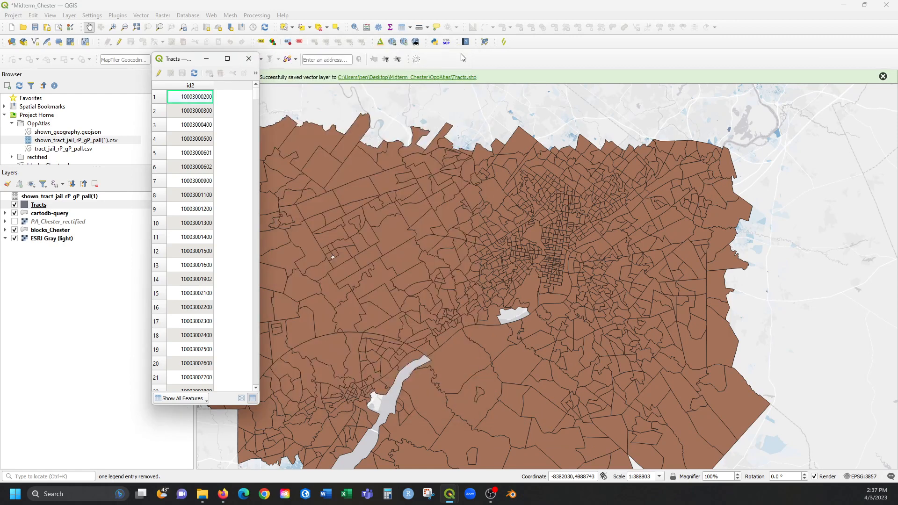
pyautogui.click(256, 58)
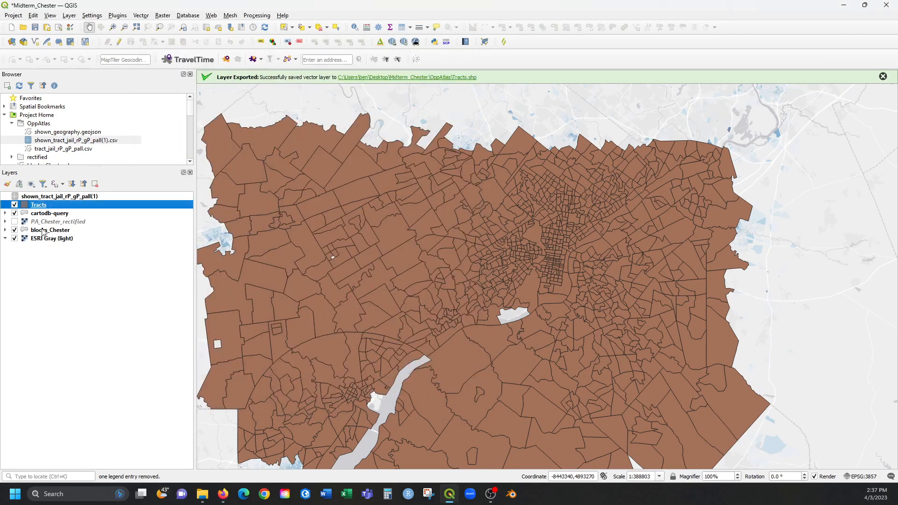
pyautogui.rightClick(41, 208)
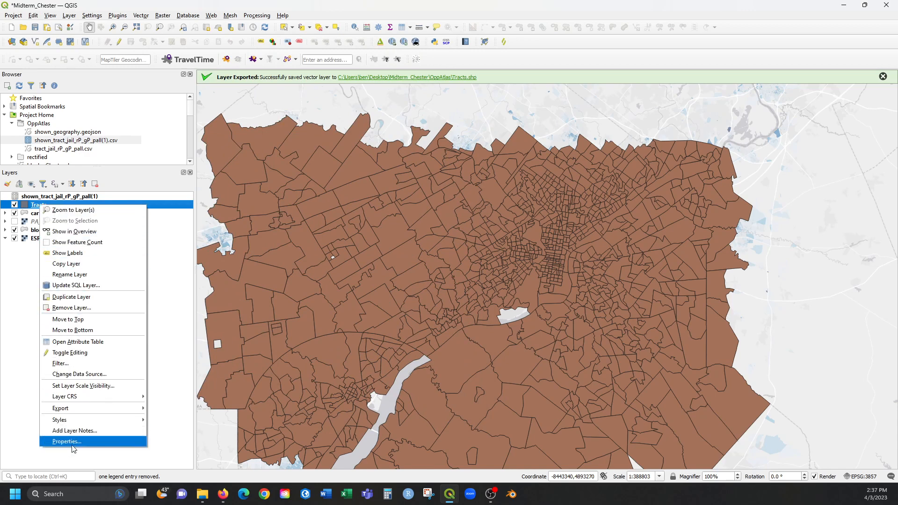
pyautogui.click(37, 205)
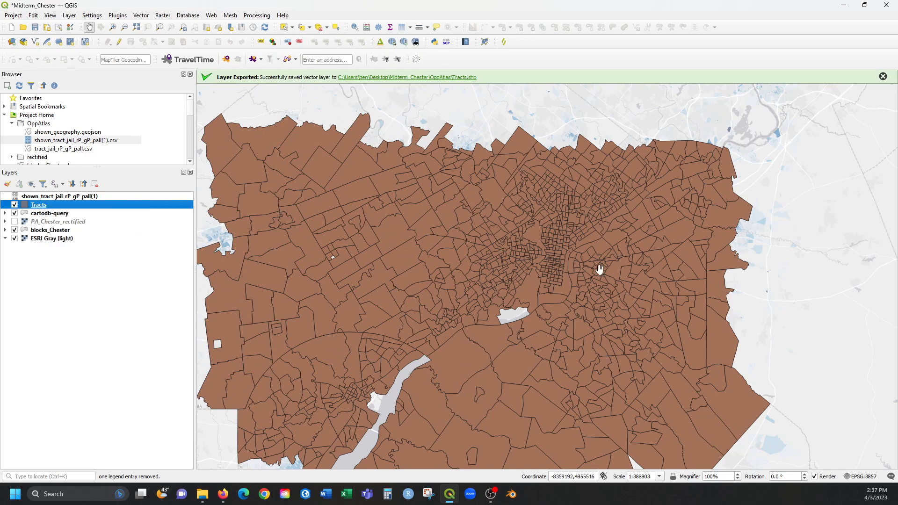
pyautogui.moveTo(507, 287); pyautogui.dragTo(519, 254)
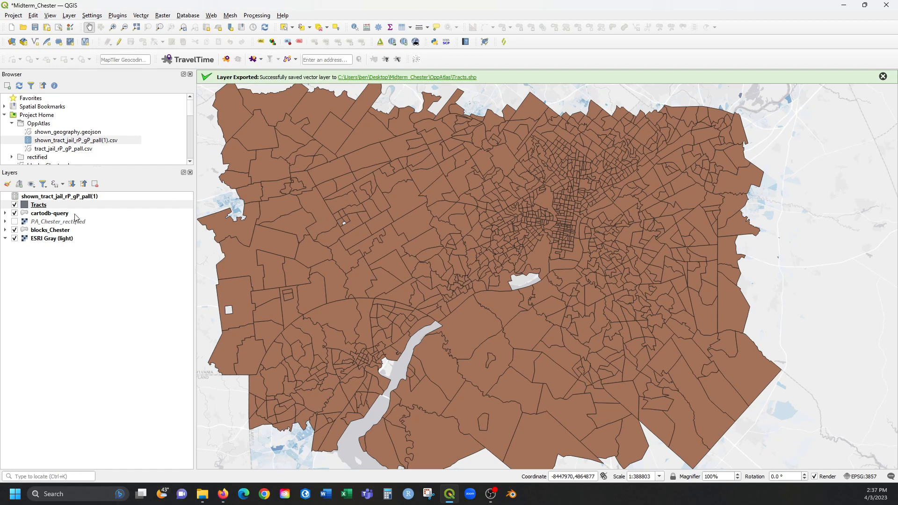
# Step: Open the Joins settings in the Tracts layer's properties and start a new vector join
pyautogui.rightClick(42, 207)
pyautogui.click(120, 442)
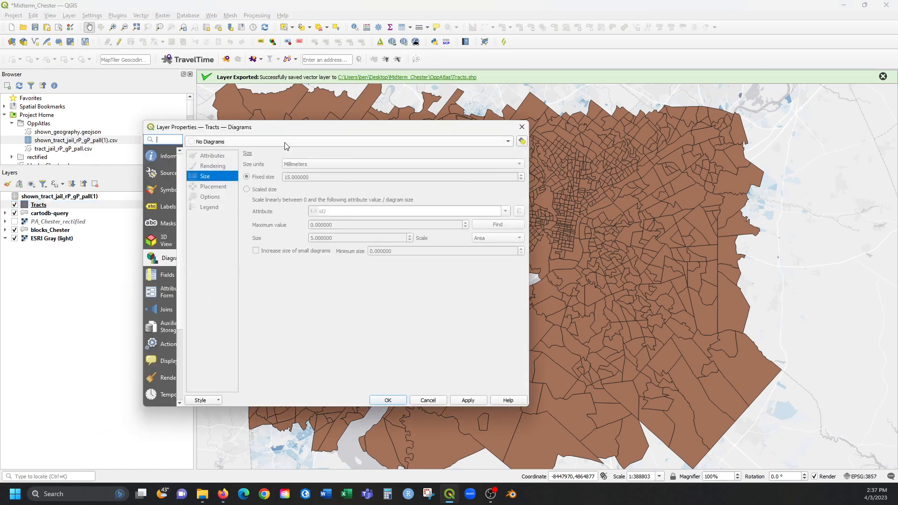
pyautogui.moveTo(528, 305); pyautogui.dragTo(574, 303)
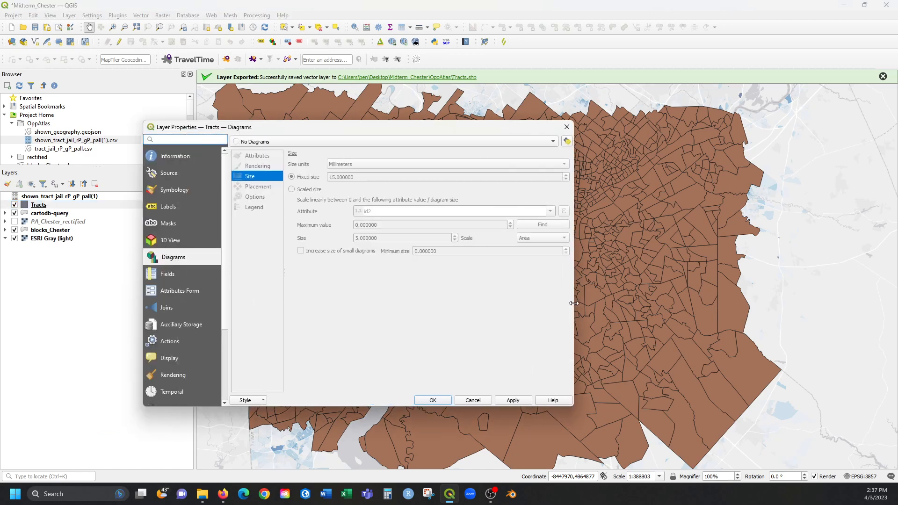
pyautogui.click(181, 307)
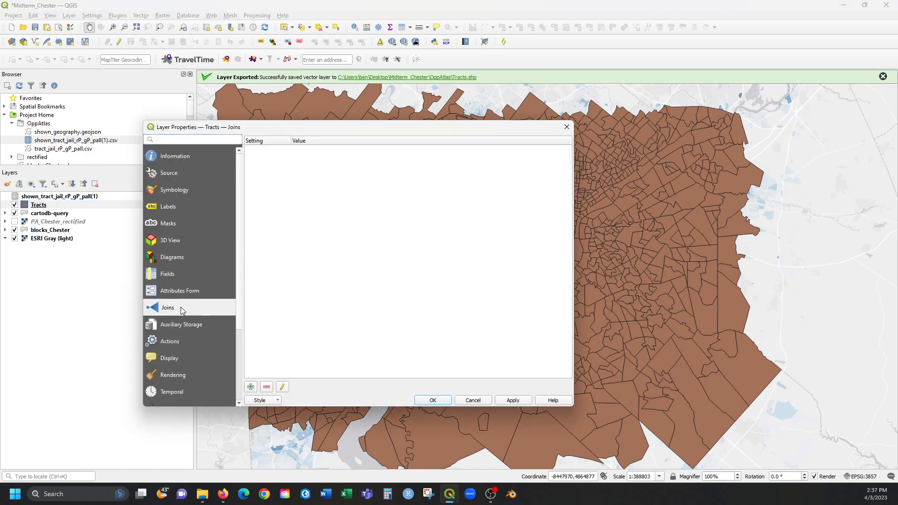
pyautogui.click(252, 387)
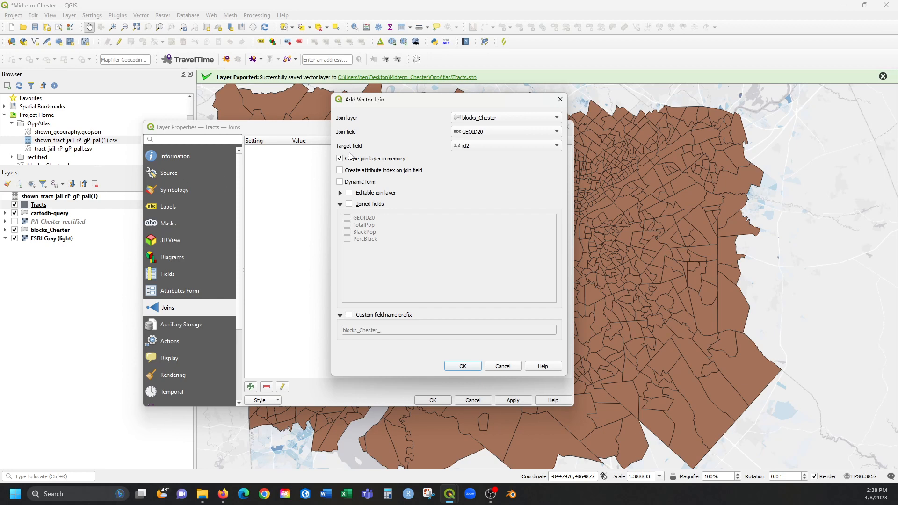
# Step: Set the join layer to shown_tract_jail_rP_gP_pall(1), with tract as the join field and id2 as the target field
pyautogui.click(475, 121)
pyautogui.click(491, 139)
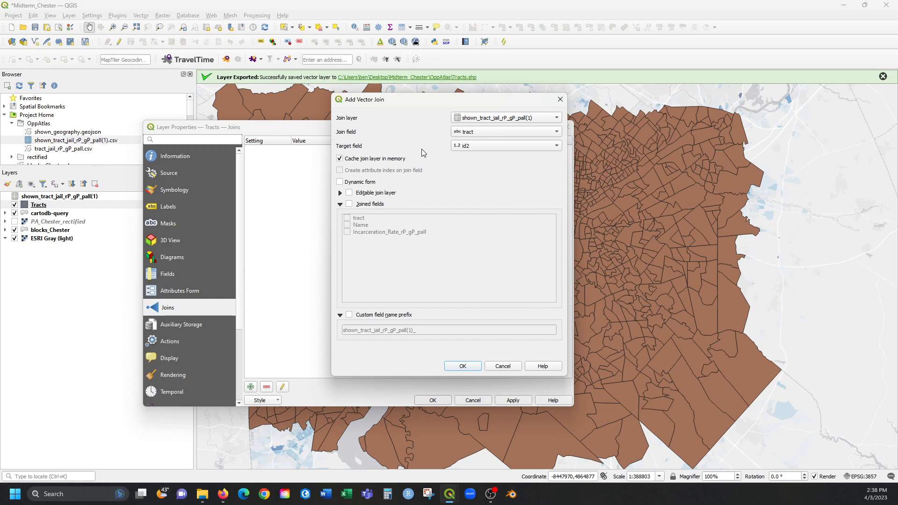
pyautogui.click(493, 130)
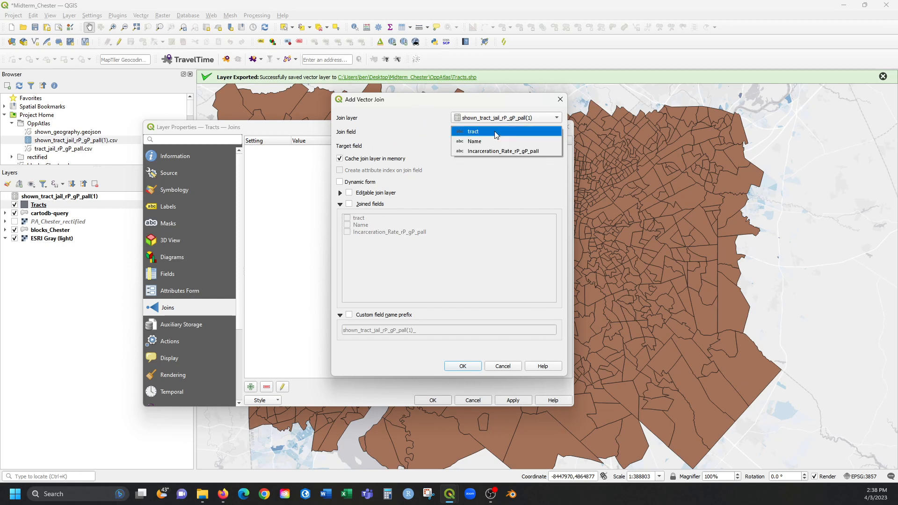
pyautogui.click(496, 135)
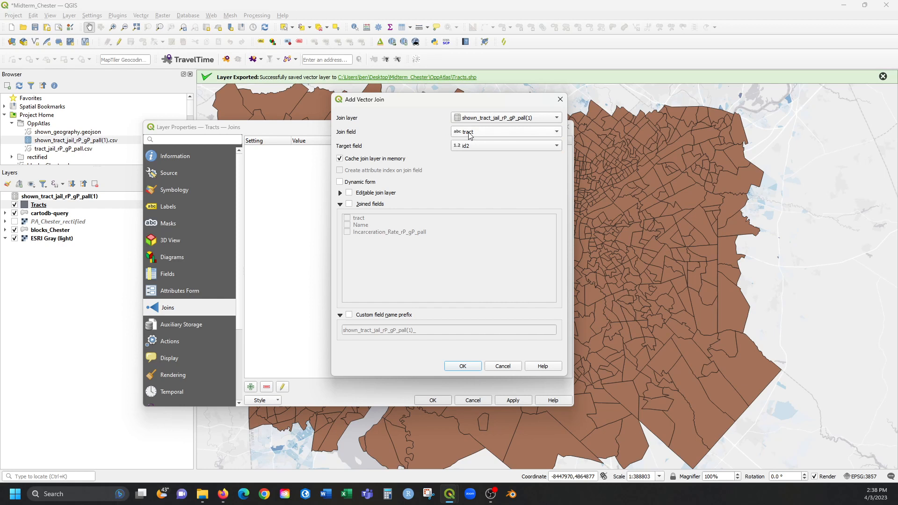
pyautogui.click(484, 146)
pyautogui.click(485, 145)
# Step: Limit the joined fields to Name and Incarceration_Rate_rP_gP_pall
pyautogui.click(376, 205)
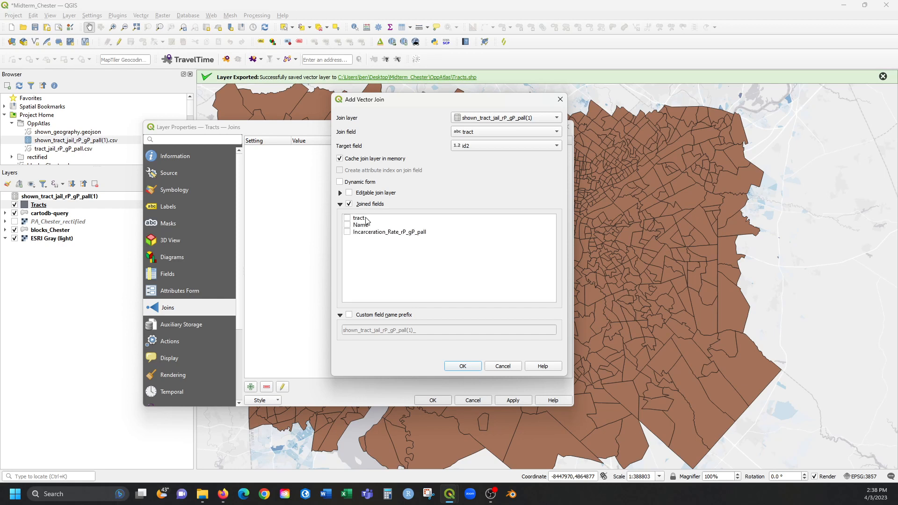
pyautogui.click(347, 225)
pyautogui.click(347, 233)
# Step: Give the joined fields the custom name prefix "j-" and accept the join and the Tracts layer properties
pyautogui.click(349, 315)
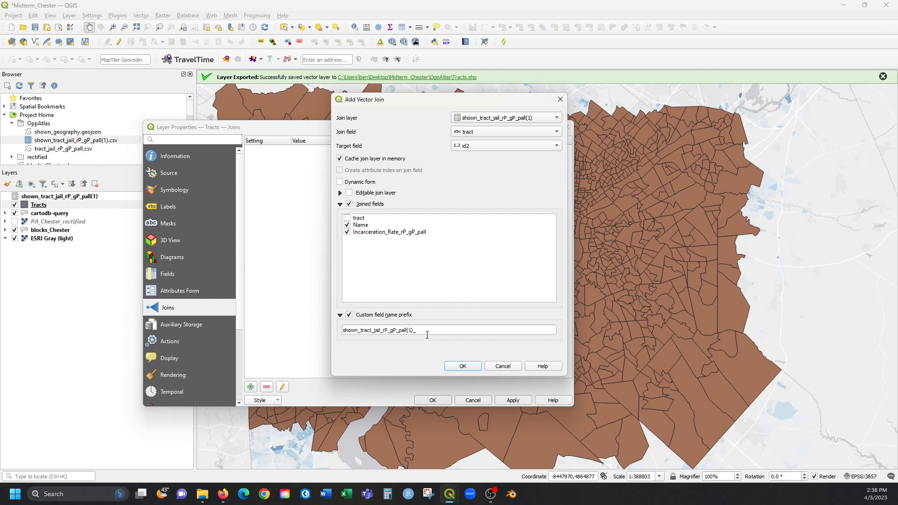
pyautogui.moveTo(431, 333); pyautogui.dragTo(342, 331)
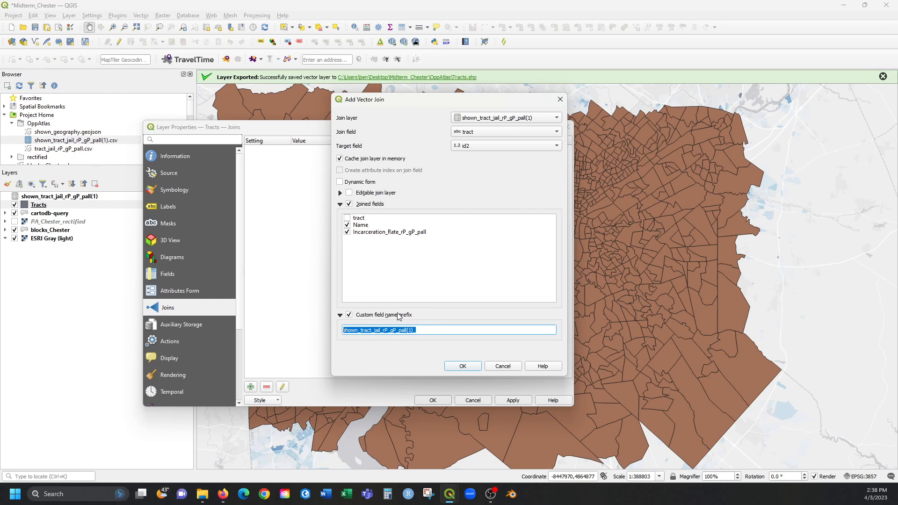
pyautogui.write('j-')
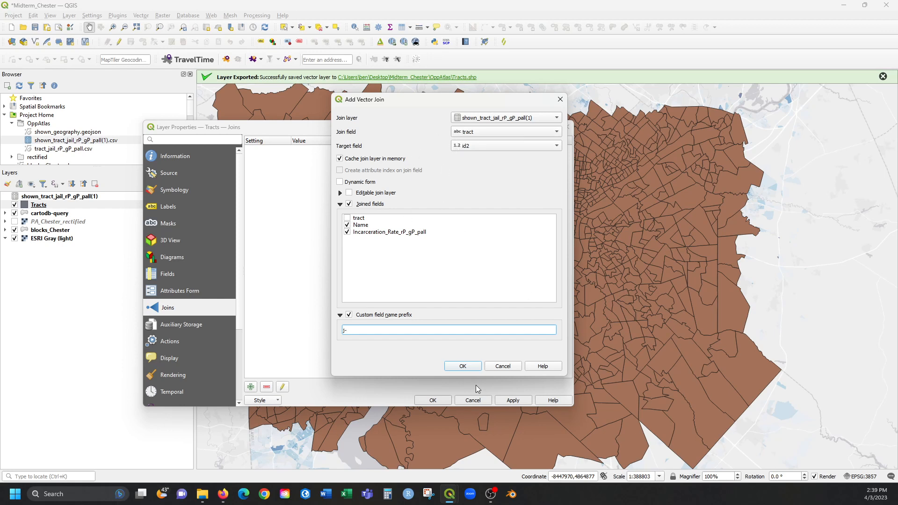
pyautogui.click(463, 365)
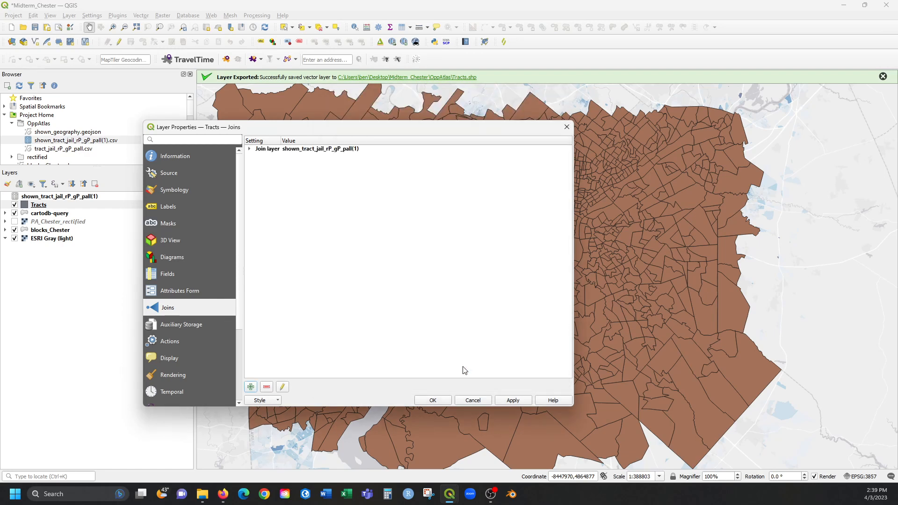
pyautogui.click(441, 400)
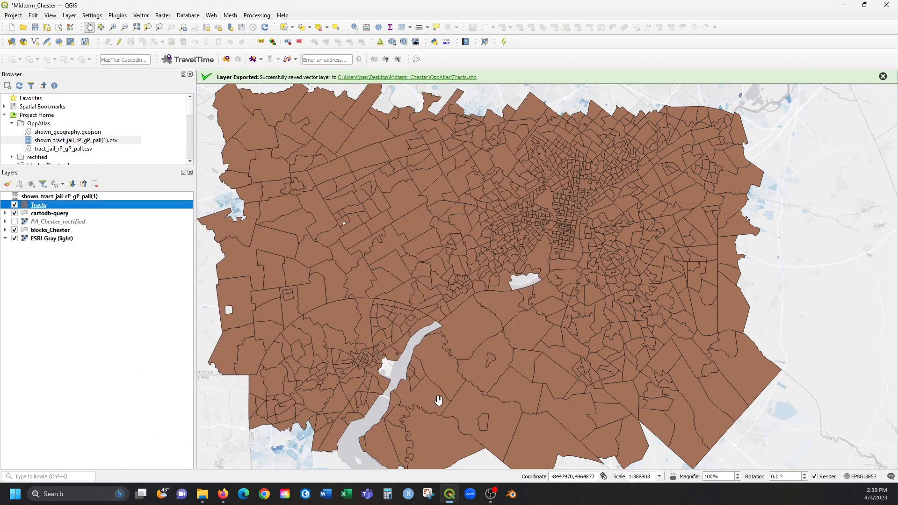
# Step: Examine the joined name and incarceration rate columns in the Tracts attribute table, widening the window and rate column, and close the table
pyautogui.rightClick(69, 208)
pyautogui.click(111, 347)
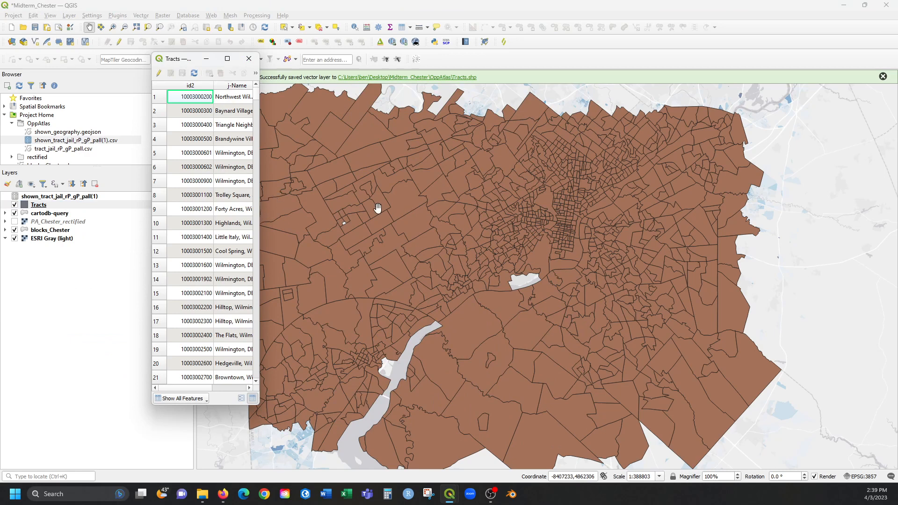
pyautogui.moveTo(259, 222); pyautogui.dragTo(469, 222)
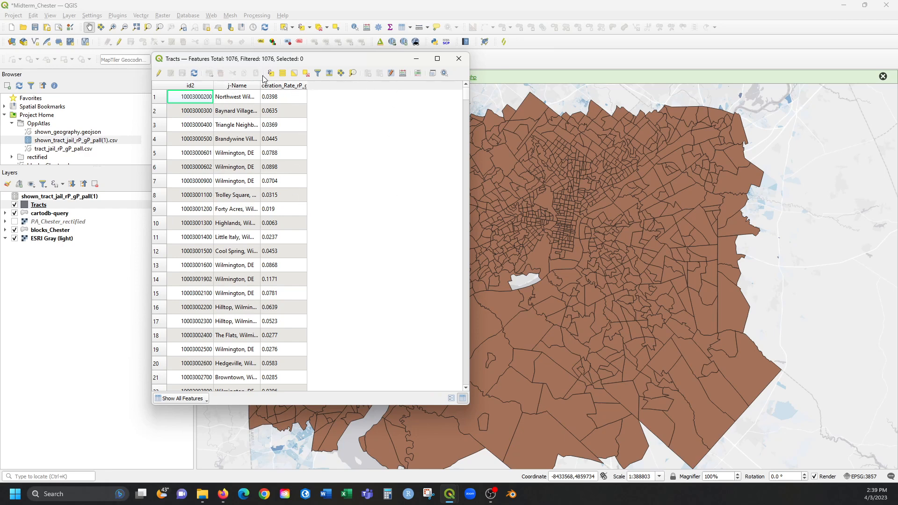
pyautogui.moveTo(307, 86)
pyautogui.mouseDown()
pyautogui.moveTo(364, 88)
pyautogui.moveTo(302, 87)
pyautogui.moveTo(310, 88)
pyautogui.mouseUp()
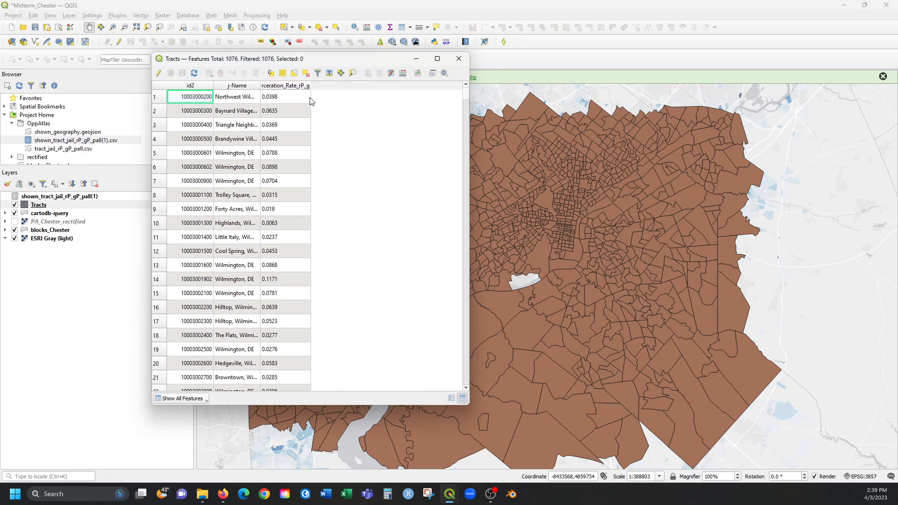
pyautogui.click(466, 58)
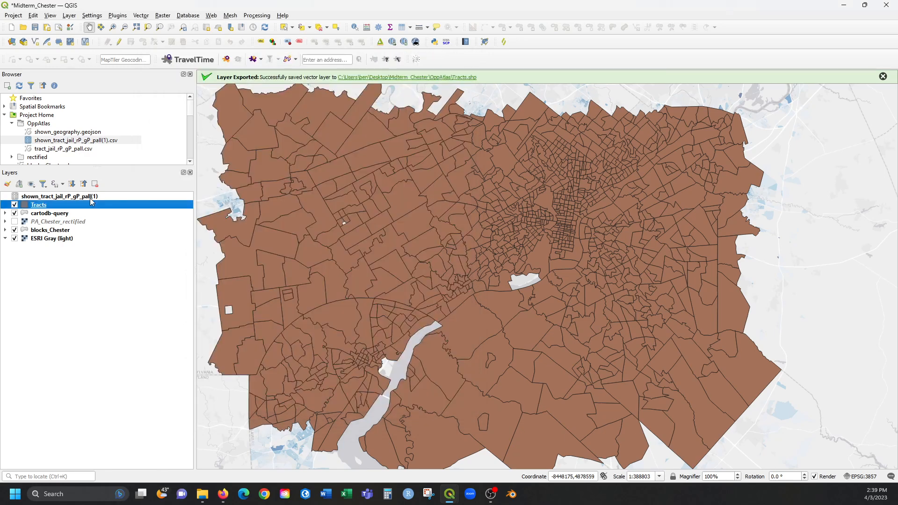
# Step: Export the Tracts layer with its joined fields as an ESRI Shapefile named Tracts_joined in the OppAtlas folder and add it to the map
pyautogui.rightClick(45, 208)
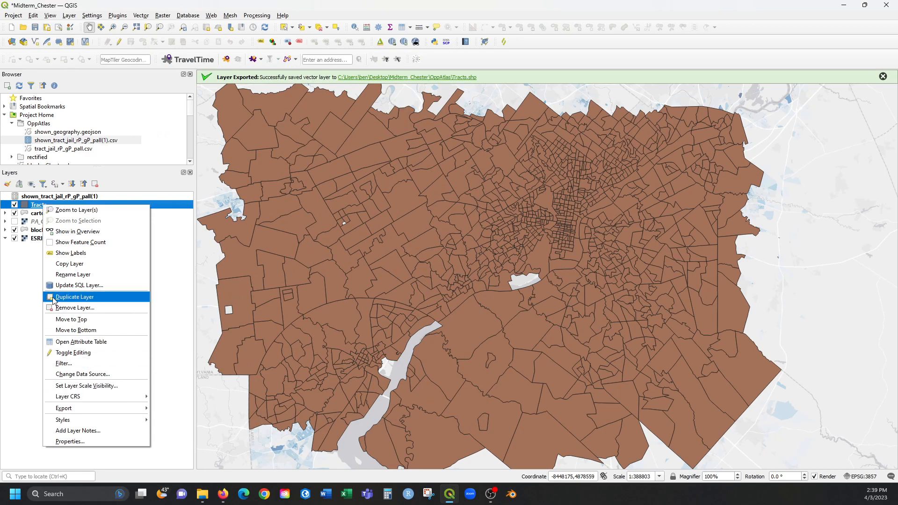
pyautogui.click(36, 209)
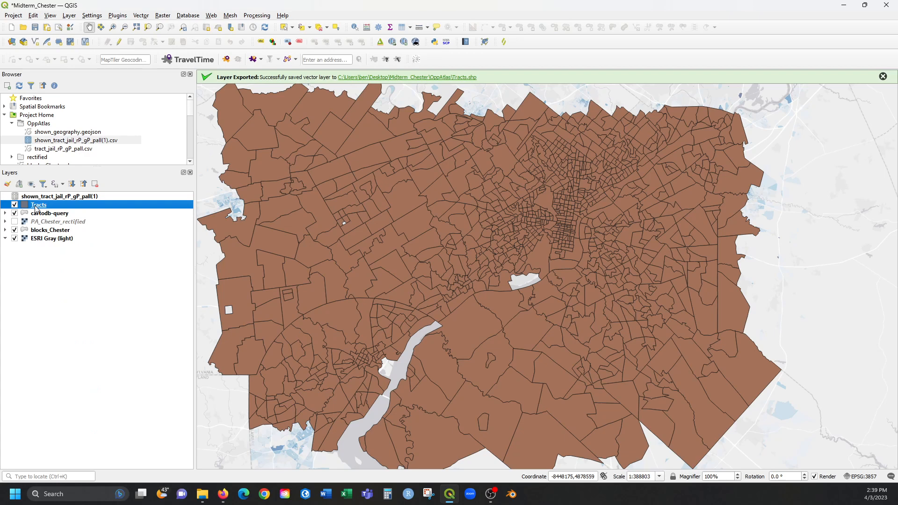
pyautogui.rightClick(36, 209)
pyautogui.moveTo(107, 419)
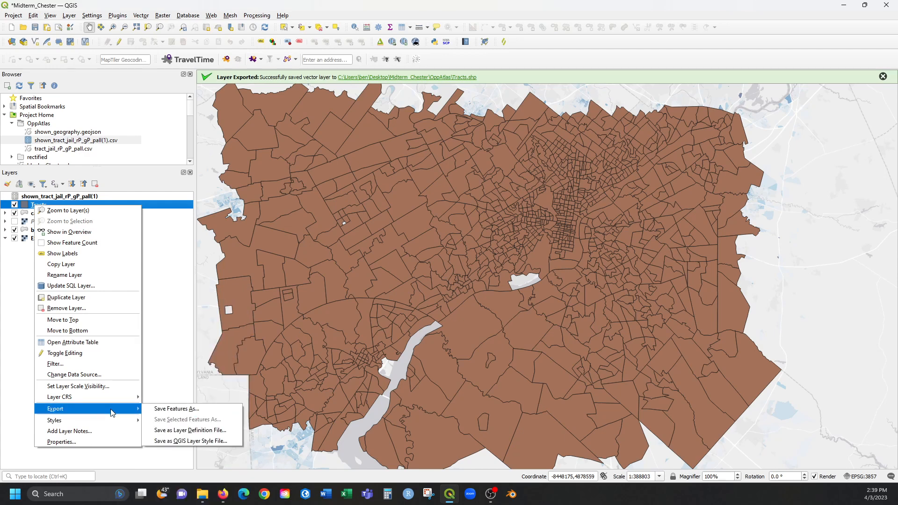
pyautogui.click(154, 410)
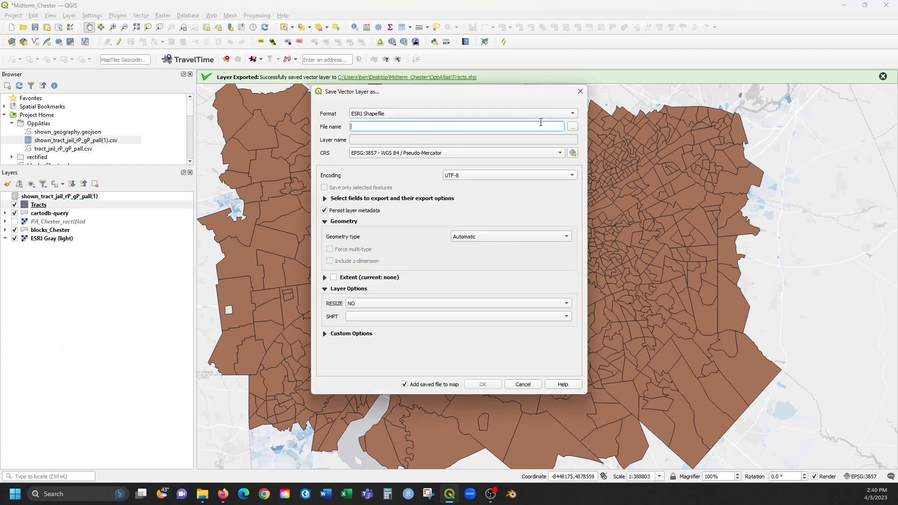
pyautogui.click(573, 128)
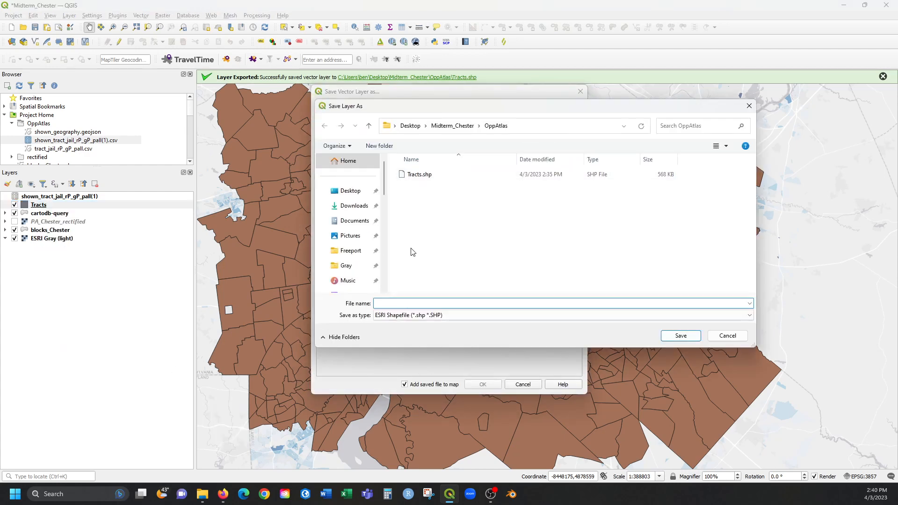
pyautogui.write('Trac')
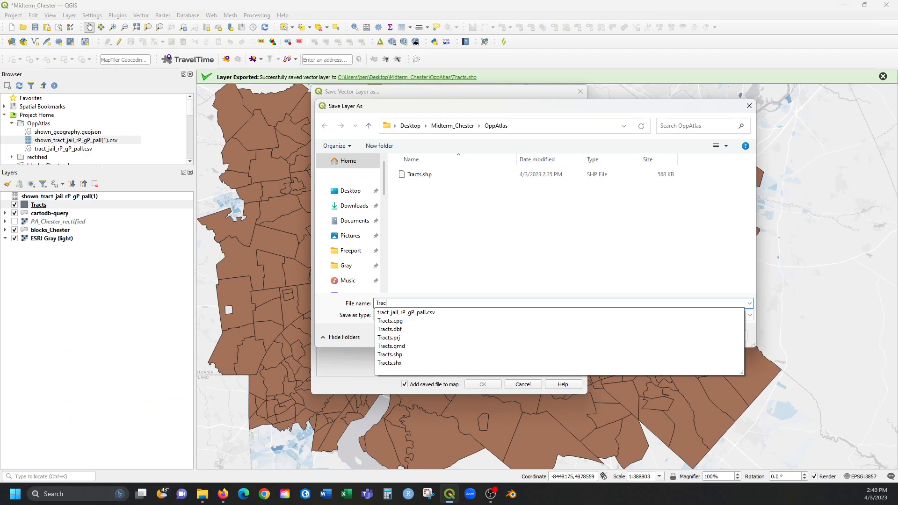
pyautogui.write('ts_joined')
pyautogui.press('Return')
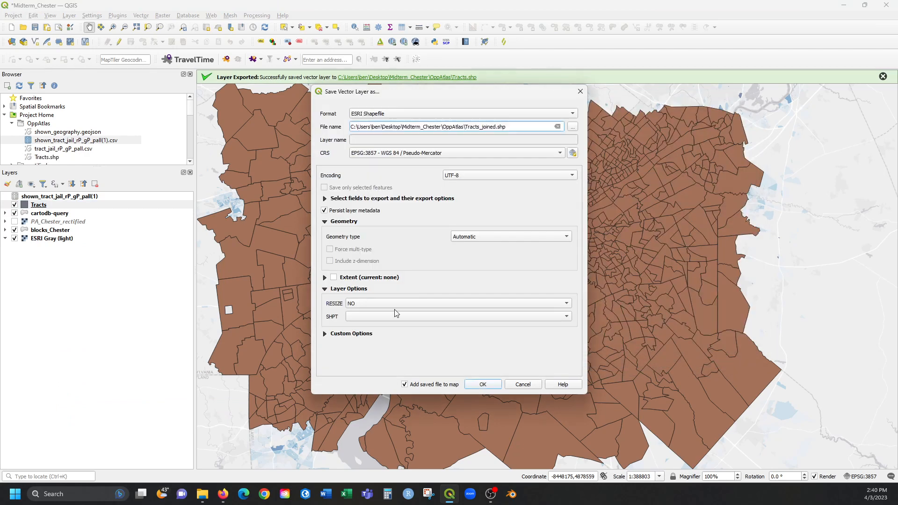
pyautogui.click(482, 383)
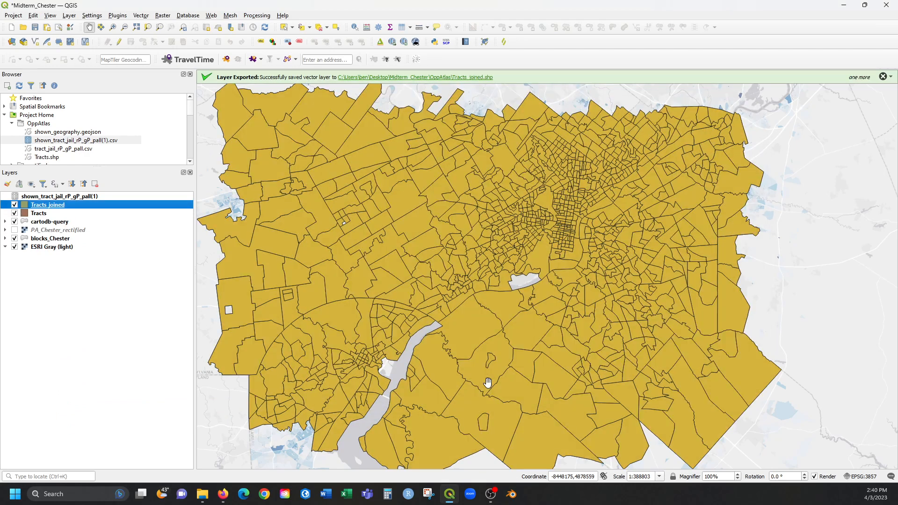
# Step: Remove the original Tracts layer from the project, leaving the exported Tracts_joined layer
pyautogui.rightClick(44, 214)
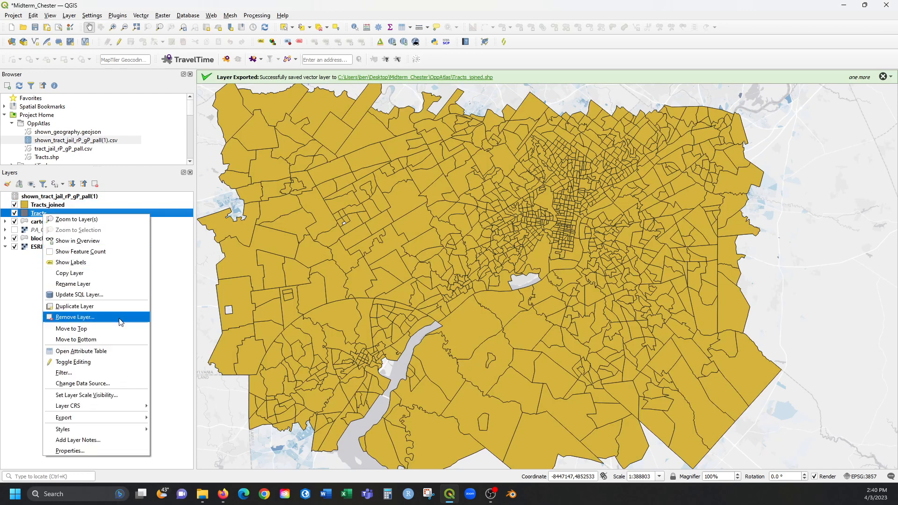
pyautogui.click(75, 316)
pyautogui.click(432, 256)
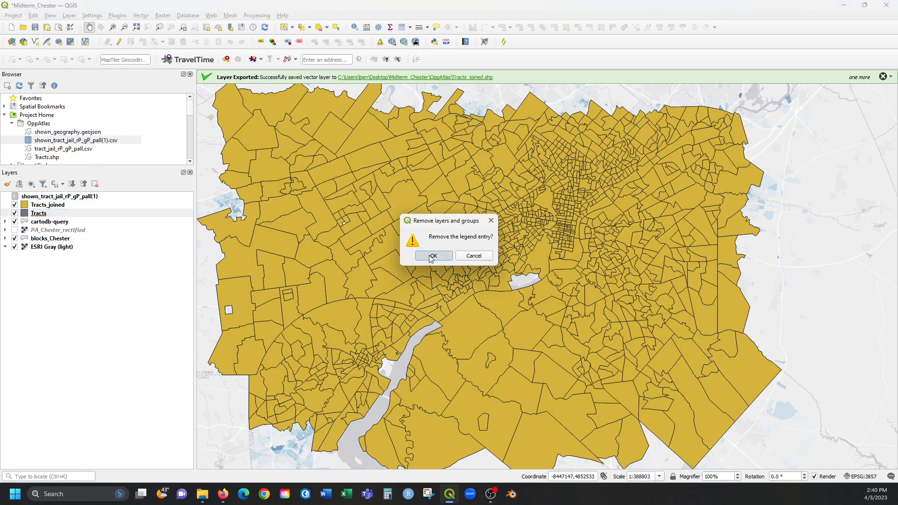
# Step: Examine the fields saved in the Tracts_joined attribute table and close the table
pyautogui.rightClick(54, 204)
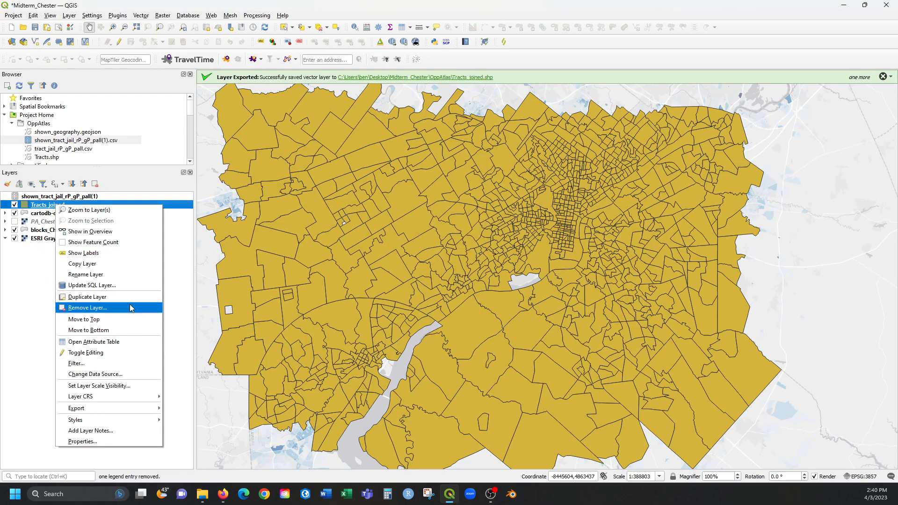
pyautogui.click(126, 341)
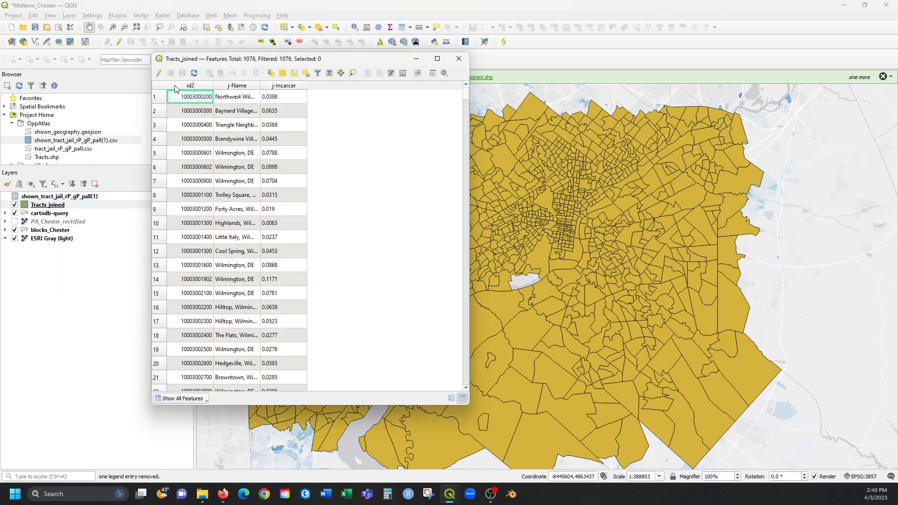
pyautogui.click(458, 58)
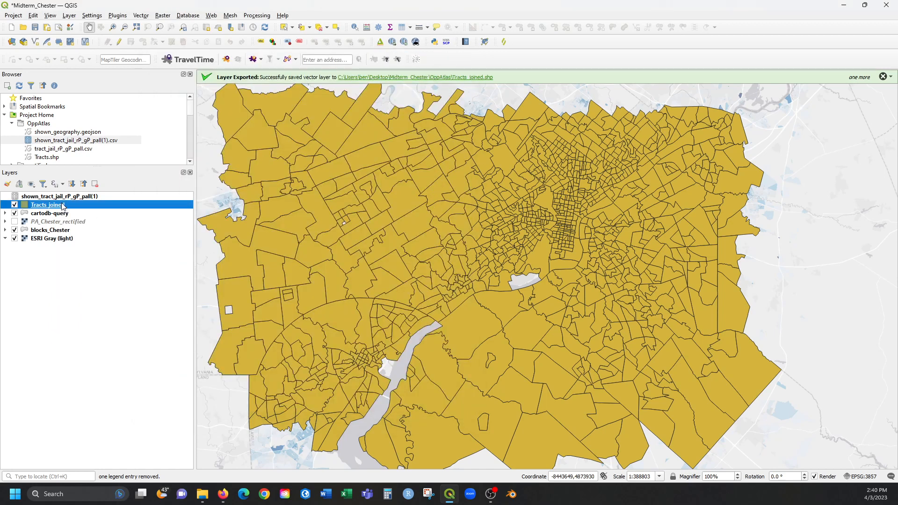
# Step: Remove the Tracts_joined layer from the project
pyautogui.rightClick(62, 205)
pyautogui.click(130, 302)
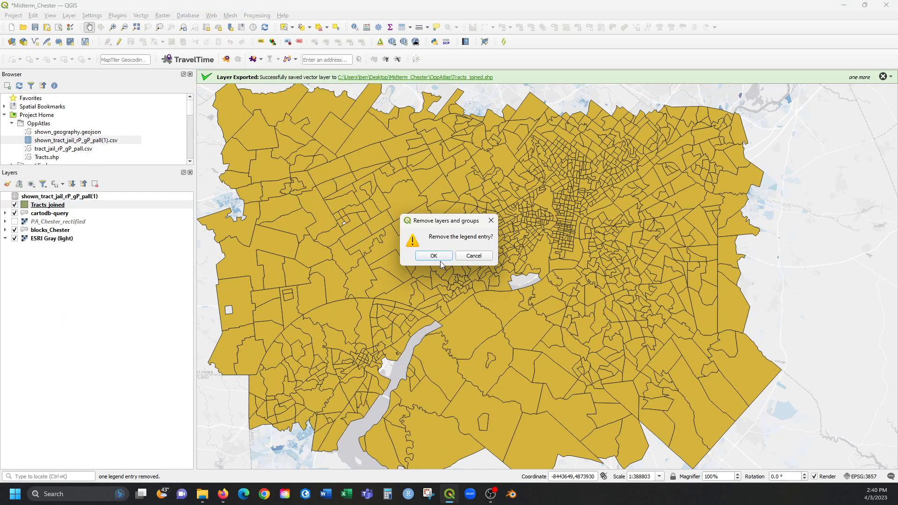
pyautogui.click(427, 257)
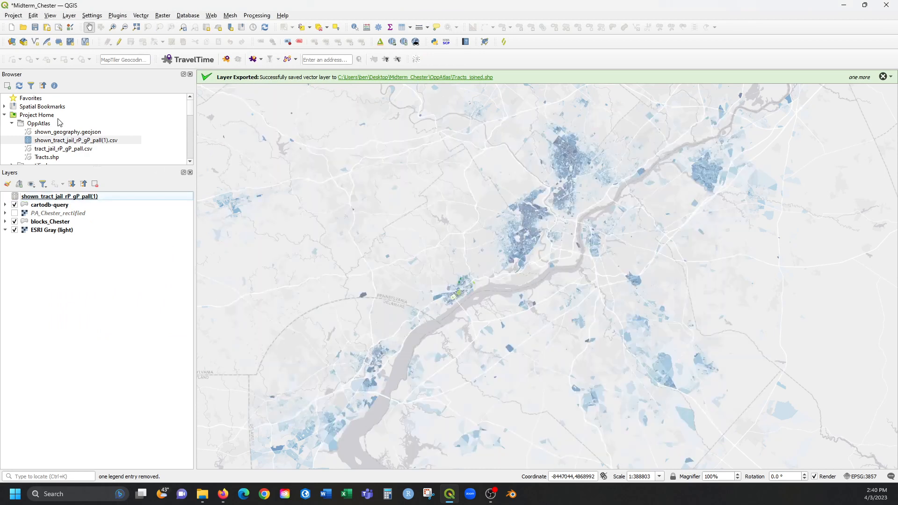
# Step: Refresh the OppAtlas project folder and add both Tracts.shp and Tracts_joined.shp to the map
pyautogui.rightClick(27, 123)
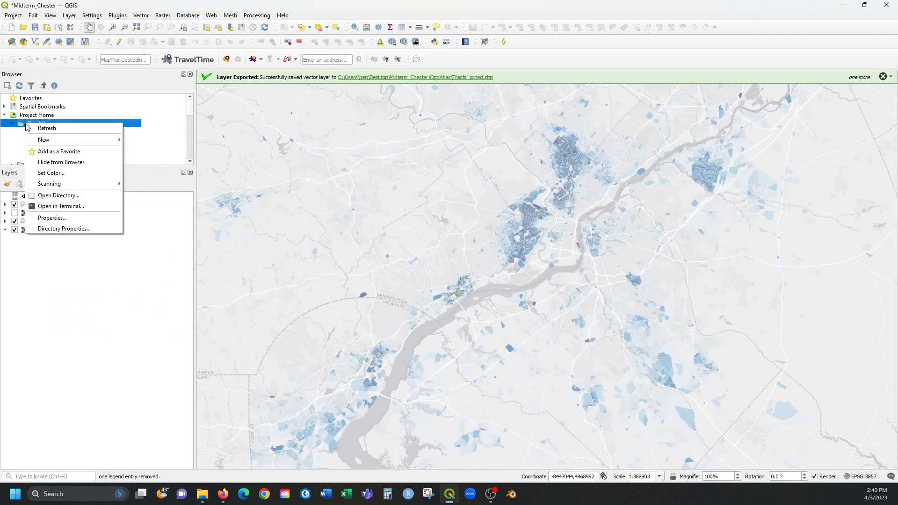
pyautogui.click(44, 129)
pyautogui.scroll(-1, 117, 140)
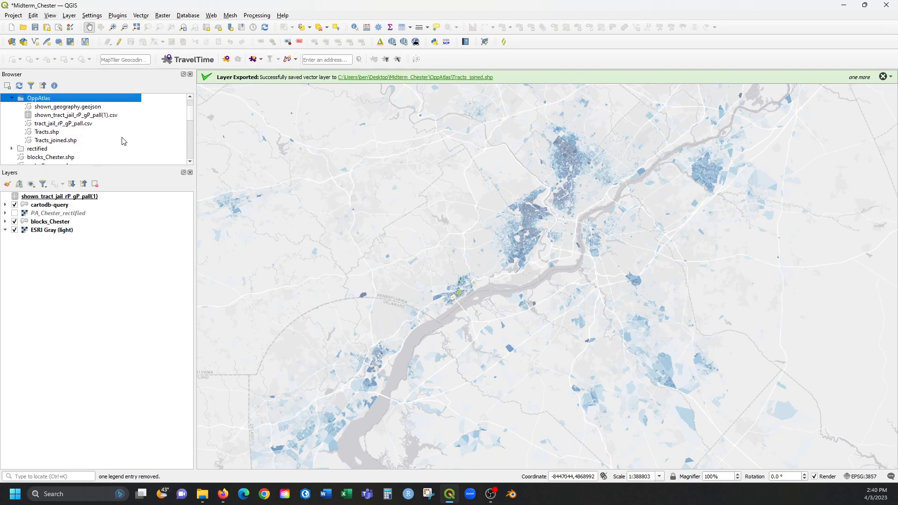
pyautogui.click(61, 140)
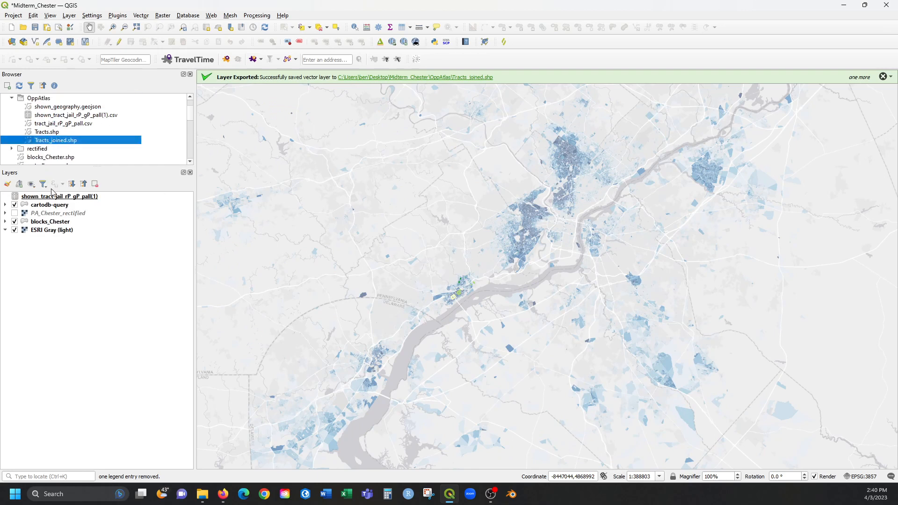
pyautogui.moveTo(52, 132); pyautogui.dragTo(309, 180)
pyautogui.moveTo(69, 143); pyautogui.dragTo(321, 191)
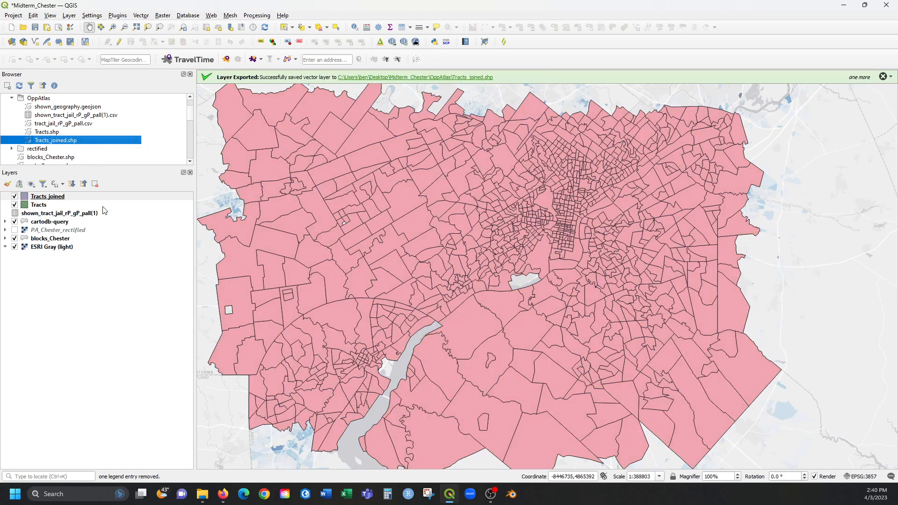
# Step: Compare the fields in the attribute tables of the Tracts and Tracts_joined layers, closing each table after viewing
pyautogui.rightClick(54, 205)
pyautogui.click(136, 341)
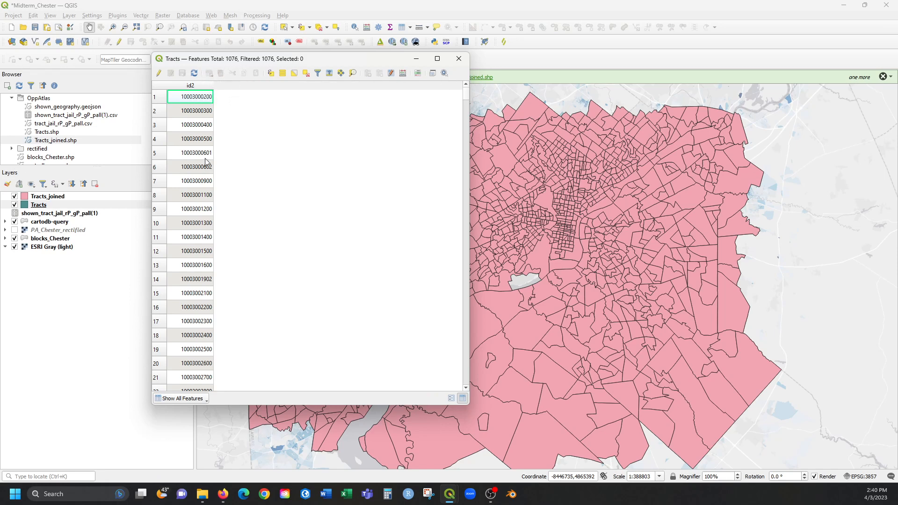
pyautogui.click(459, 58)
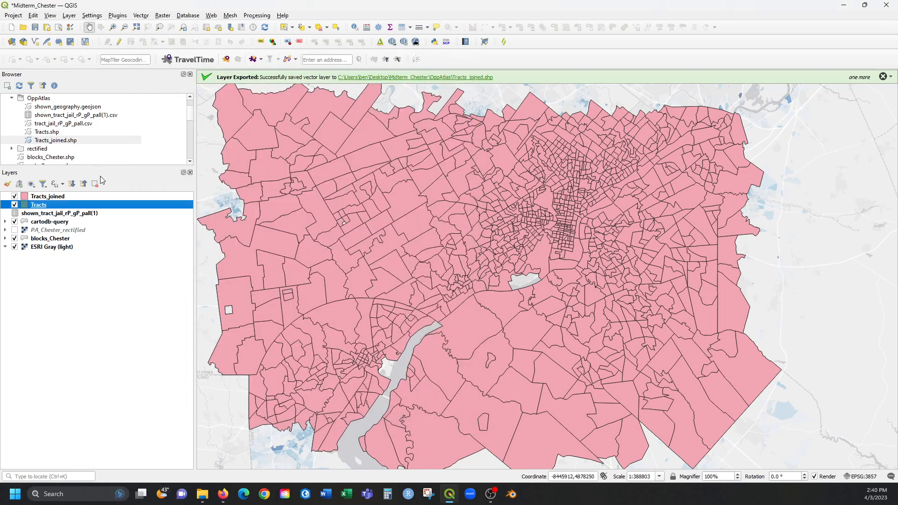
pyautogui.rightClick(65, 196)
pyautogui.click(125, 324)
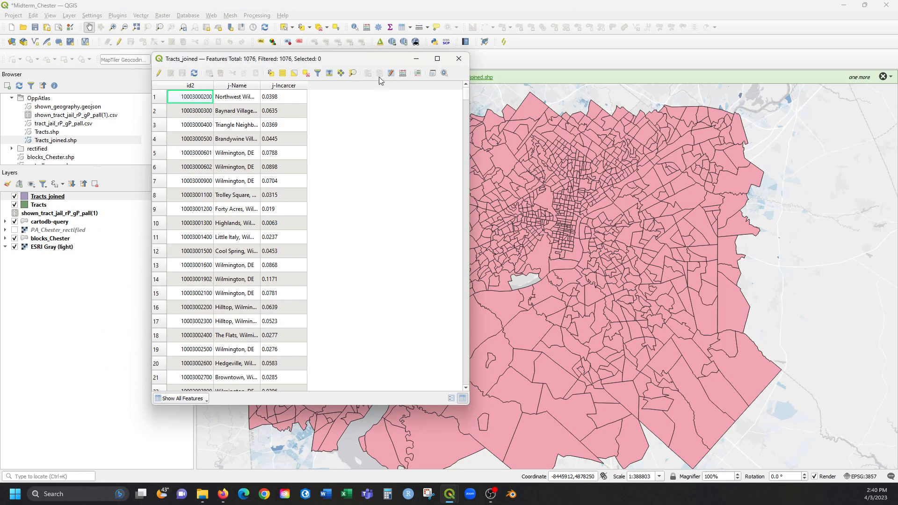
pyautogui.click(459, 58)
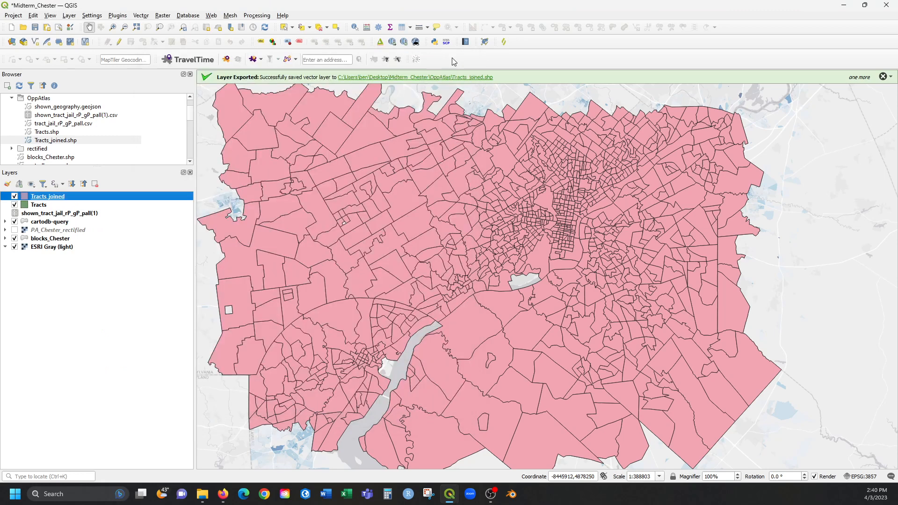
# Step: Remove the re-added Tracts layer, keeping only Tracts_joined as the tract layer
pyautogui.rightClick(46, 205)
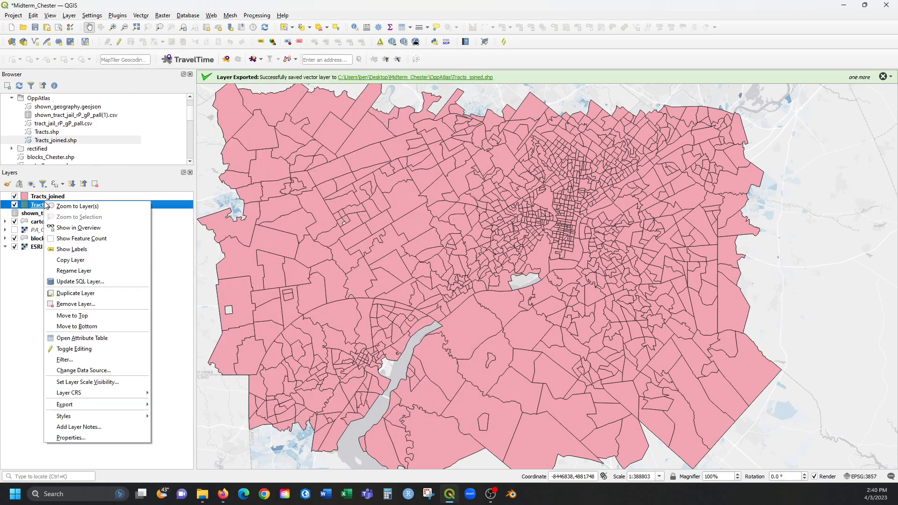
pyautogui.click(143, 304)
pyautogui.click(428, 253)
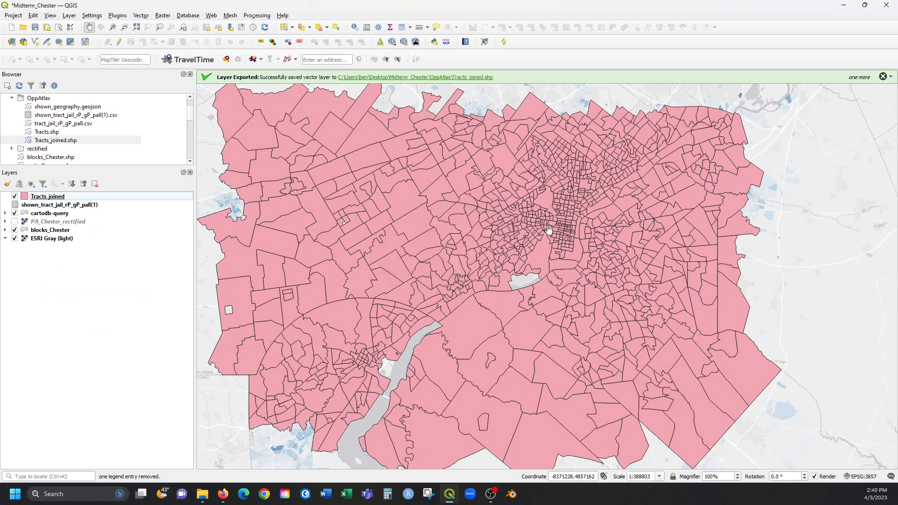
# Step: Hide and reshow the Tracts_joined layer to look at the map layers beneath it
pyautogui.moveTo(478, 282); pyautogui.dragTo(473, 273)
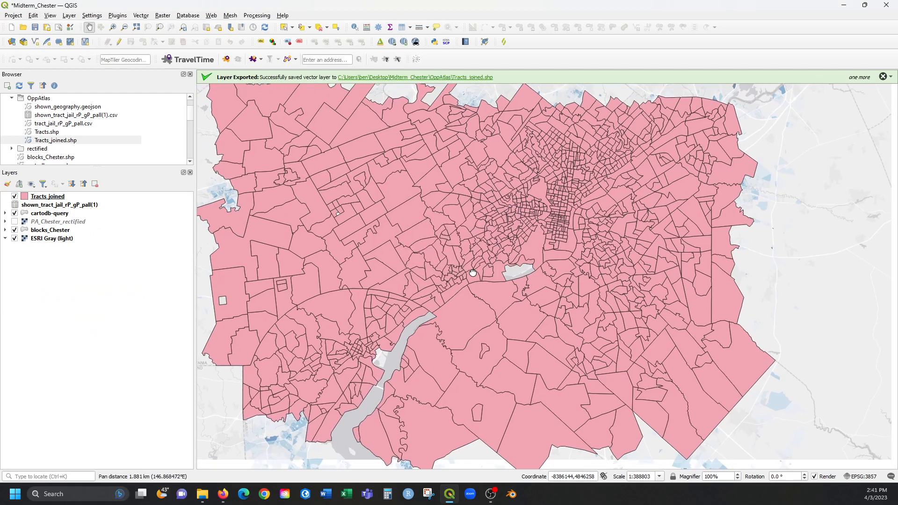
pyautogui.click(14, 197)
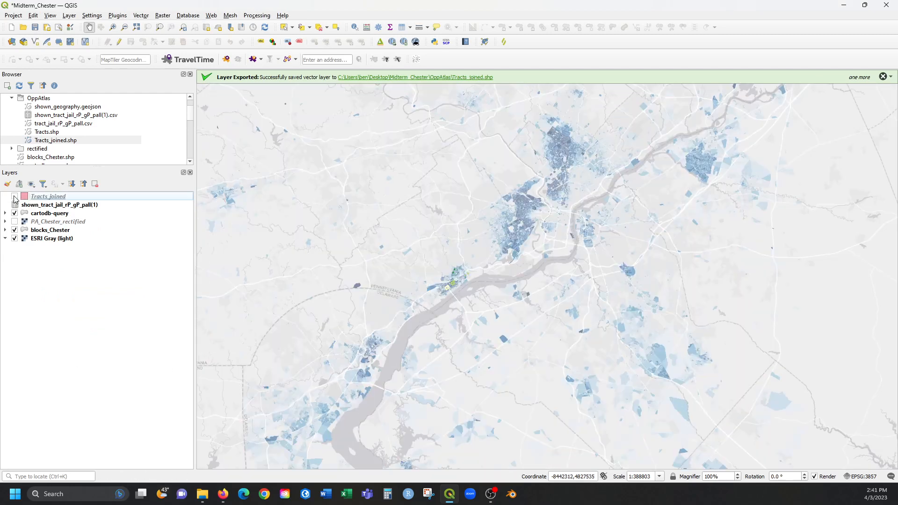
pyautogui.click(15, 197)
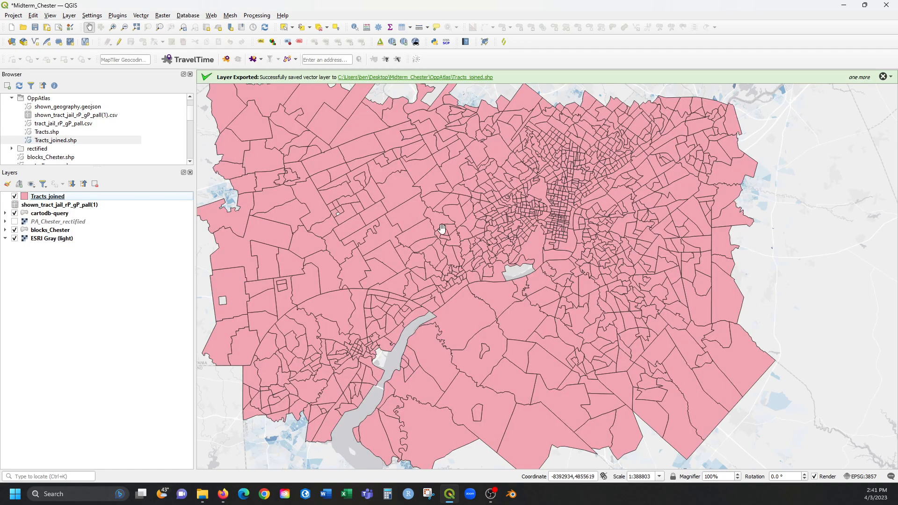
pyautogui.scroll(1, 461, 254)
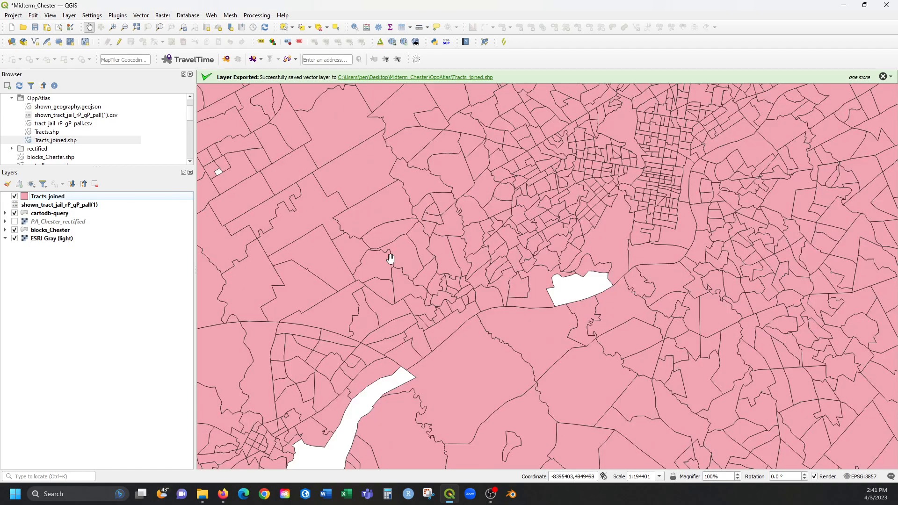
# Step: Remove the shown_tract_jail_rP_gP_pall(1) table from the project
pyautogui.click(41, 206)
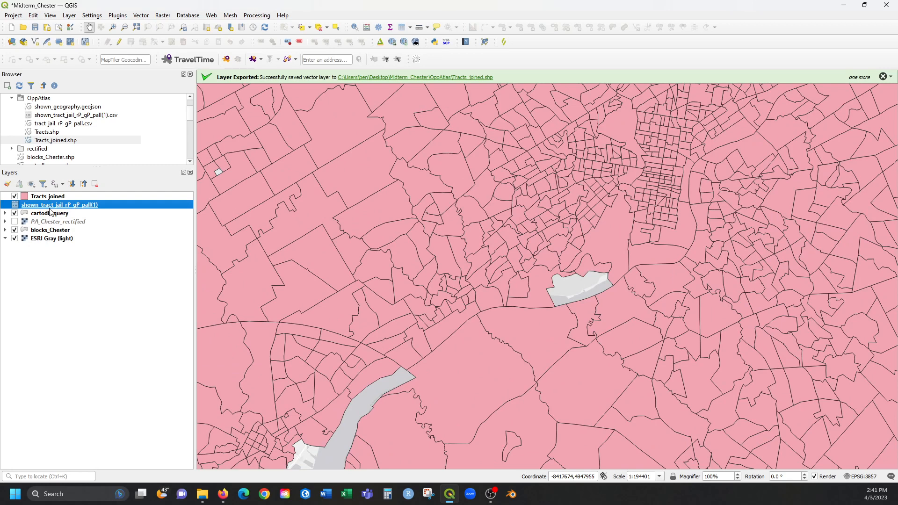
pyautogui.rightClick(47, 208)
pyautogui.click(59, 275)
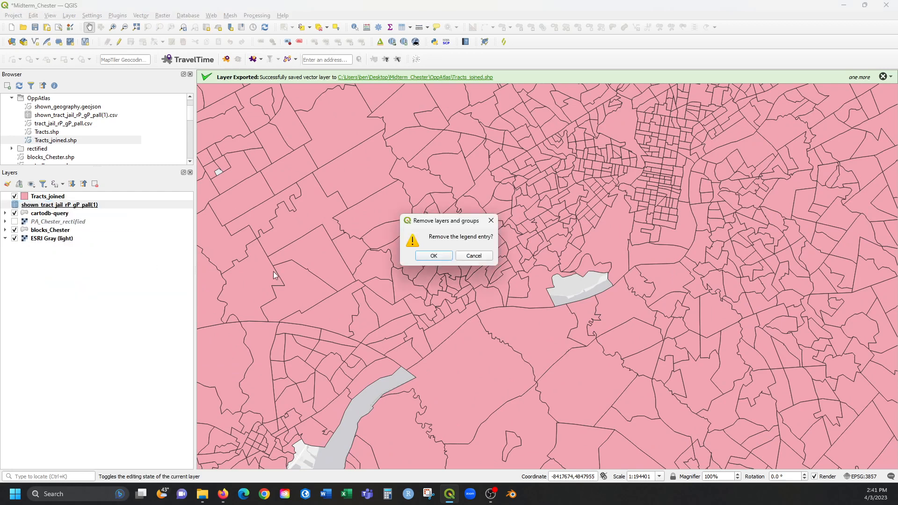
pyautogui.click(443, 256)
# Step: Try to apply Graduated symbology to the Tracts_joined layer and check which fields are offered as its value
pyautogui.rightClick(66, 200)
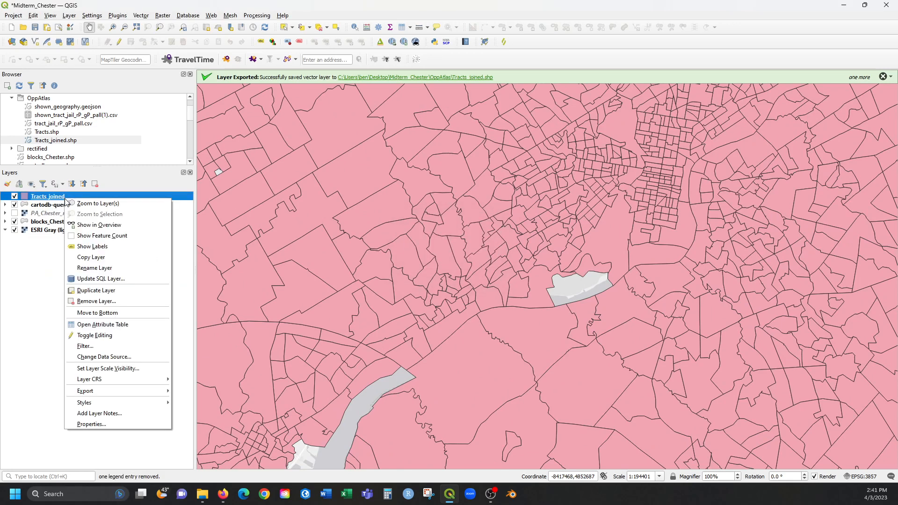
pyautogui.click(104, 424)
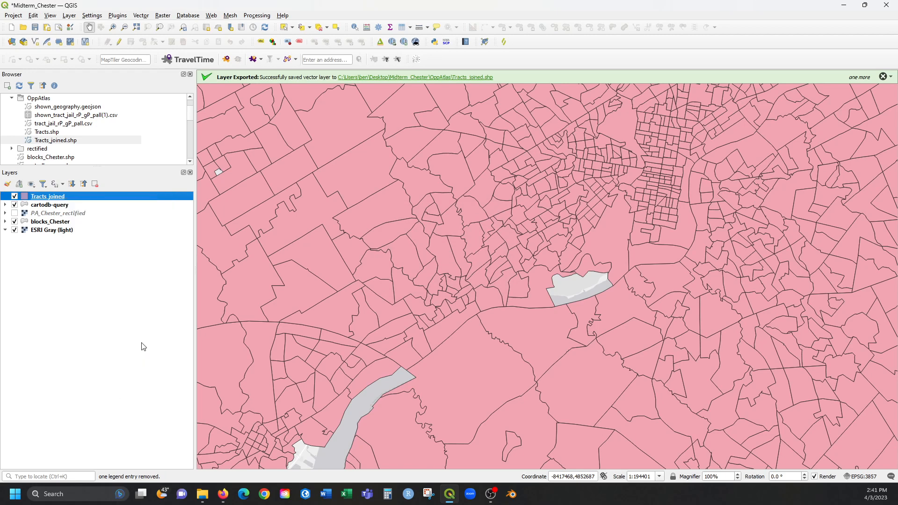
pyautogui.click(192, 189)
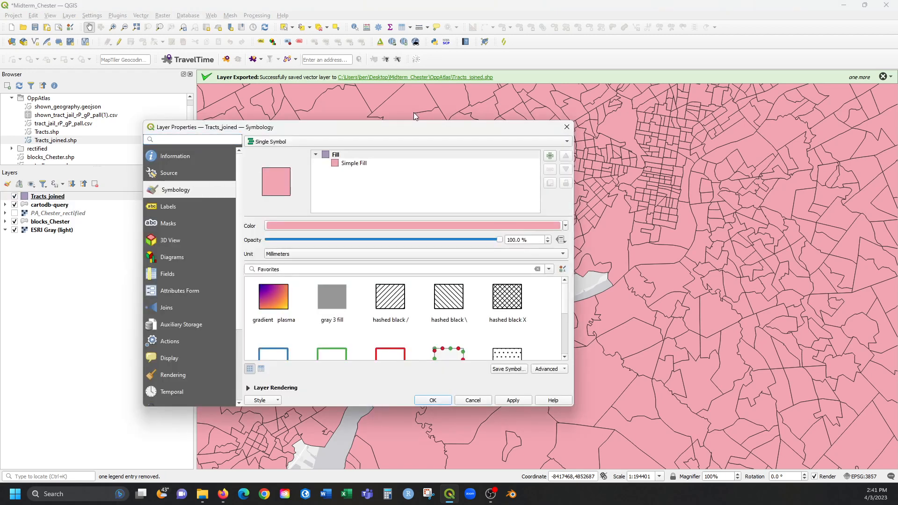
pyautogui.moveTo(429, 128); pyautogui.dragTo(416, 66)
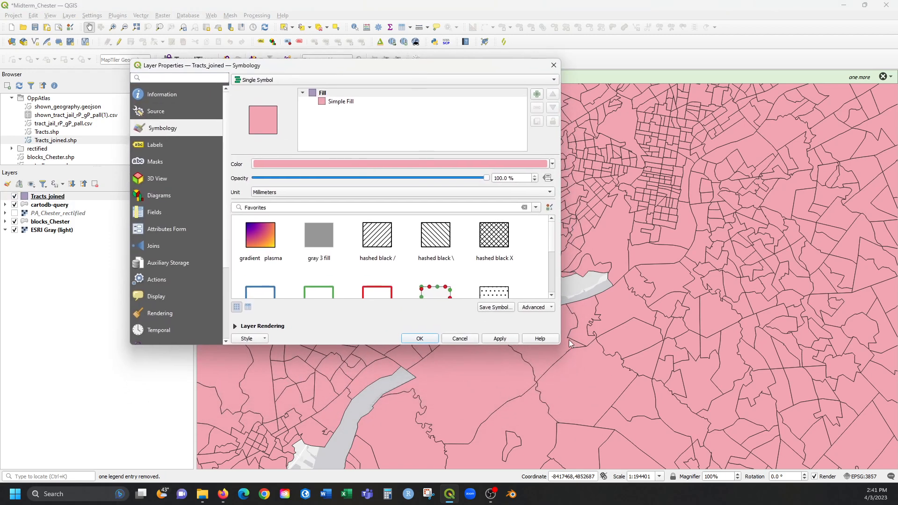
pyautogui.moveTo(560, 346); pyautogui.dragTo(625, 413)
pyautogui.click(506, 79)
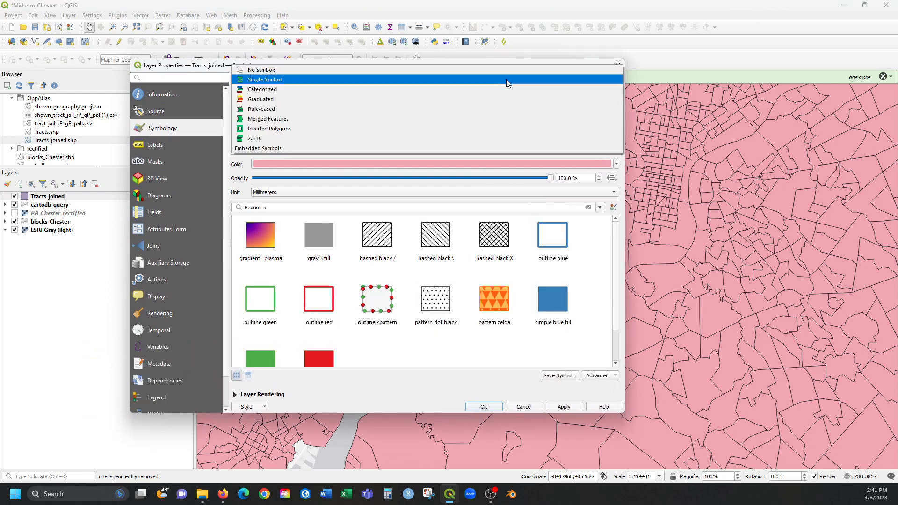
pyautogui.click(262, 99)
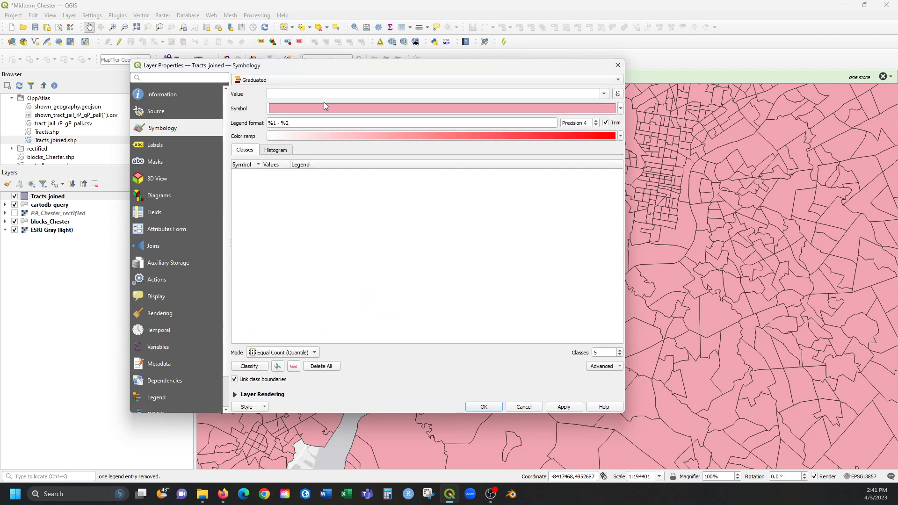
pyautogui.click(604, 94)
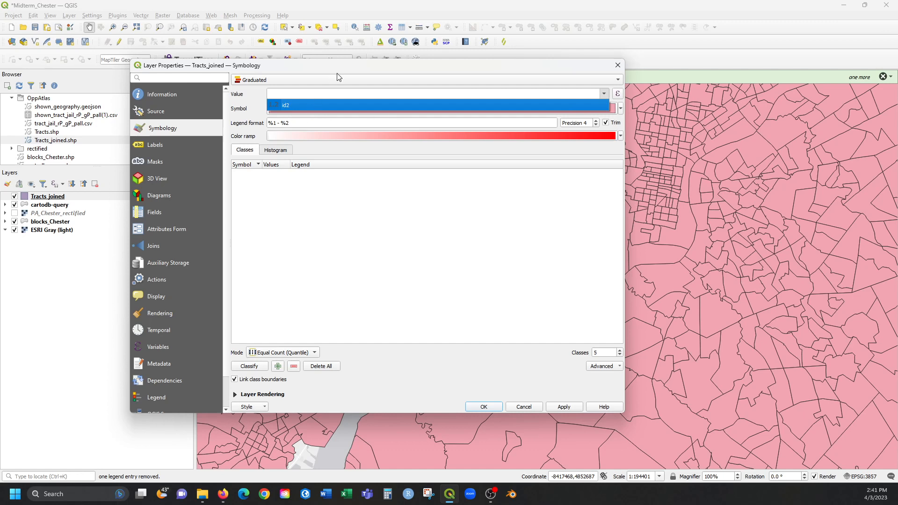
pyautogui.click(367, 68)
pyautogui.click(604, 94)
pyautogui.click(599, 68)
pyautogui.moveTo(582, 68); pyautogui.dragTo(571, 61)
pyautogui.click(605, 57)
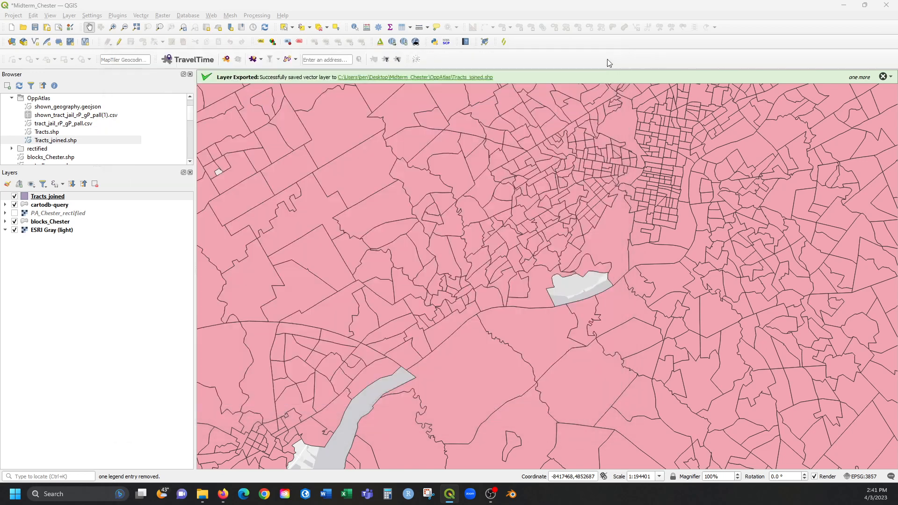
# Step: Open the Tracts_joined attribute table and adjust the id2 and j-Name column widths so the full tract names are readable
pyautogui.rightClick(50, 197)
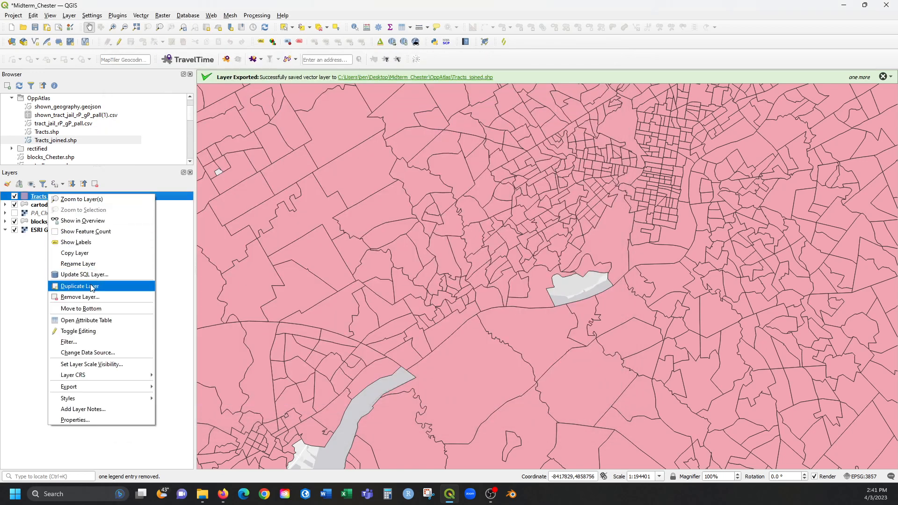
pyautogui.click(100, 321)
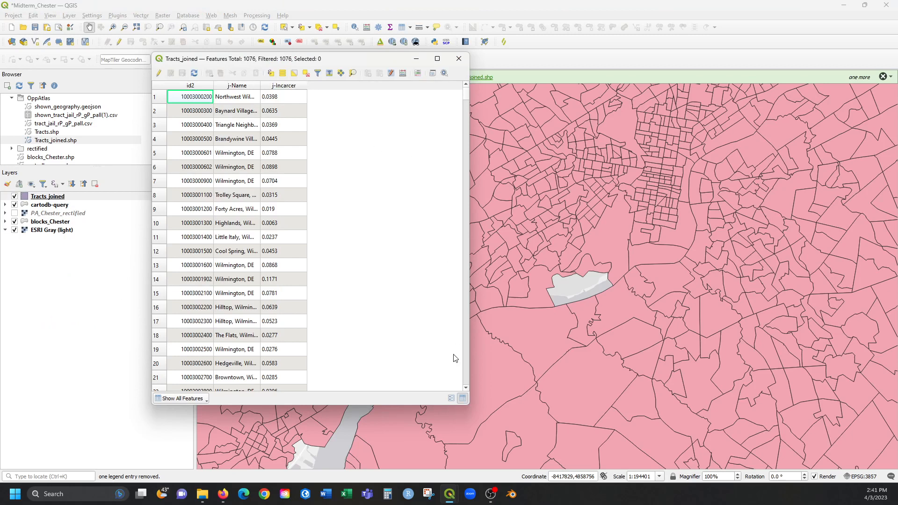
pyautogui.moveTo(469, 405); pyautogui.dragTo(509, 432)
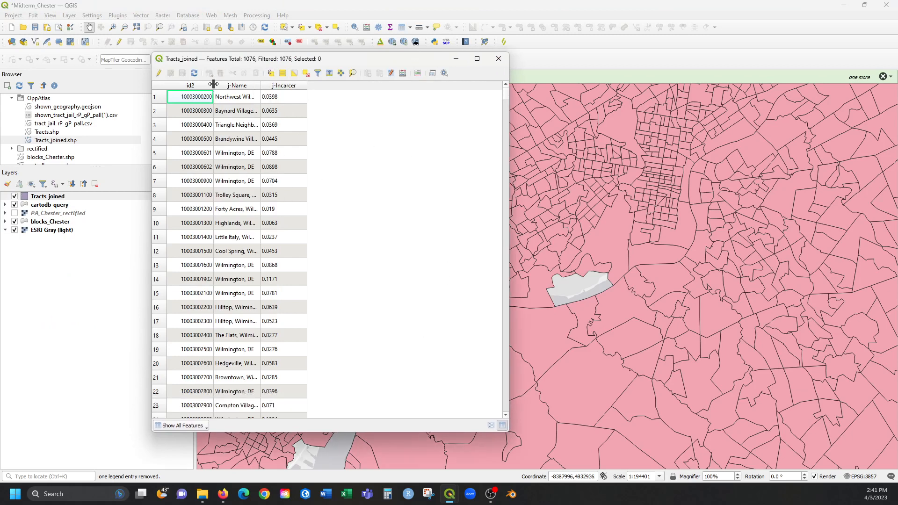
pyautogui.moveTo(213, 86); pyautogui.dragTo(390, 90)
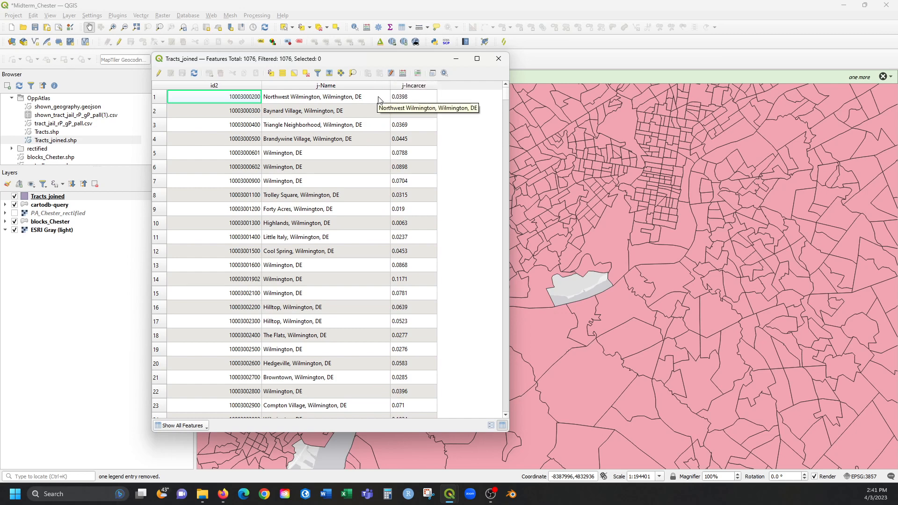
pyautogui.doubleClick(261, 85)
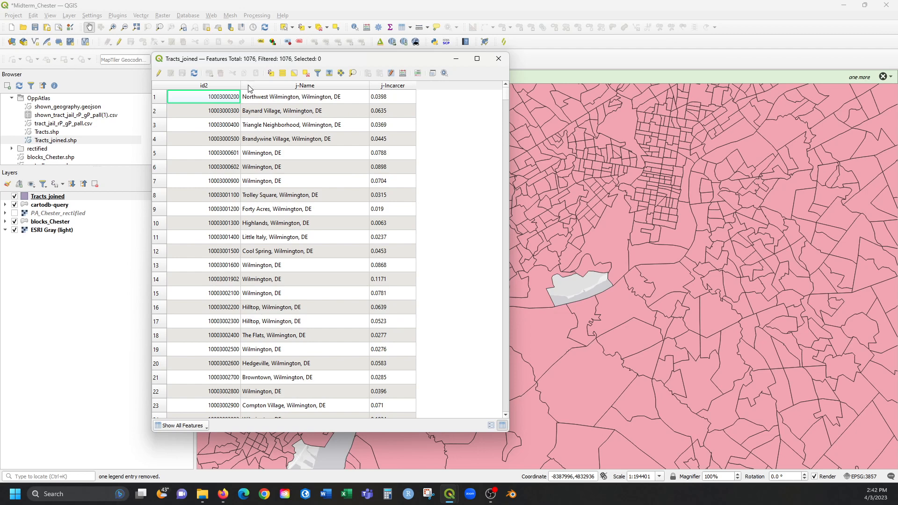
# Step: Sort the attribute table by j-Incarcer in descending order and widen that column and the table window
pyautogui.click(414, 86)
pyautogui.click(407, 88)
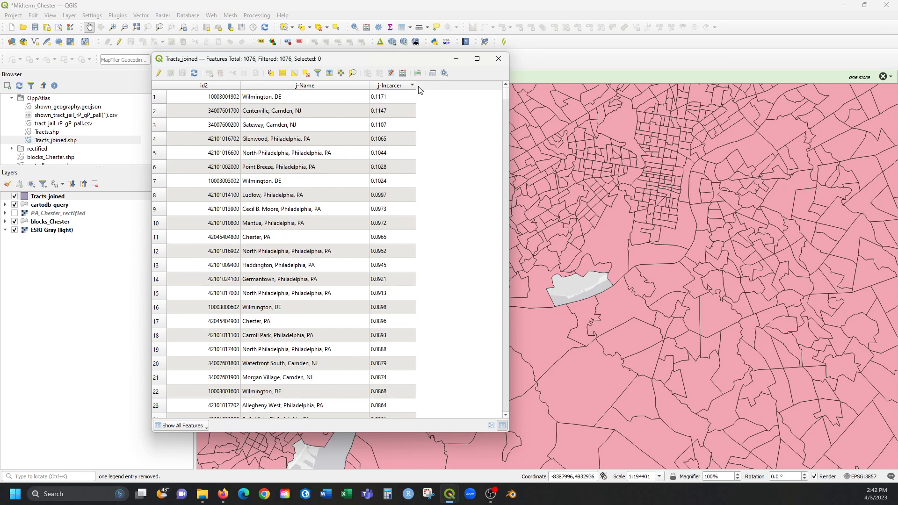
pyautogui.moveTo(415, 86); pyautogui.dragTo(468, 86)
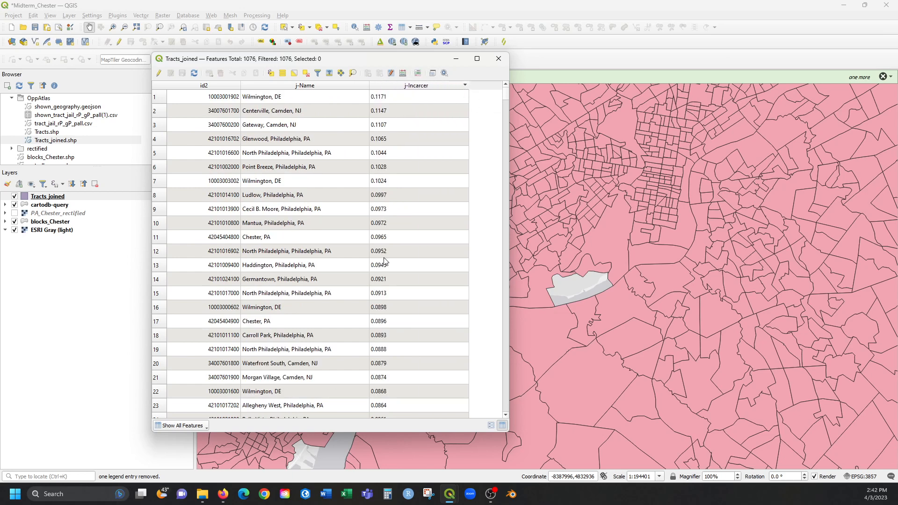
pyautogui.moveTo(506, 92)
pyautogui.mouseDown()
pyautogui.moveTo(502, 161)
pyautogui.moveTo(519, 419)
pyautogui.moveTo(506, 87)
pyautogui.mouseUp()
pyautogui.moveTo(509, 429); pyautogui.dragTo(530, 428)
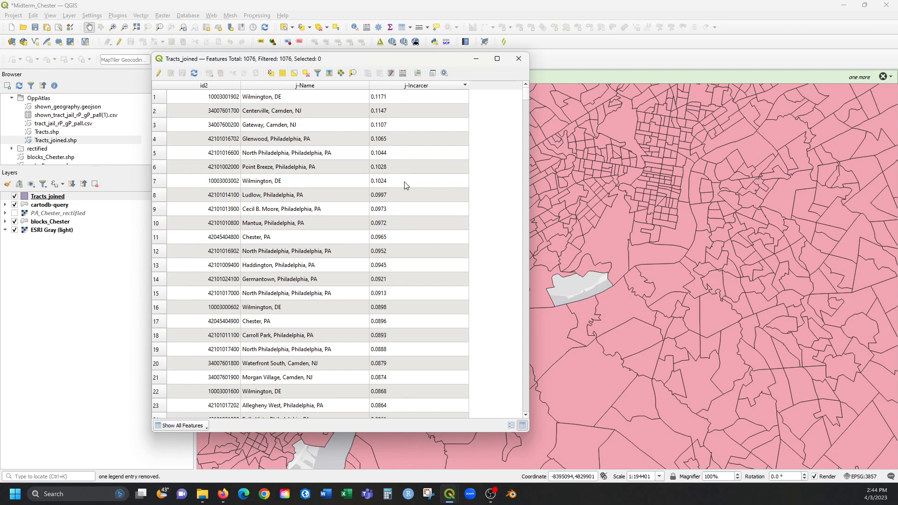
# Step: Enable editing on Tracts_joined and set up a new Decimal number (real) field named IncRate in the Field Calculator
pyautogui.click(159, 74)
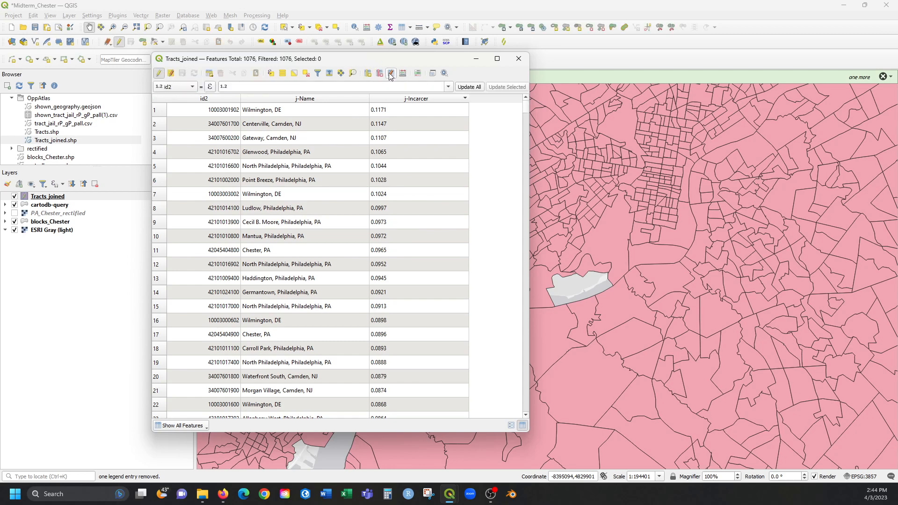
pyautogui.click(403, 73)
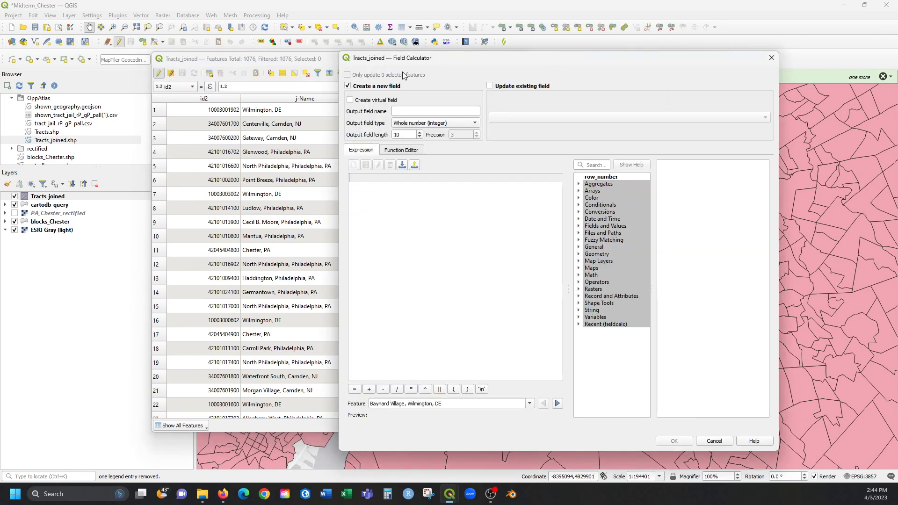
pyautogui.click(439, 112)
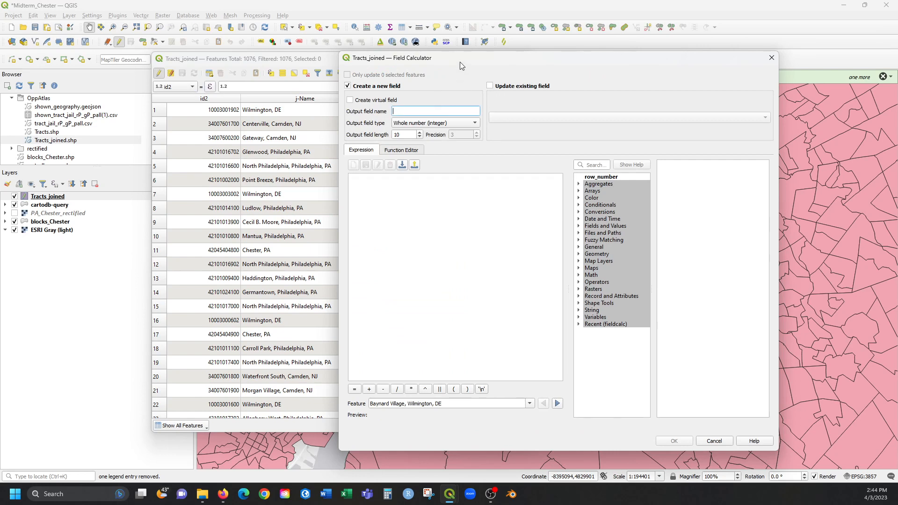
pyautogui.moveTo(460, 62); pyautogui.dragTo(611, 45)
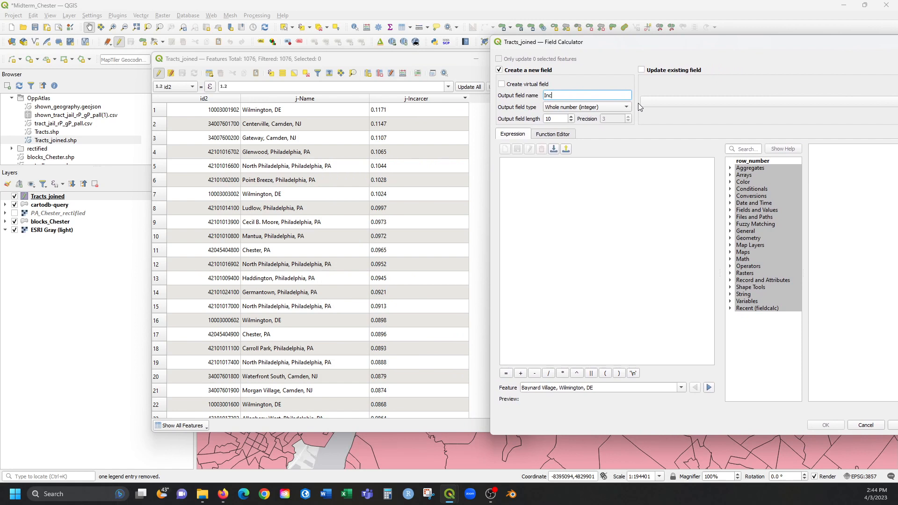
pyautogui.write('IncRate')
pyautogui.click(605, 108)
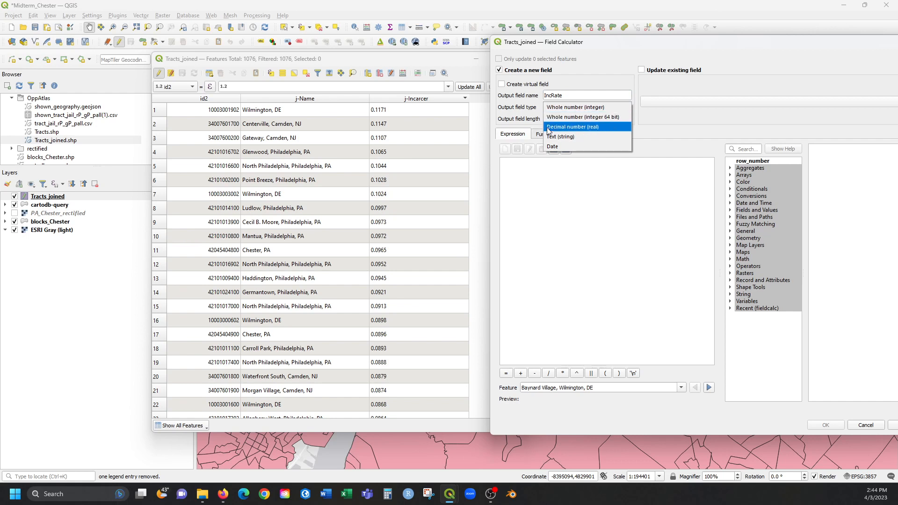
pyautogui.click(589, 126)
# Step: Set the IncRate field's output length to 20 and its precision to 4
pyautogui.doubleClick(542, 121)
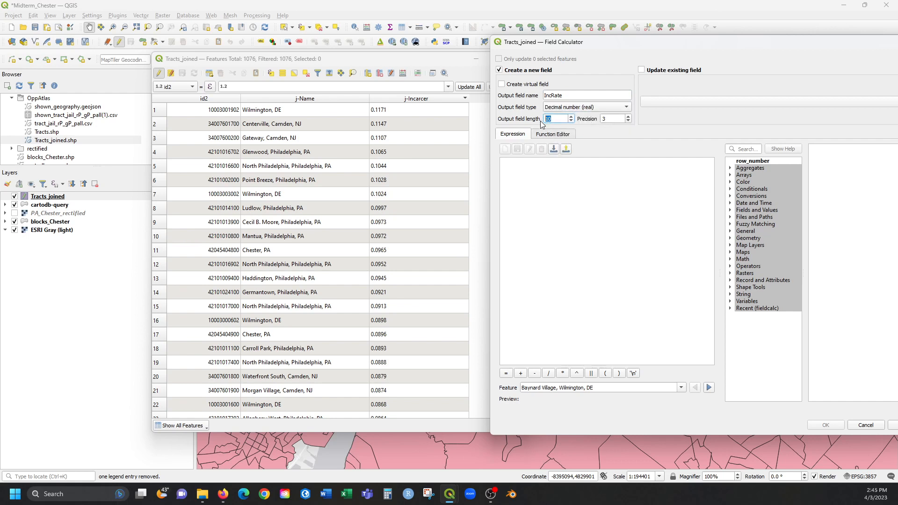
pyautogui.write('2')
pyautogui.press('Tab')
pyautogui.write('4')
# Step: Insert the to_real conversion function into the field calculation expression
pyautogui.click(571, 236)
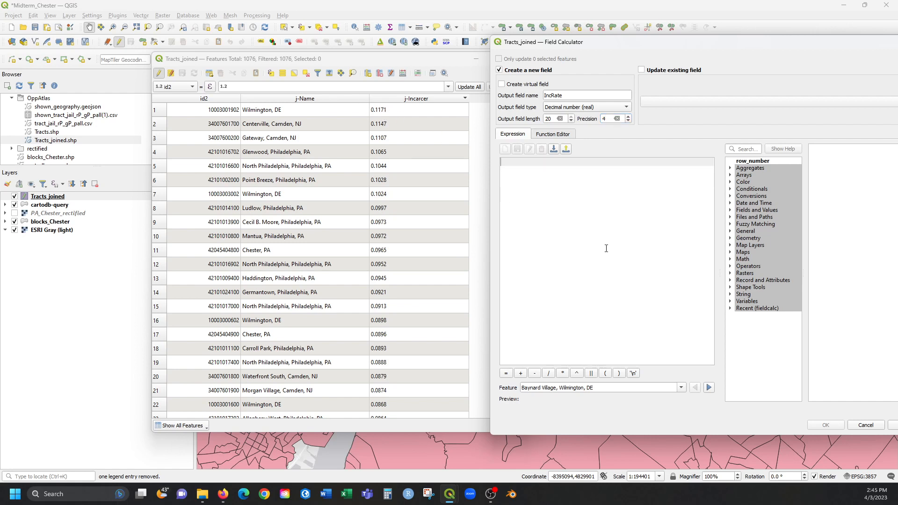
pyautogui.click(735, 196)
pyautogui.click(730, 196)
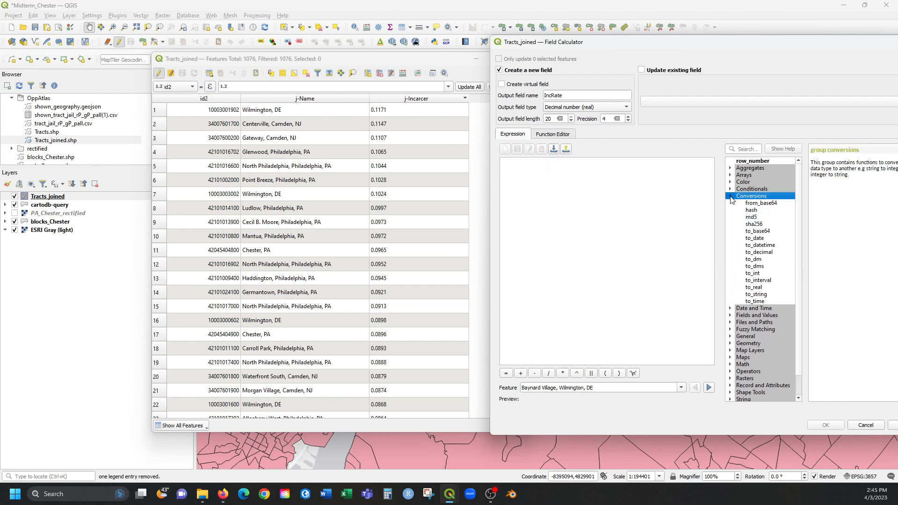
pyautogui.click(757, 287)
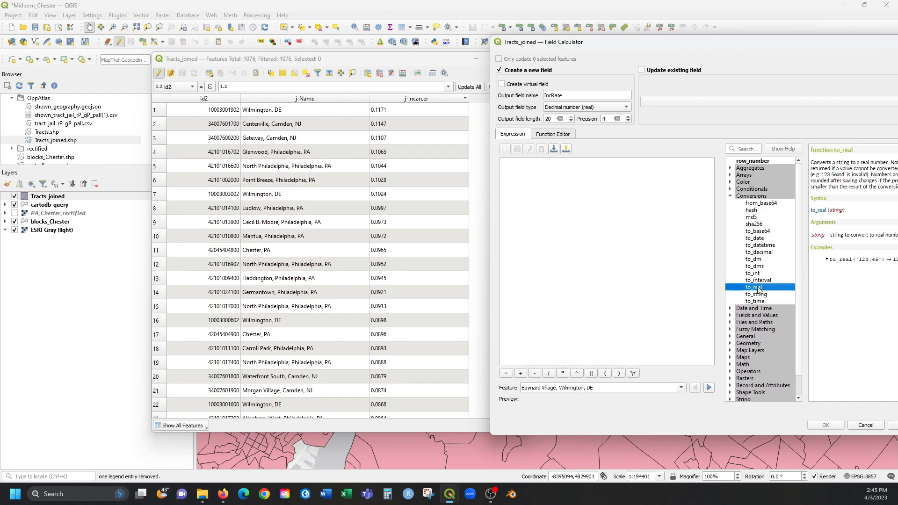
pyautogui.doubleClick(757, 287)
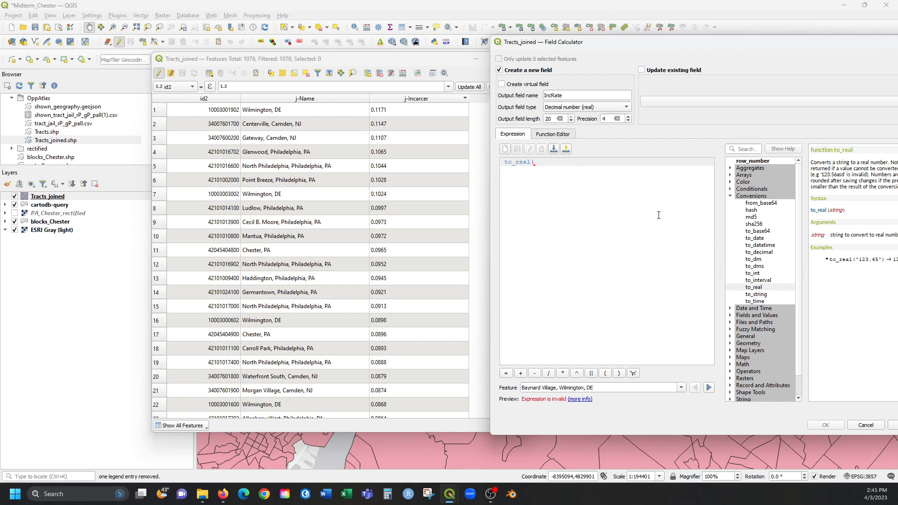
# Step: Complete the expression as to_real( "j-Incarcer" ) and run the calculation to create the IncRate field
pyautogui.click(730, 315)
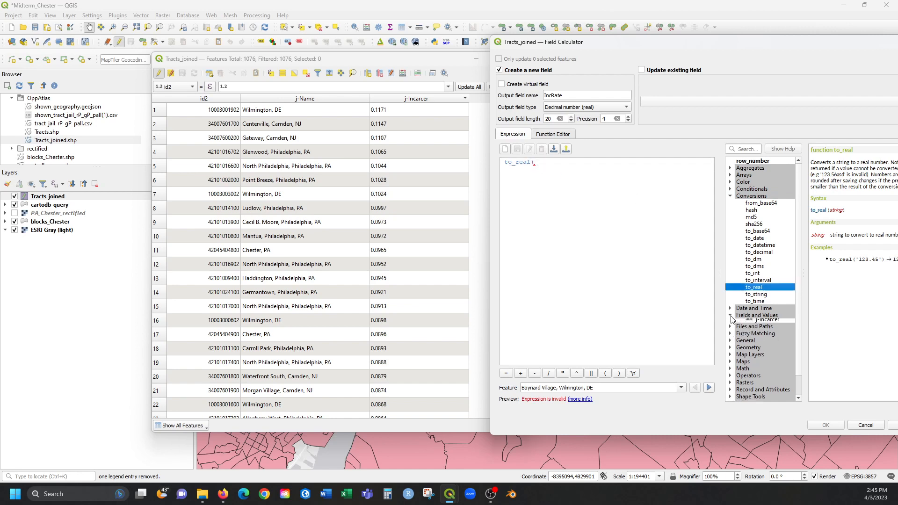
pyautogui.click(771, 347)
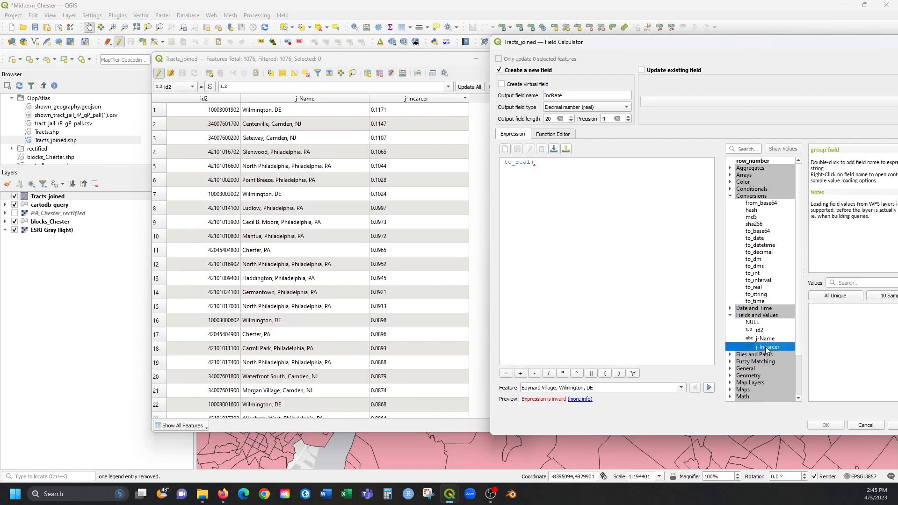
pyautogui.click(754, 340)
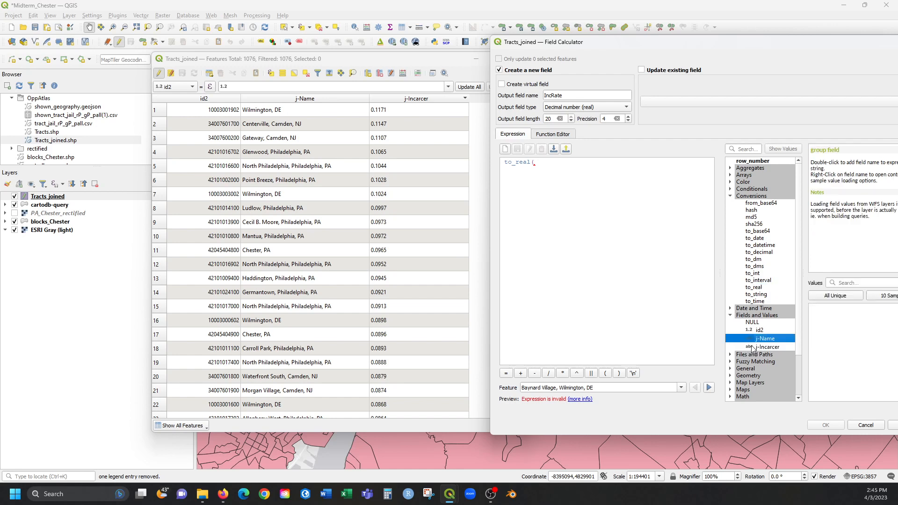
pyautogui.click(753, 349)
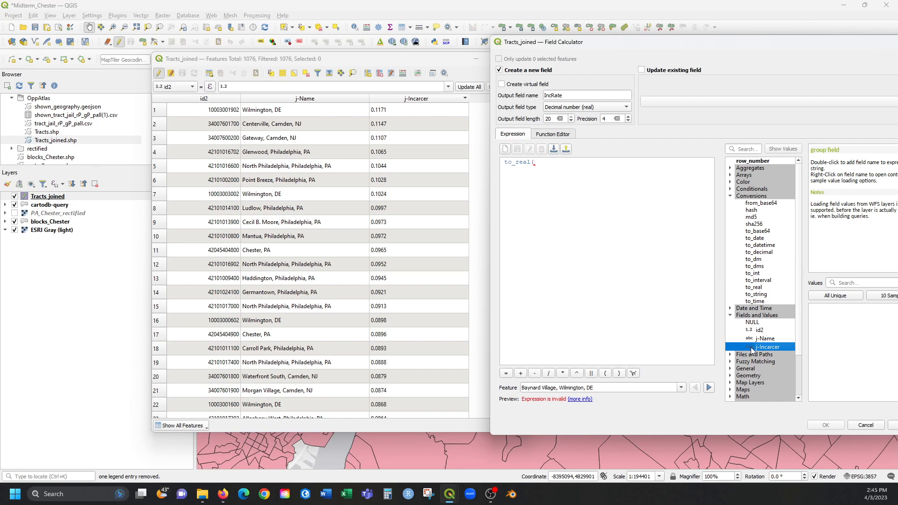
pyautogui.doubleClick(749, 349)
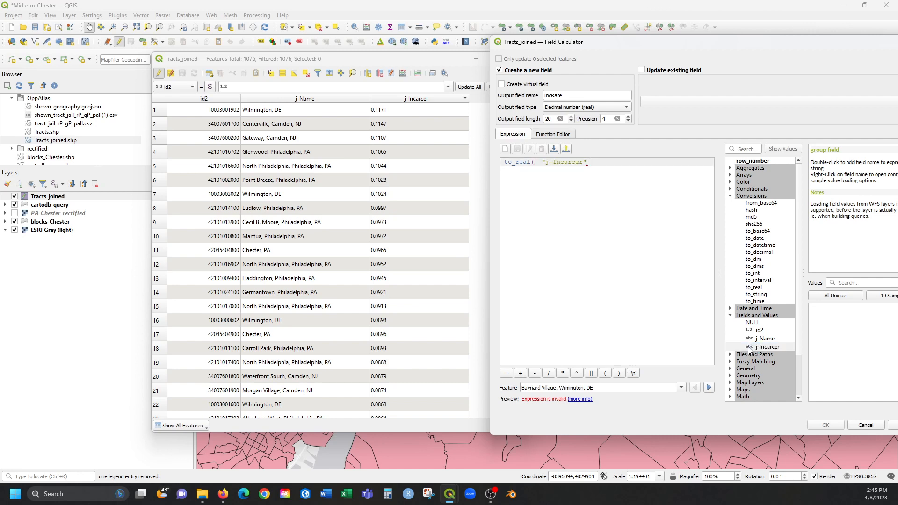
pyautogui.write(')')
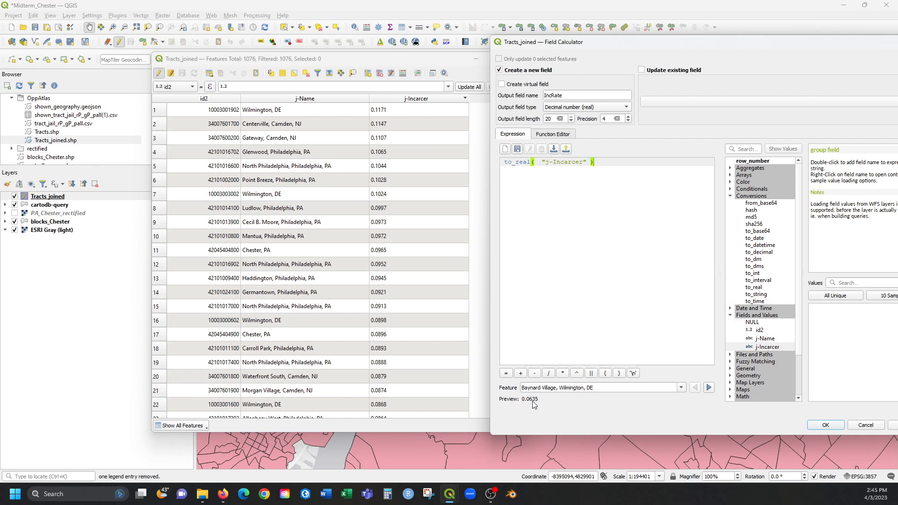
pyautogui.moveTo(701, 46); pyautogui.dragTo(673, 32)
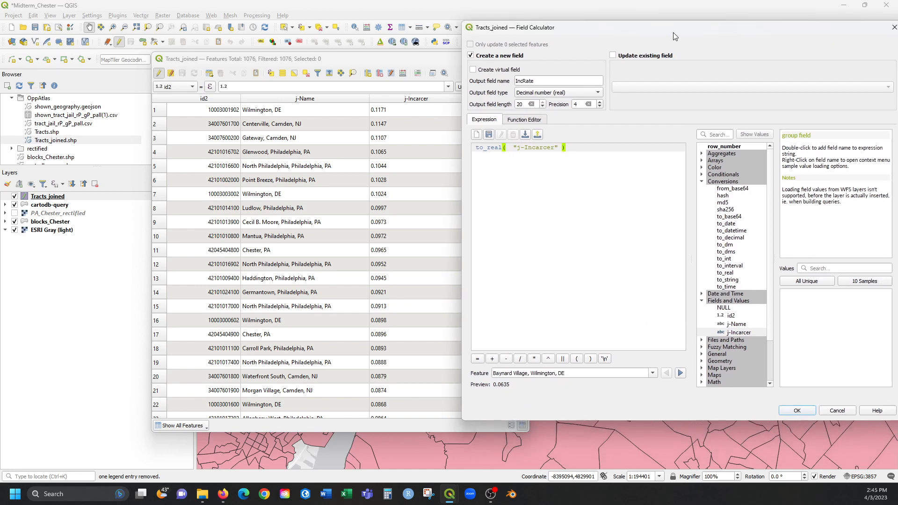
pyautogui.click(797, 411)
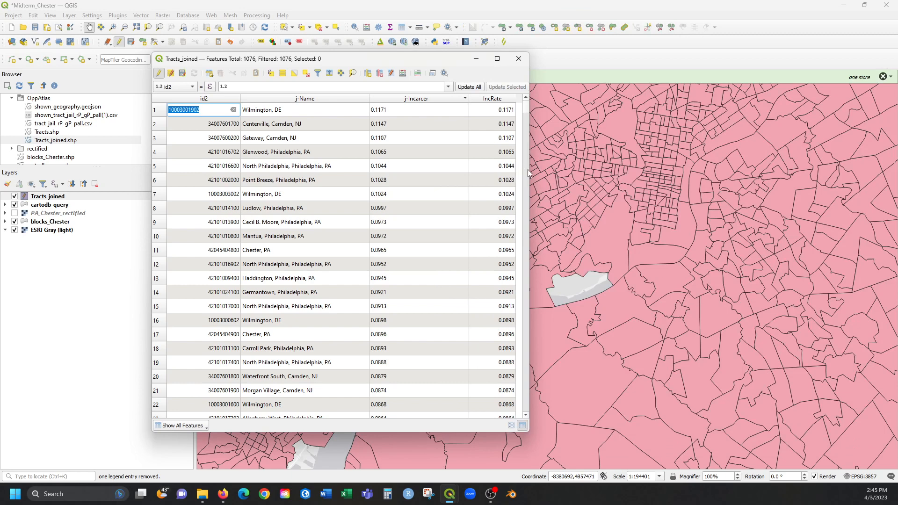
# Step: Widen the attribute table window and compare the IncRate values with the j-Incarcer column
pyautogui.scroll(-7, 528, 172)
pyautogui.moveTo(529, 172); pyautogui.dragTo(595, 172)
pyautogui.scroll(1, 549, 171)
pyautogui.scroll(7, 548, 171)
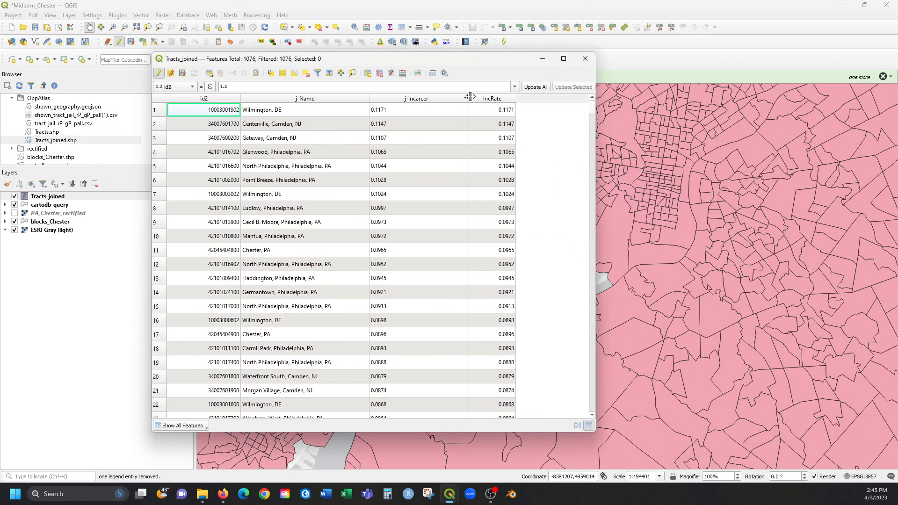
# Step: Narrow the j-Incarcer column and sort the attribute table by IncRate in descending order
pyautogui.moveTo(469, 99); pyautogui.dragTo(418, 103)
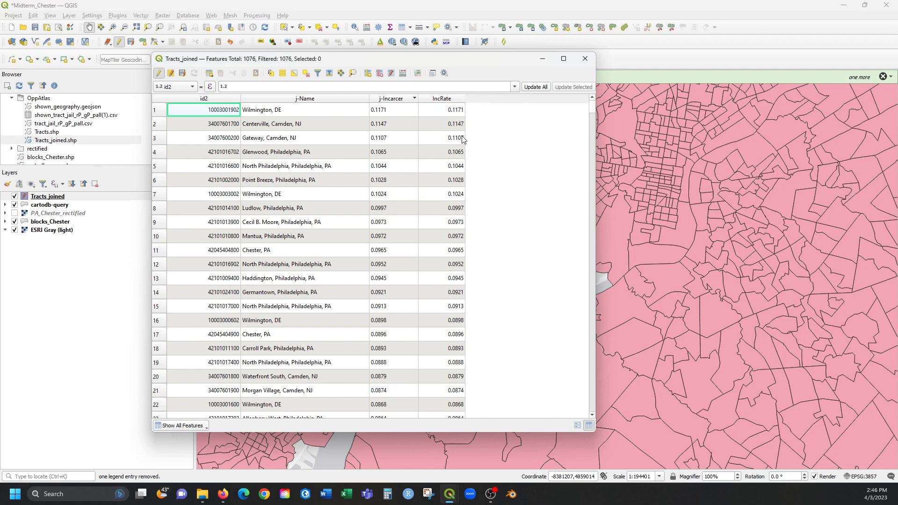
pyautogui.click(453, 99)
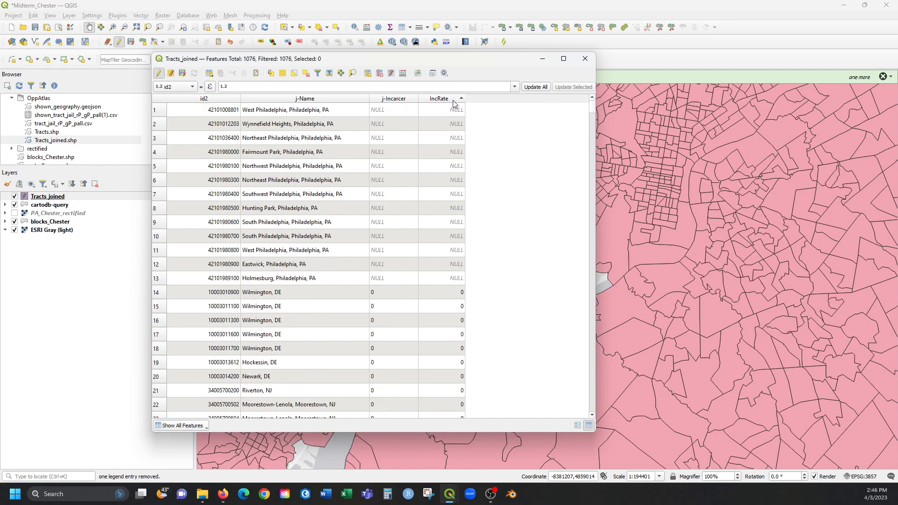
pyautogui.click(453, 101)
pyautogui.moveTo(592, 110)
pyautogui.mouseDown()
pyautogui.moveTo(596, 252)
pyautogui.moveTo(578, 393)
pyautogui.moveTo(588, 373)
pyautogui.moveTo(577, 310)
pyautogui.moveTo(575, 169)
pyautogui.moveTo(590, 104)
pyautogui.moveTo(600, 150)
pyautogui.moveTo(595, 105)
pyautogui.mouseUp()
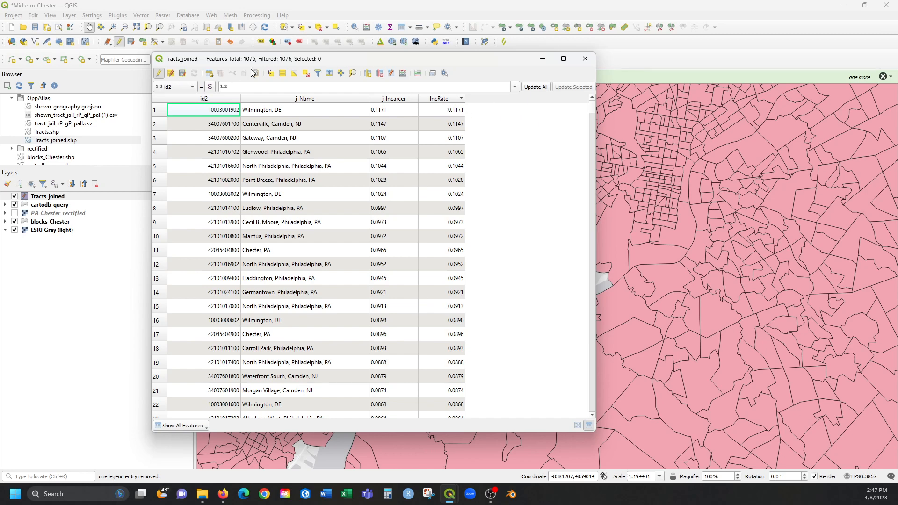
# Step: Define a new decimal number (real) field named IncPer10k with length 20 and precision 2 in the Field Calculator
pyautogui.click(402, 73)
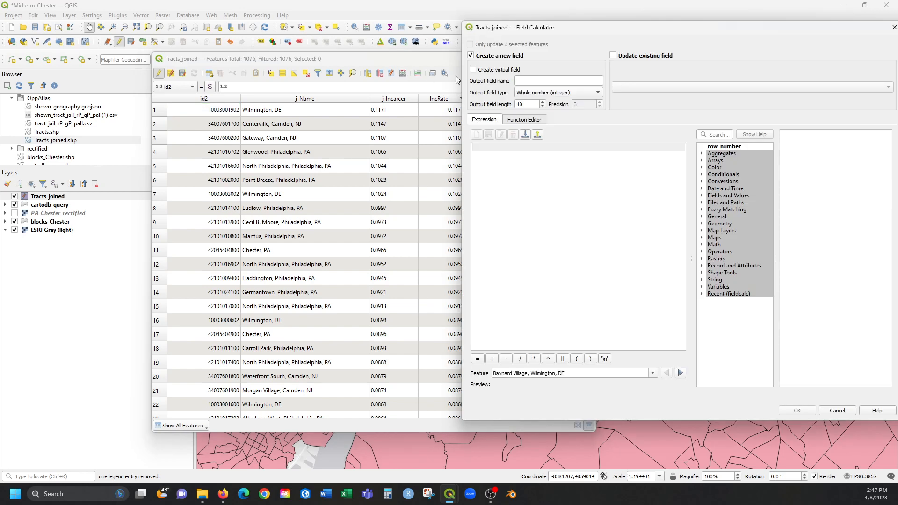
pyautogui.click(594, 79)
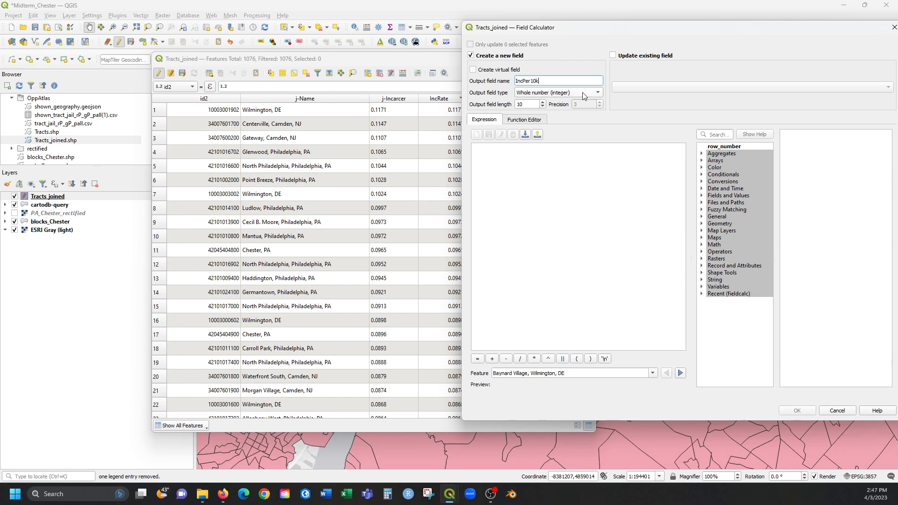
pyautogui.click(582, 92)
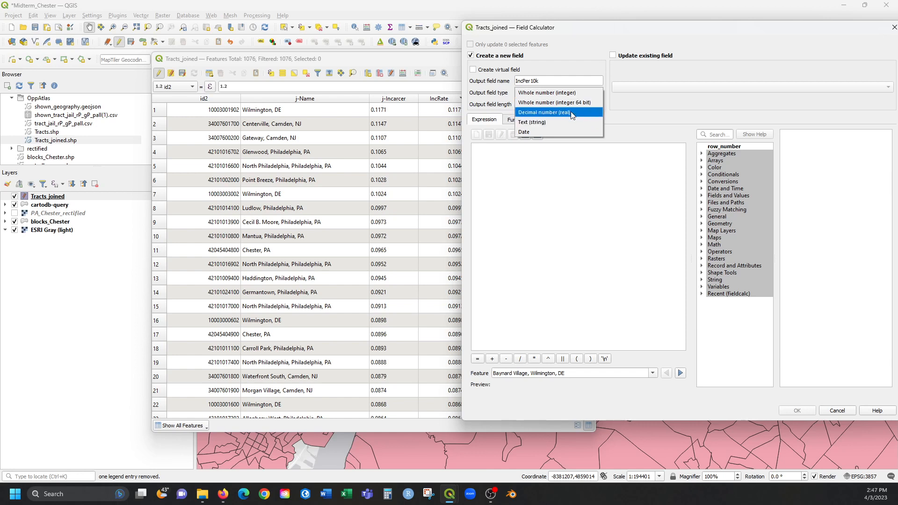
pyautogui.click(571, 112)
pyautogui.click(539, 102)
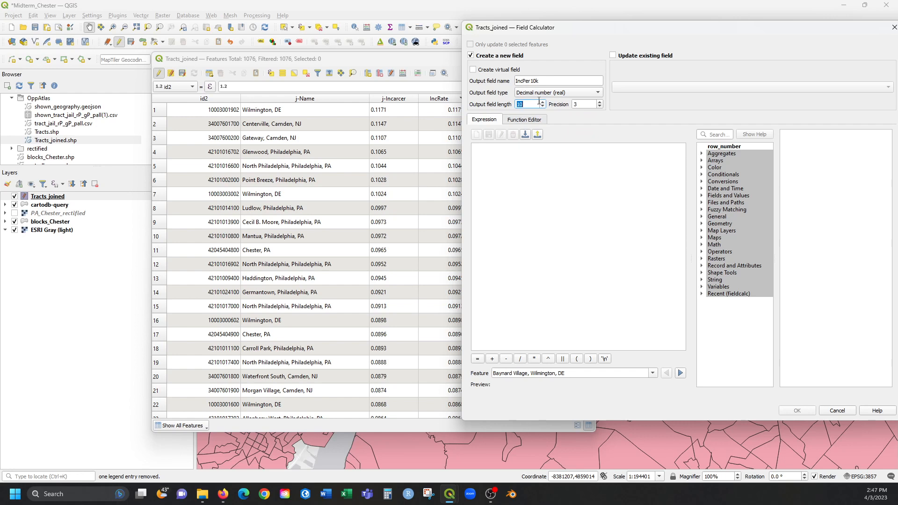
pyautogui.write('20')
pyautogui.moveTo(568, 30)
pyautogui.mouseDown()
pyautogui.moveTo(826, 9)
pyautogui.moveTo(584, 33)
pyautogui.mouseUp()
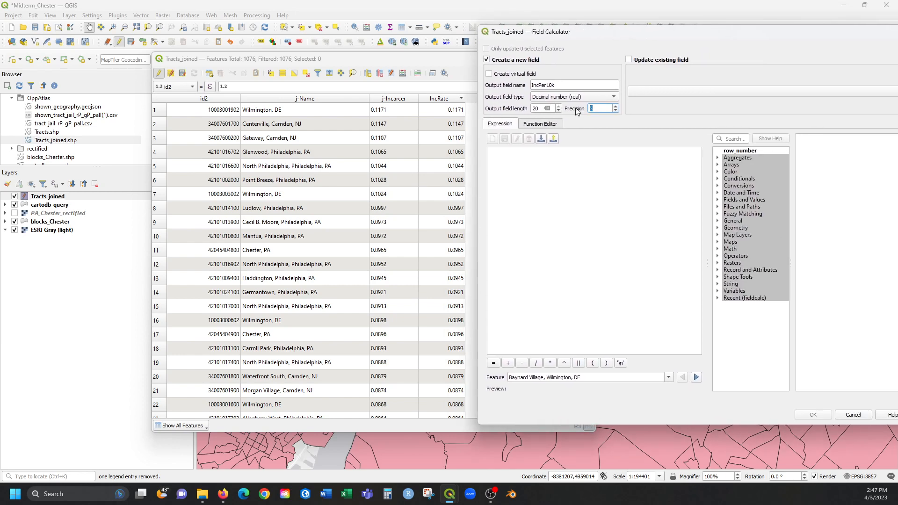
# Step: Build the expression "IncRate" *10000 and run the calculation to fill the IncPer10k field
pyautogui.click(583, 173)
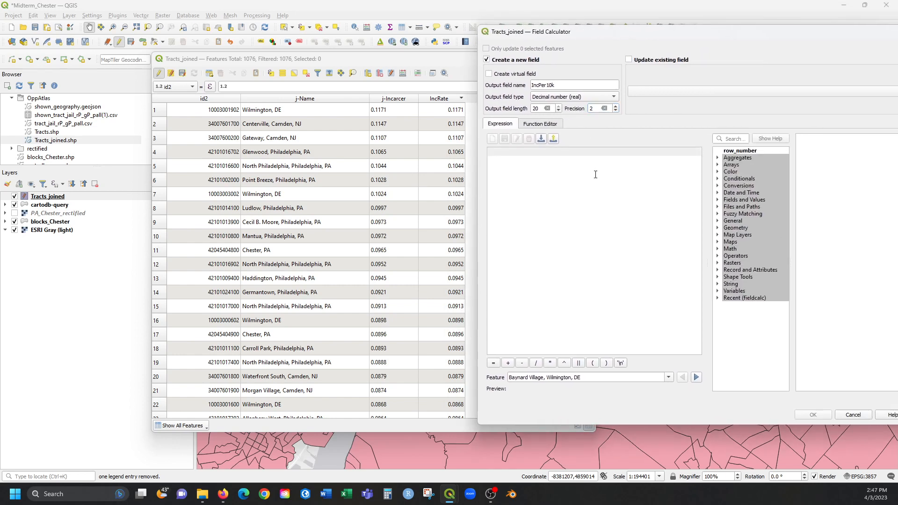
pyautogui.click(718, 200)
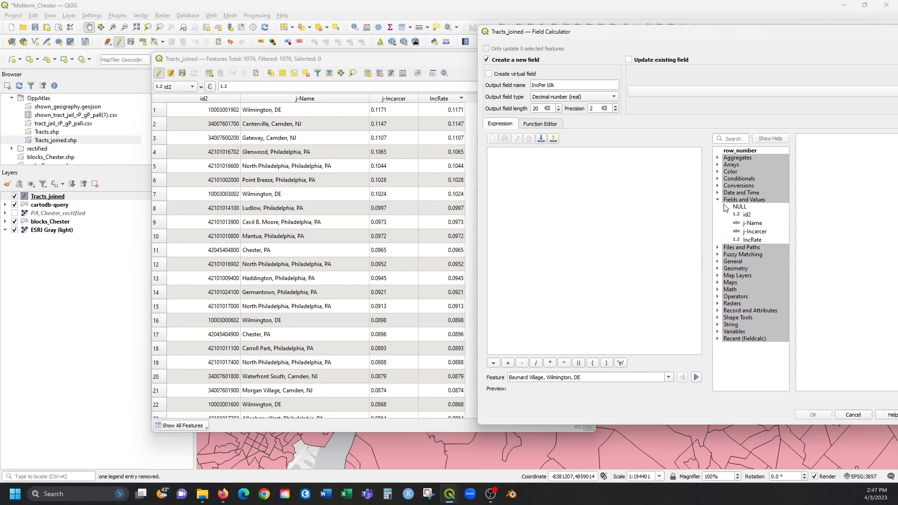
pyautogui.doubleClick(752, 240)
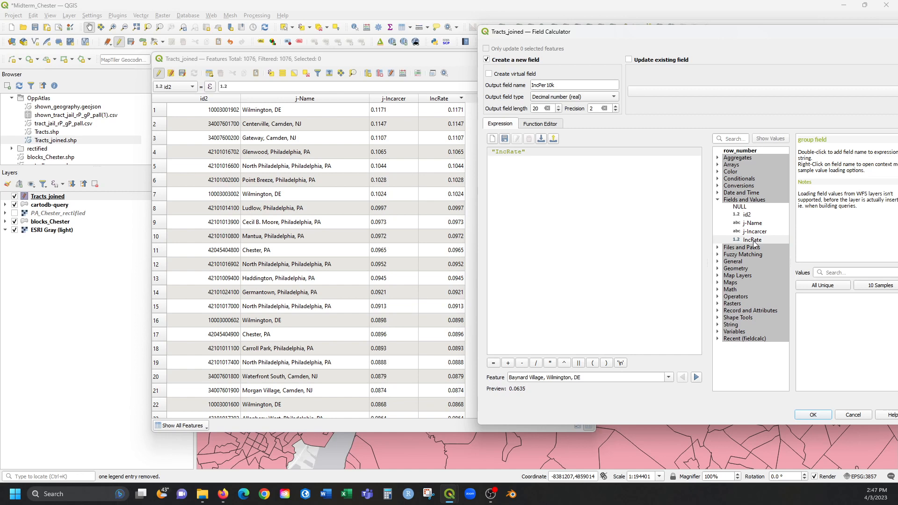
pyautogui.click(753, 240)
pyautogui.click(750, 215)
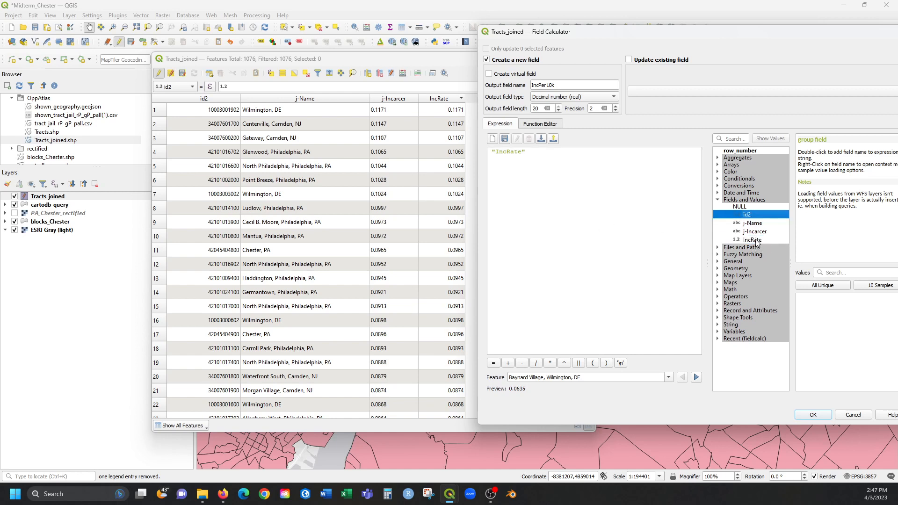
pyautogui.click(741, 232)
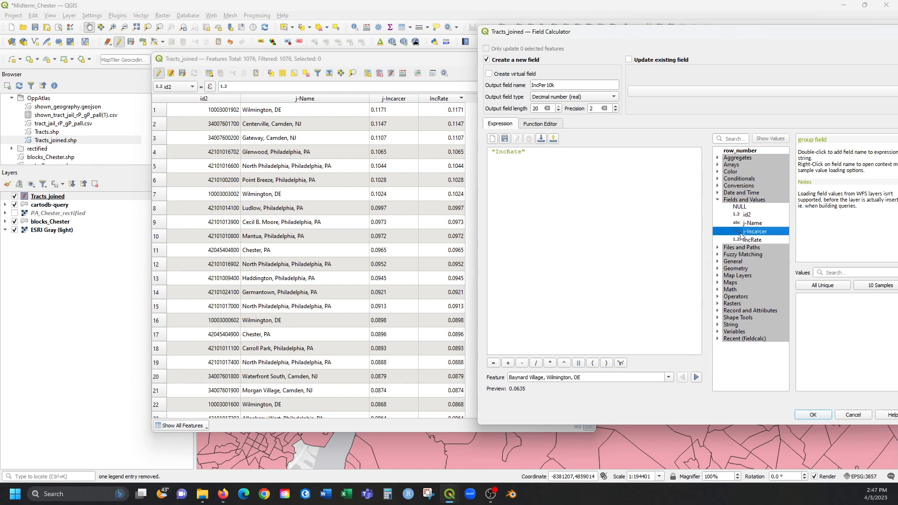
pyautogui.click(619, 206)
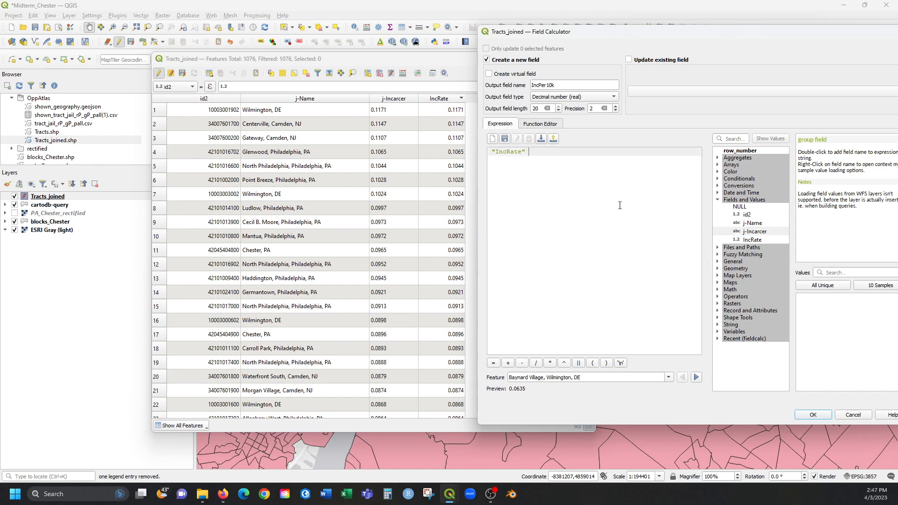
pyautogui.write('*10000')
pyautogui.moveTo(621, 28); pyautogui.dragTo(593, 16)
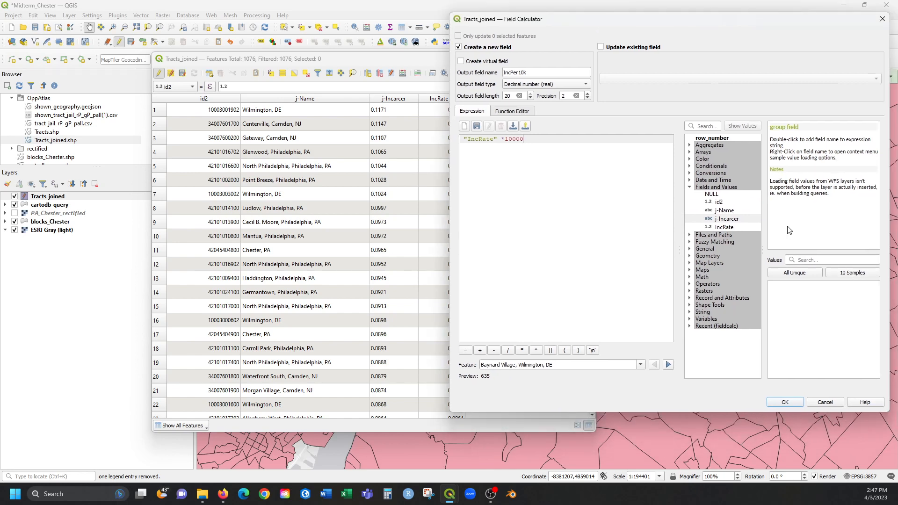
pyautogui.click(785, 403)
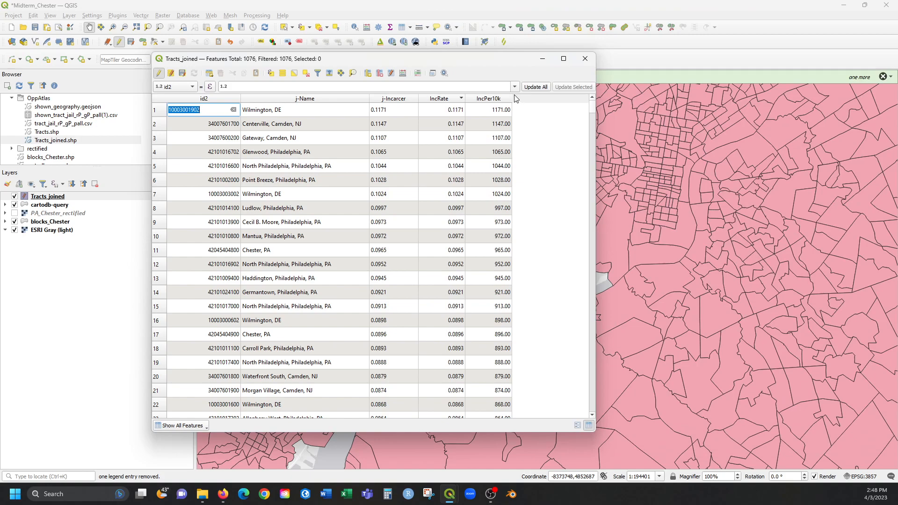
# Step: Save the edits to Tracts_joined, end the editing session and close its attribute table
pyautogui.moveTo(593, 107); pyautogui.dragTo(594, 81)
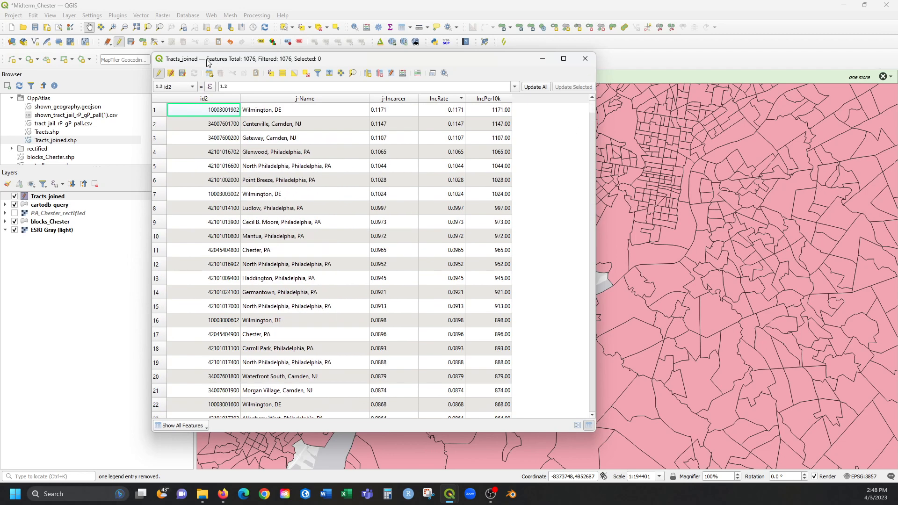
pyautogui.click(183, 75)
pyautogui.click(159, 73)
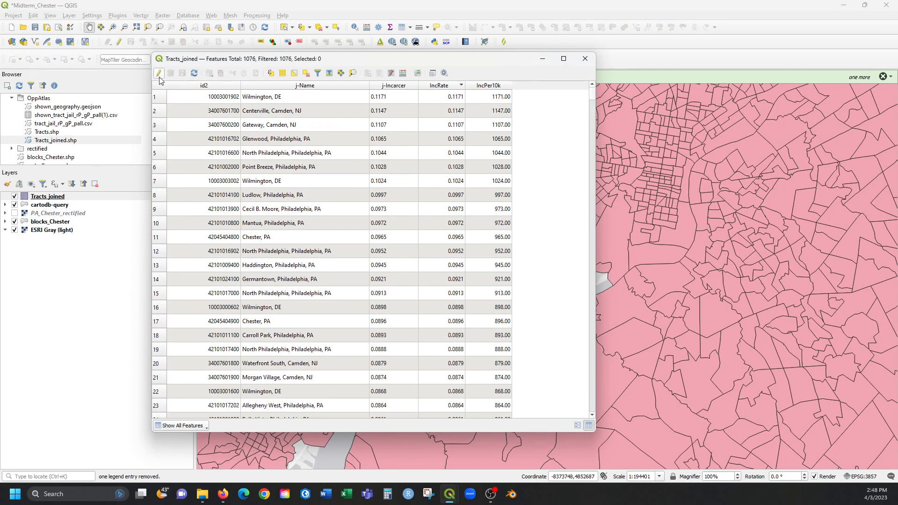
pyautogui.click(592, 62)
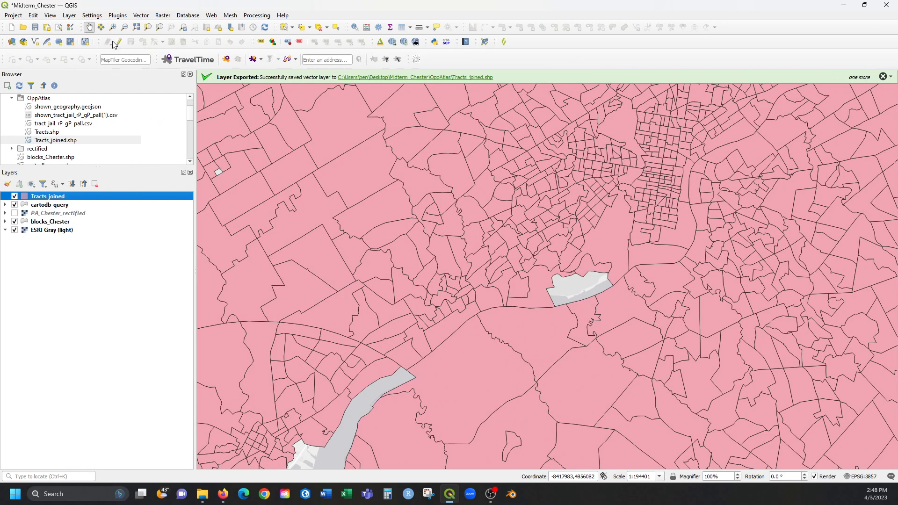
# Step: Hide the cartodb-query and blocks_Chester layers, keeping Tracts_joined visible over the ESRI Gray basemap
pyautogui.click(65, 208)
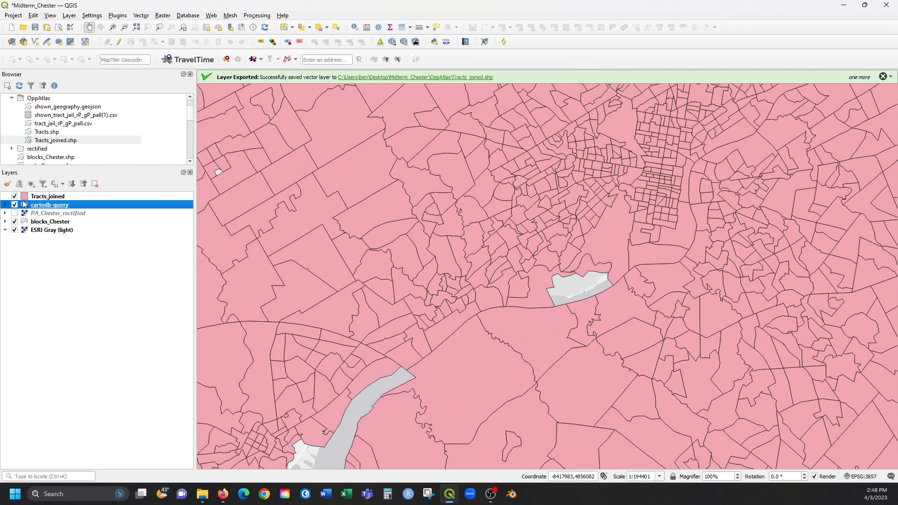
pyautogui.click(15, 196)
pyautogui.click(15, 197)
pyautogui.click(15, 197)
pyautogui.click(15, 205)
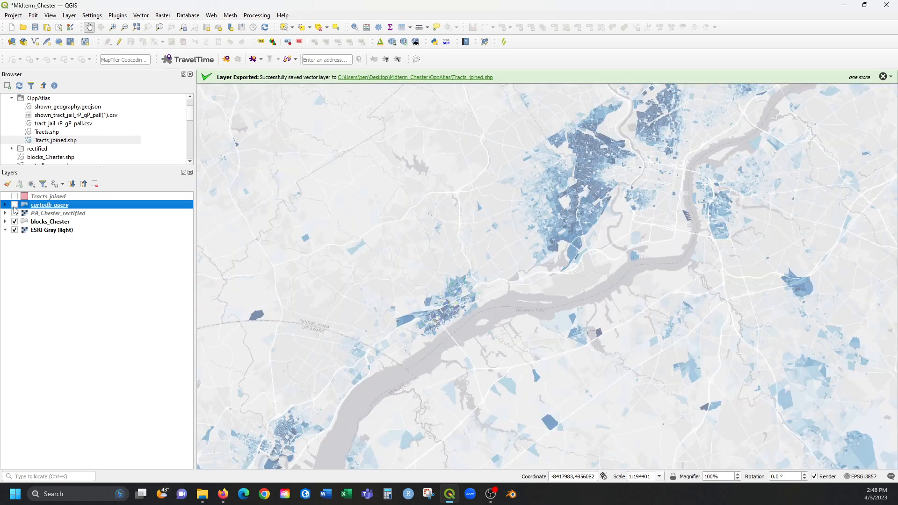
pyautogui.click(15, 222)
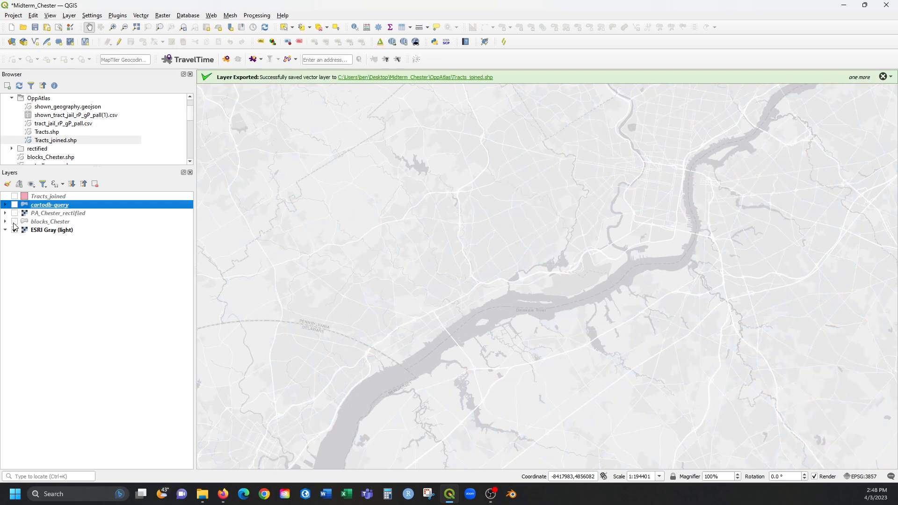
pyautogui.click(14, 197)
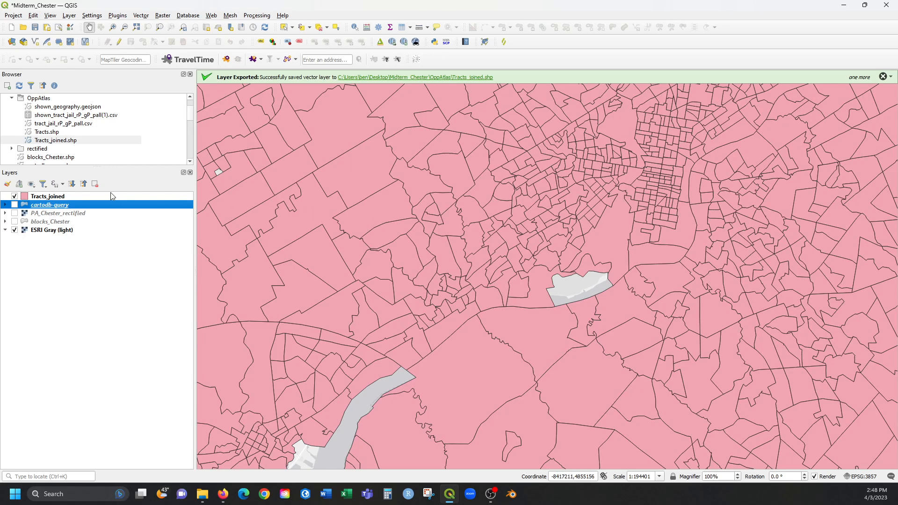
# Step: Symbolize Tracts_joined with Graduated colors on IncPer10k, classified into 5 Equal Count (Quantile) classes, and apply the style
pyautogui.click(75, 199)
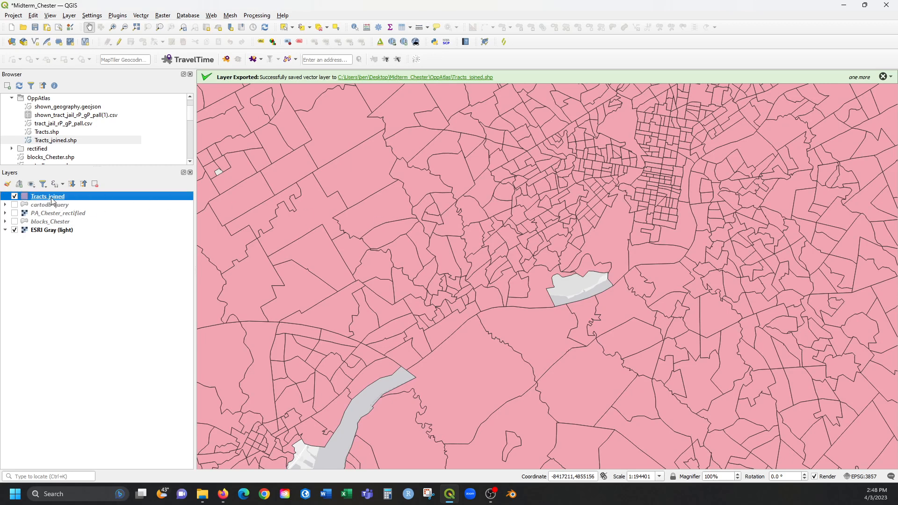
pyautogui.doubleClick(53, 200)
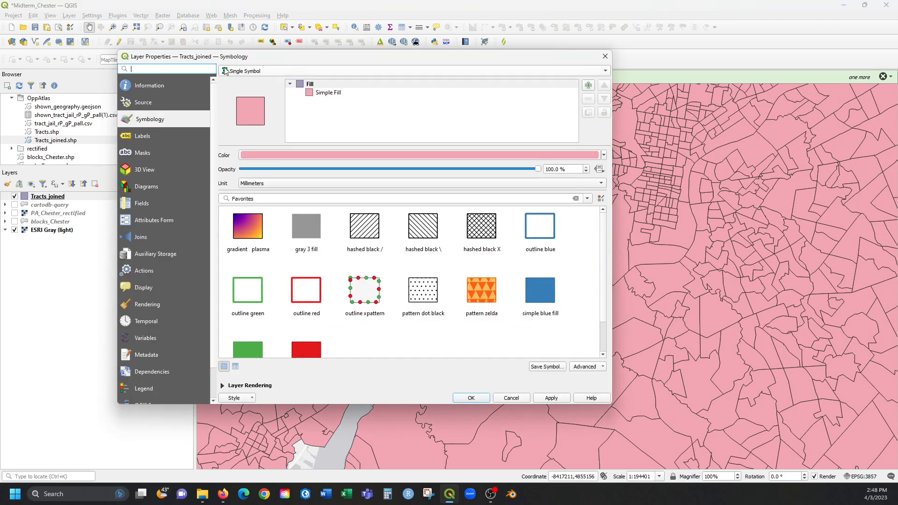
pyautogui.click(259, 74)
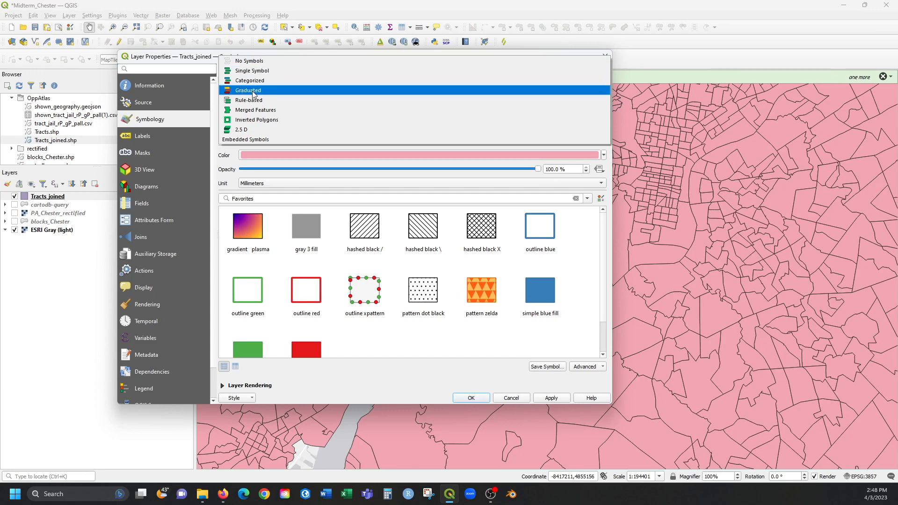
pyautogui.click(253, 91)
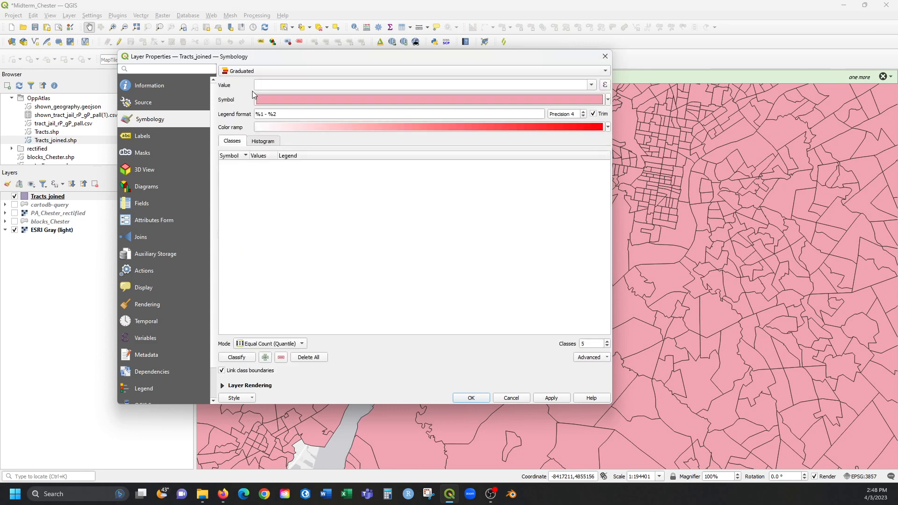
pyautogui.click(591, 85)
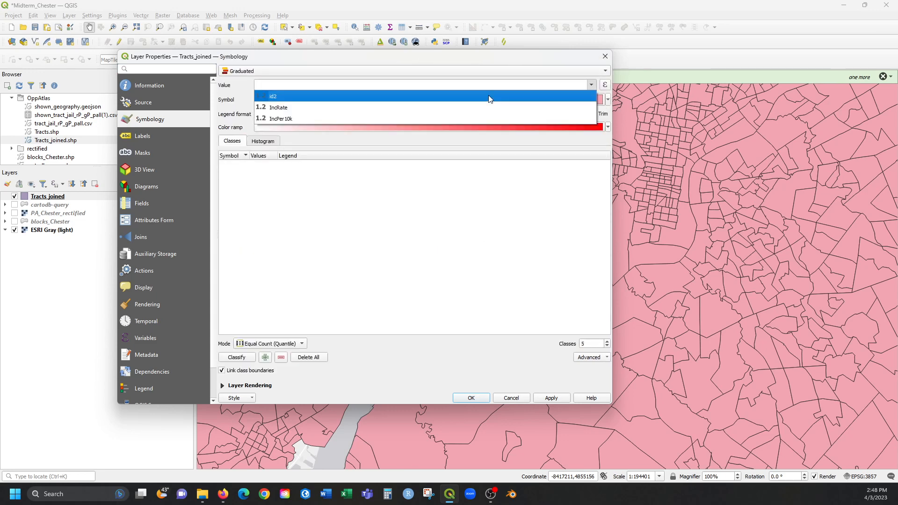
pyautogui.click(284, 118)
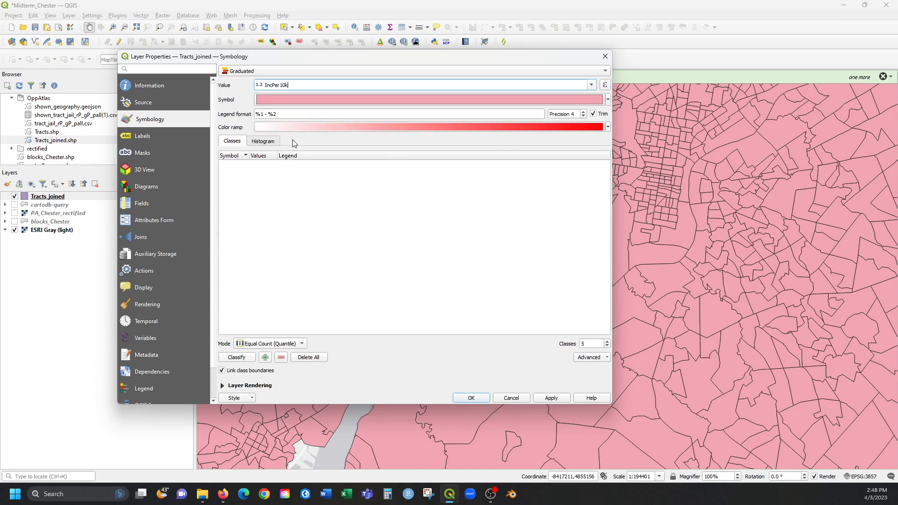
pyautogui.click(237, 358)
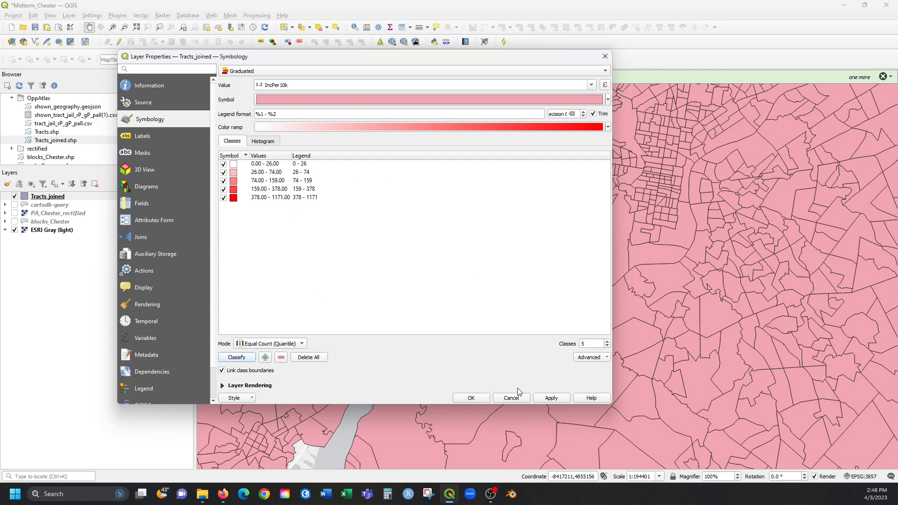
pyautogui.click(551, 398)
# Step: Move the properties dialog off the map area and raise the number of IncPer10k classes to 8
pyautogui.moveTo(503, 63); pyautogui.dragTo(83, 79)
pyautogui.moveTo(203, 63); pyautogui.dragTo(418, 59)
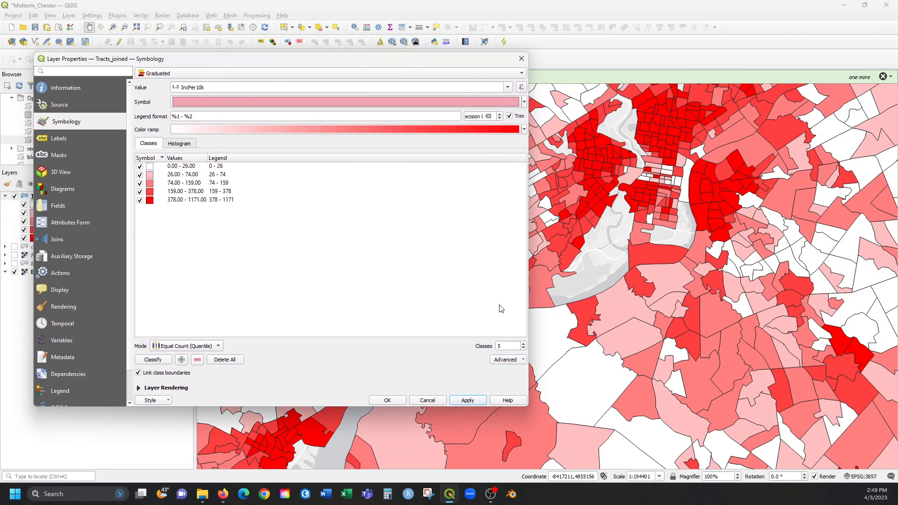
pyautogui.click(524, 344)
pyautogui.click(524, 343)
pyautogui.click(524, 344)
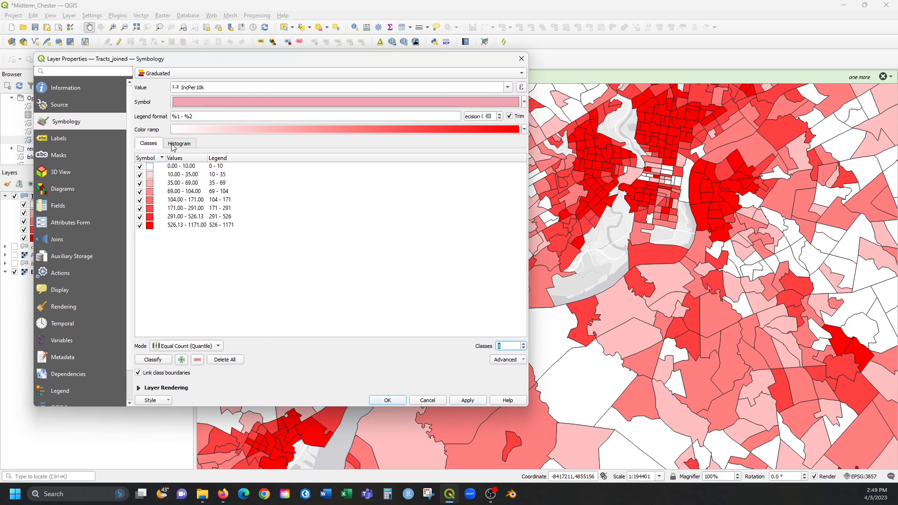
pyautogui.click(146, 361)
# Step: Load the IncPer10k histogram and examine how the class breaks divide the values
pyautogui.click(190, 144)
pyautogui.click(185, 162)
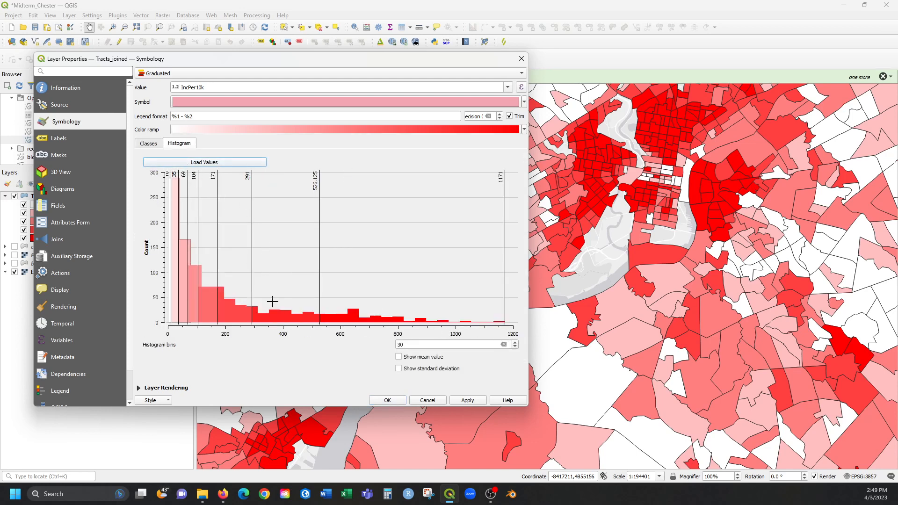
pyautogui.click(149, 143)
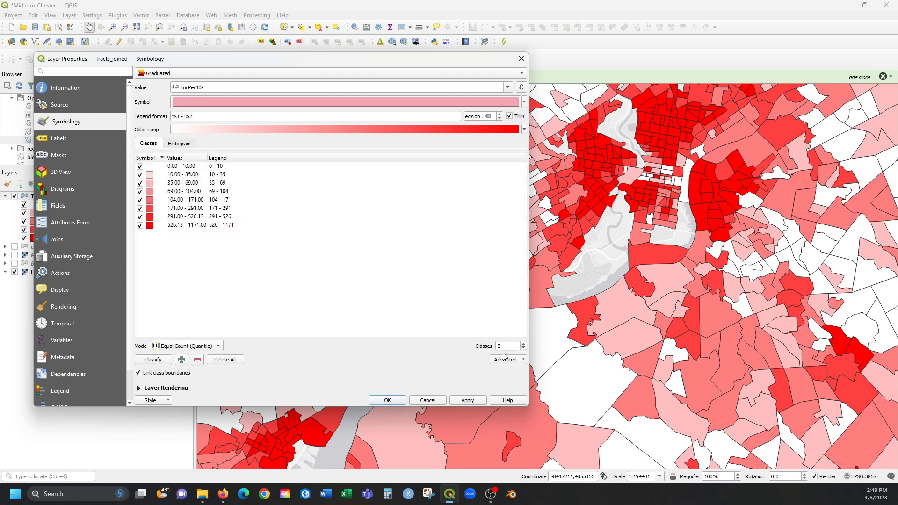
# Step: Increase the number of IncPer10k classes to 10
pyautogui.click(524, 344)
pyautogui.click(524, 343)
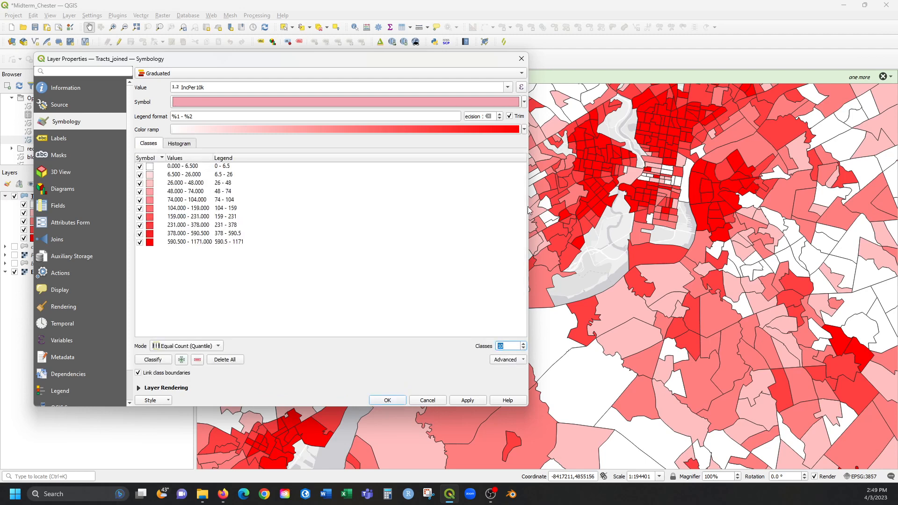
# Step: Change the IncPer10k color ramp of Tracts_joined to Viridis and apply the style to the map
pyautogui.click(524, 130)
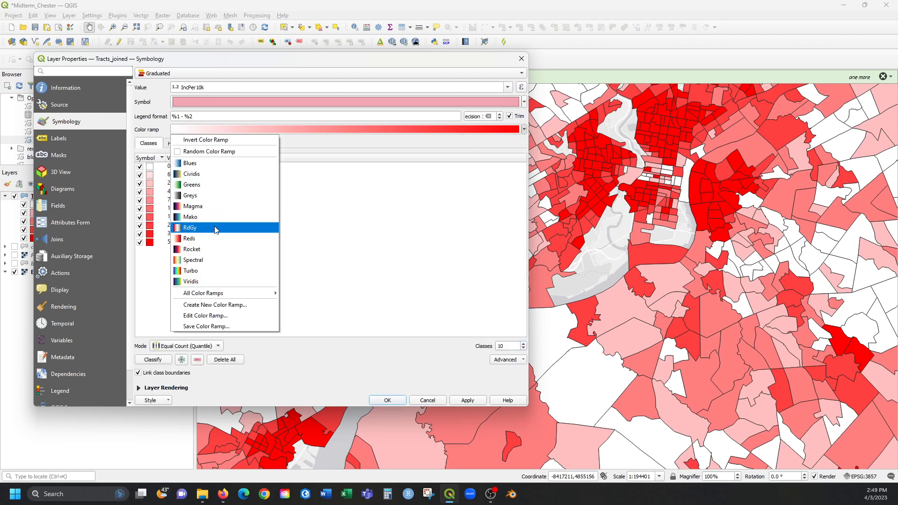
pyautogui.click(213, 282)
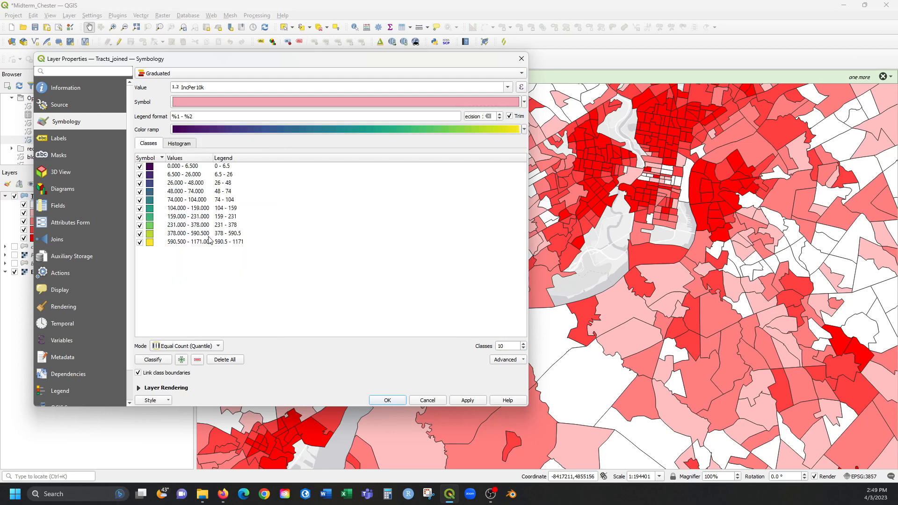
pyautogui.click(481, 401)
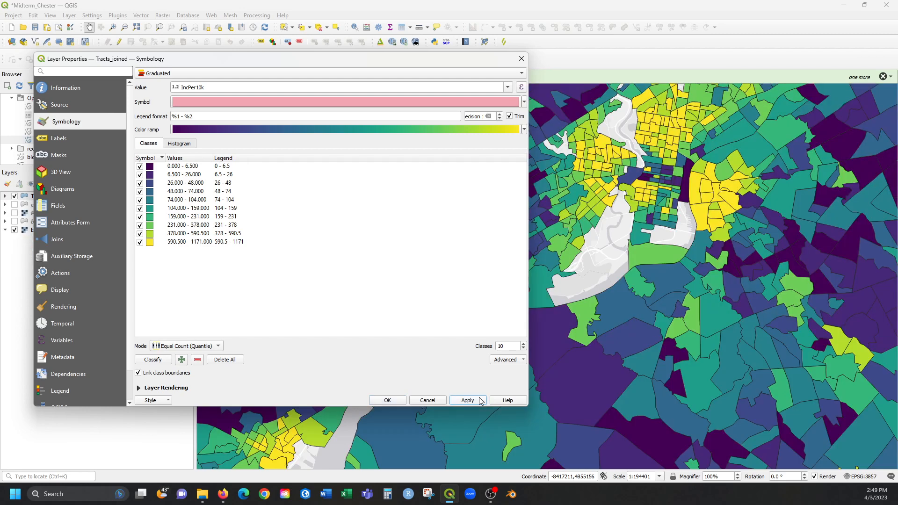
# Step: Reclassify IncPer10k with the Equal Interval mode, apply it, and examine its class breaks on the histogram
pyautogui.moveTo(442, 60); pyautogui.dragTo(503, 67)
pyautogui.click(243, 175)
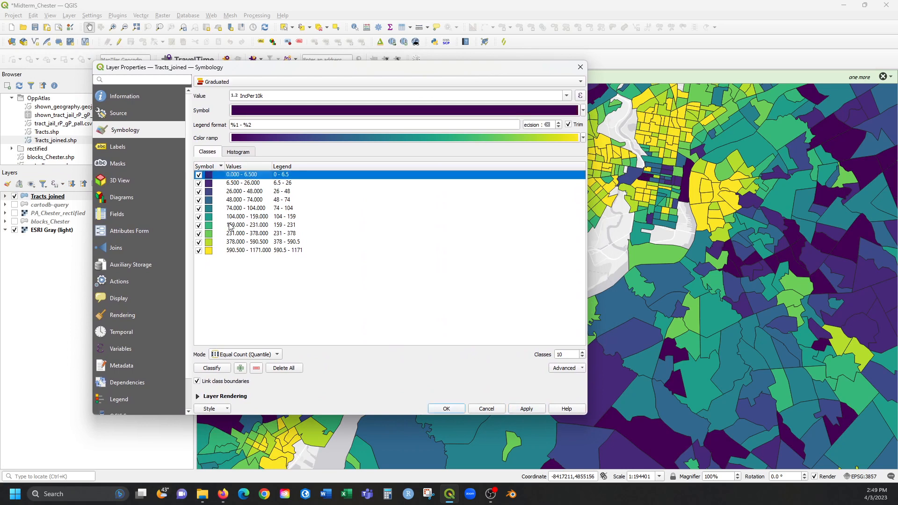
pyautogui.click(270, 355)
pyautogui.click(270, 365)
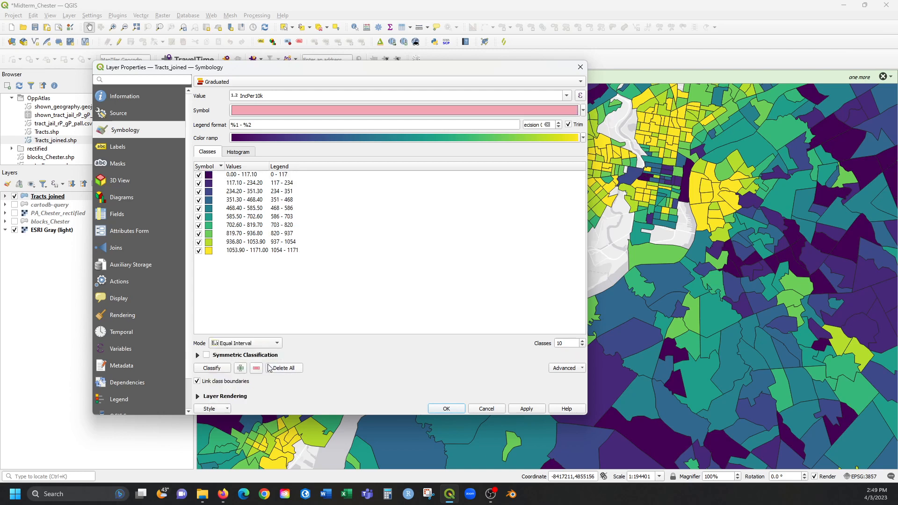
pyautogui.click(527, 409)
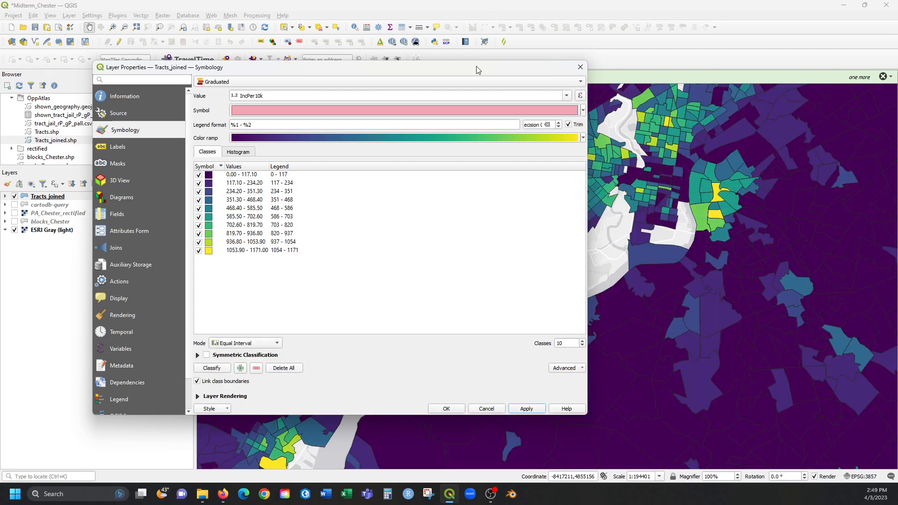
pyautogui.moveTo(476, 68); pyautogui.dragTo(393, 73)
pyautogui.click(152, 148)
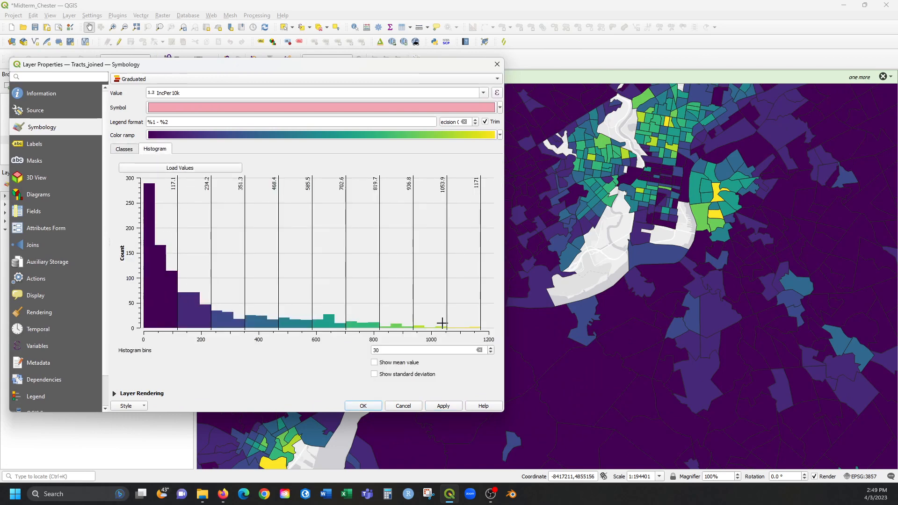
# Step: Switch the IncPer10k classification from Equal Interval back to Equal Count (Quantile) and apply it
pyautogui.click(124, 148)
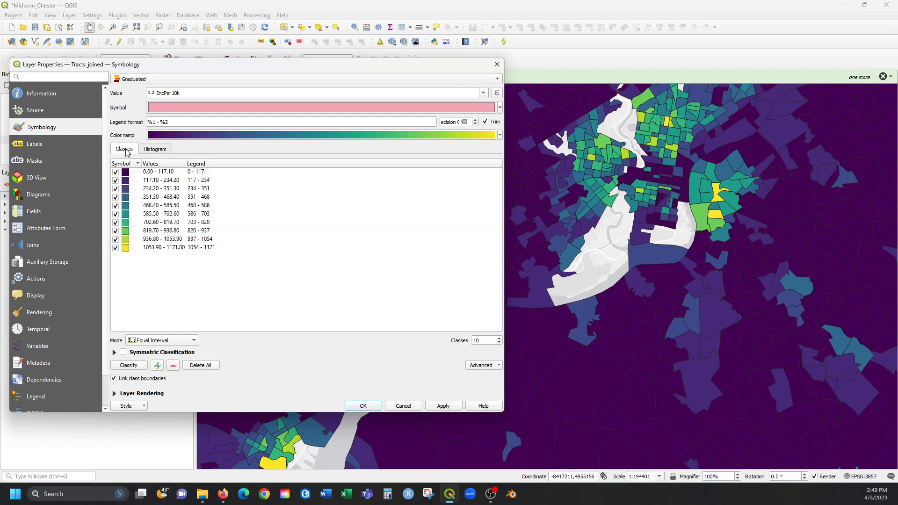
pyautogui.click(191, 340)
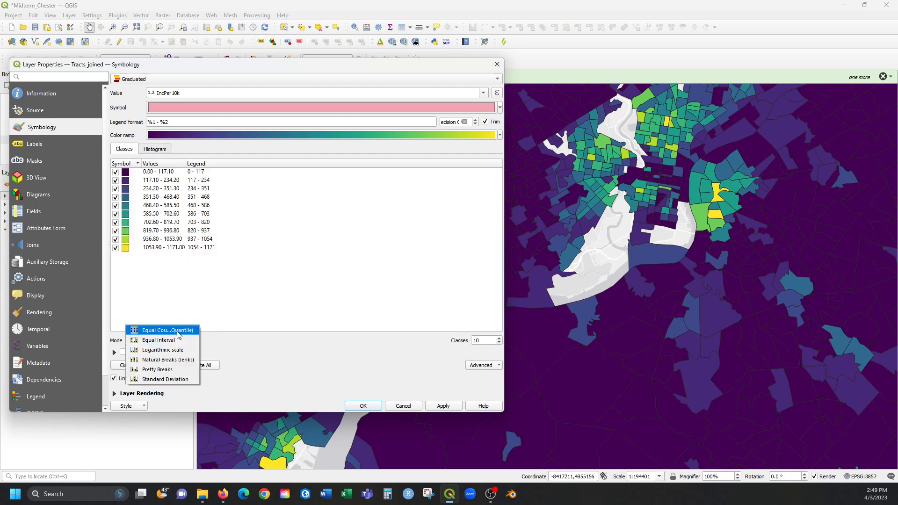
pyautogui.click(178, 331)
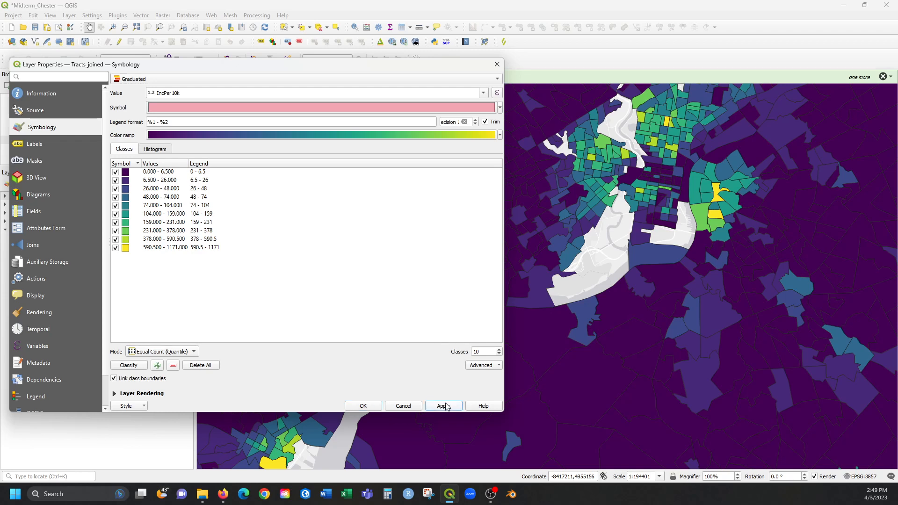
pyautogui.click(446, 406)
# Step: Reclassify IncPer10k with Natural Breaks (Jenks), check the breaks on the histogram, and apply the style
pyautogui.click(181, 353)
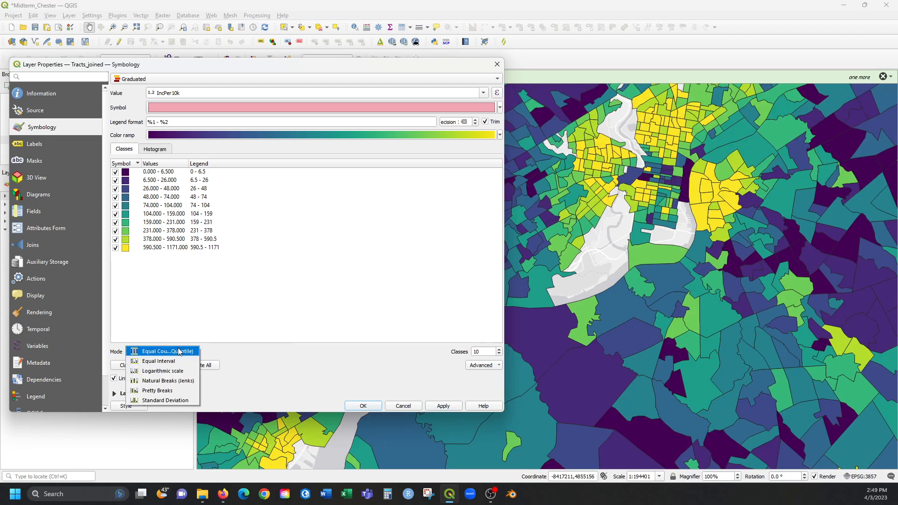
pyautogui.click(190, 380)
pyautogui.click(162, 150)
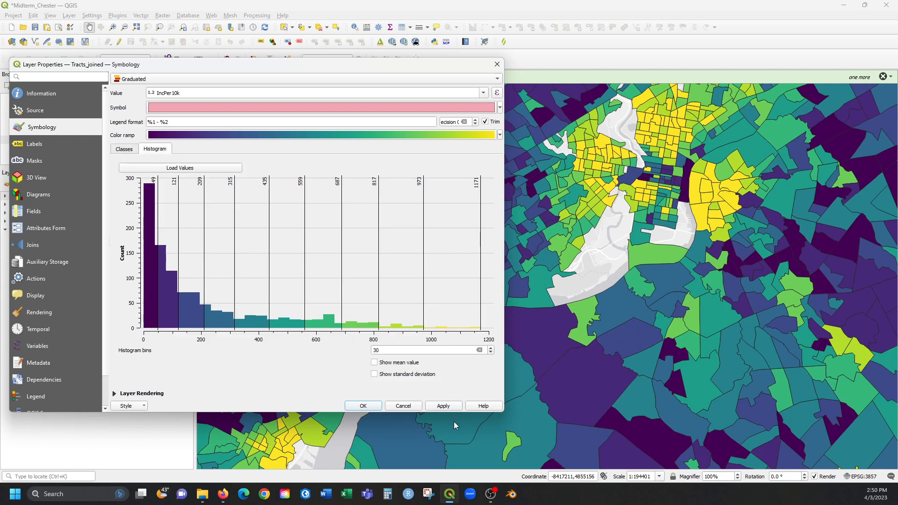
pyautogui.click(194, 169)
pyautogui.click(443, 406)
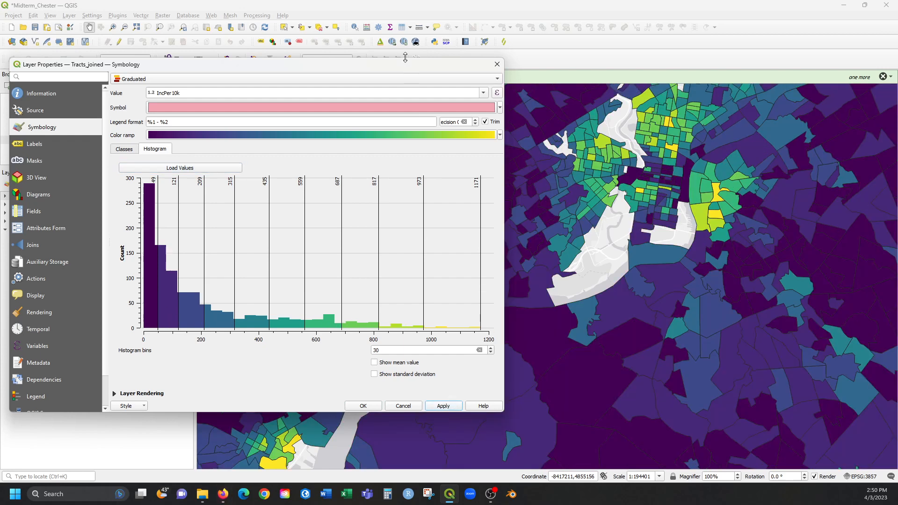
# Step: Replace the Natural Breaks classification with Equal Count (Quantile), view its breaks on the histogram, and apply it
pyautogui.moveTo(406, 67); pyautogui.dragTo(455, 80)
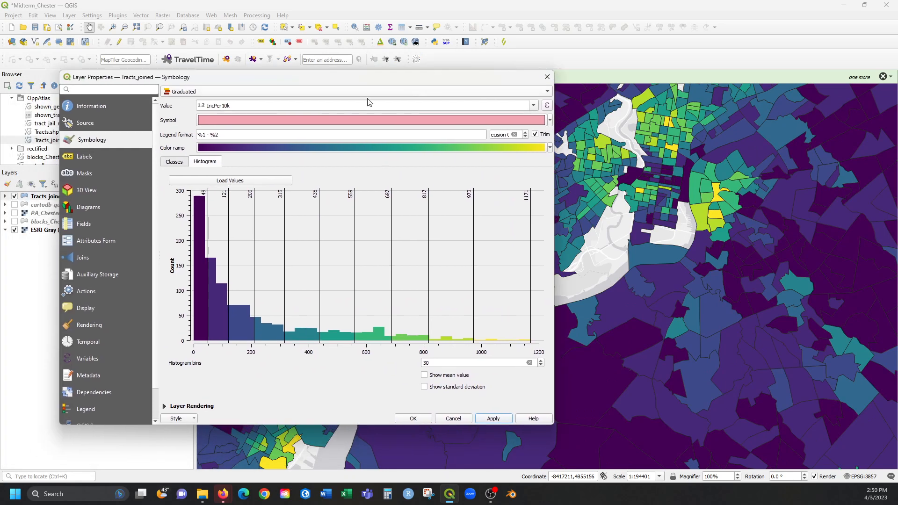
pyautogui.click(174, 162)
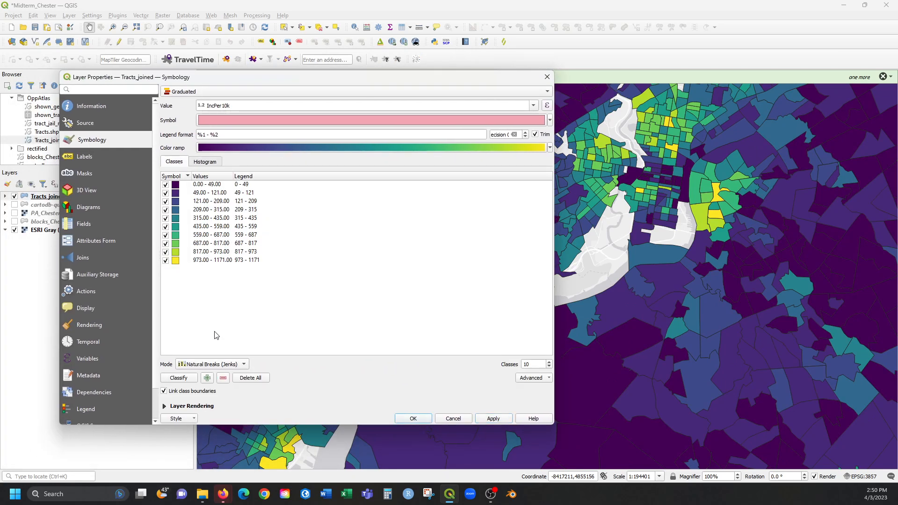
pyautogui.click(217, 366)
pyautogui.click(235, 335)
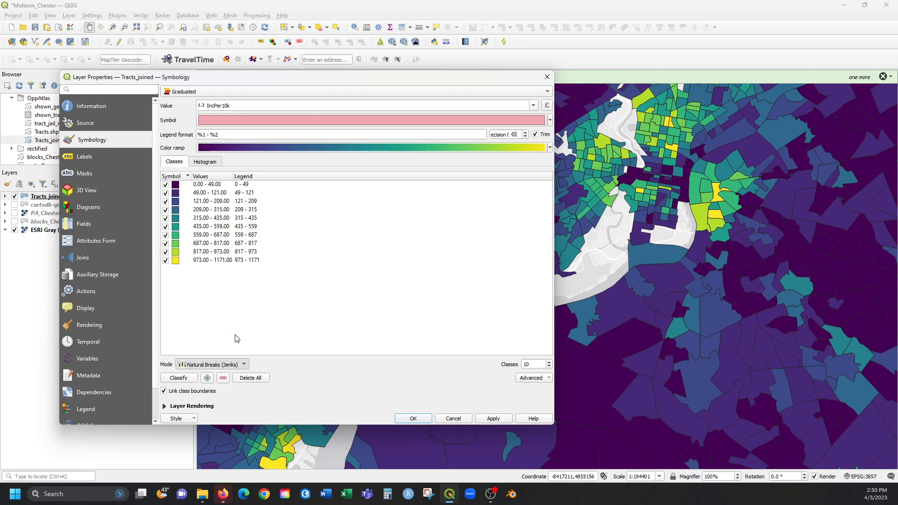
pyautogui.click(204, 162)
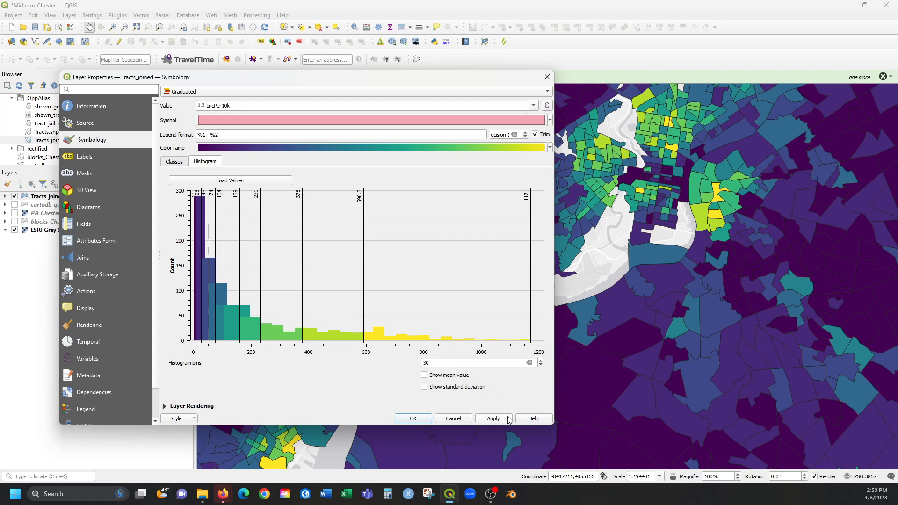
pyautogui.click(506, 420)
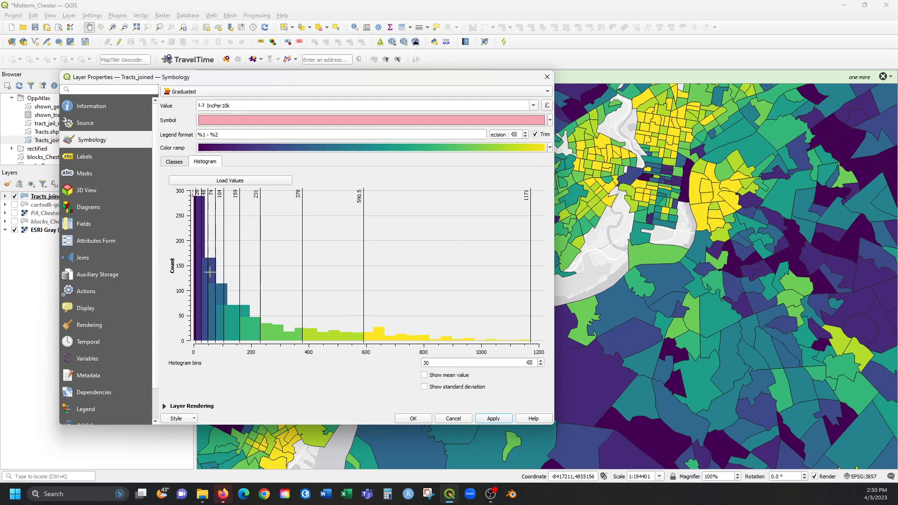
# Step: Set the upper bound of the first IncPer10k class to 10
pyautogui.click(173, 162)
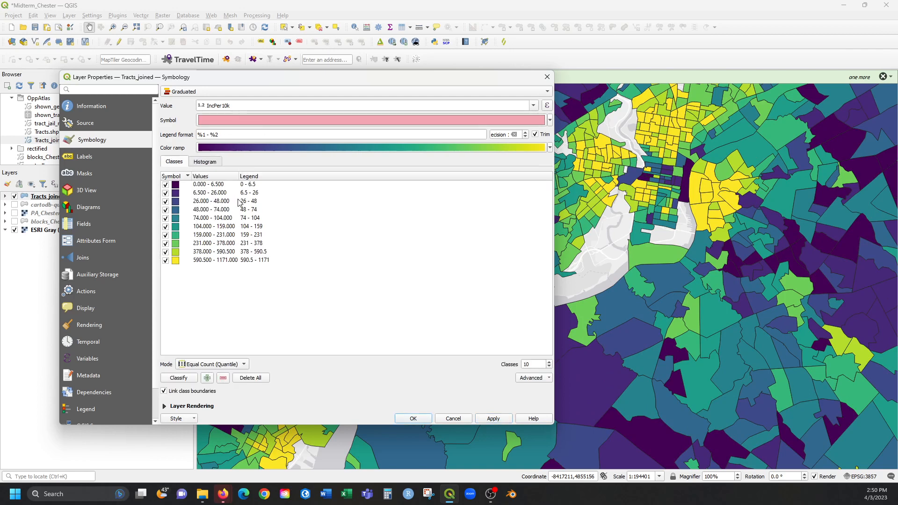
pyautogui.click(215, 185)
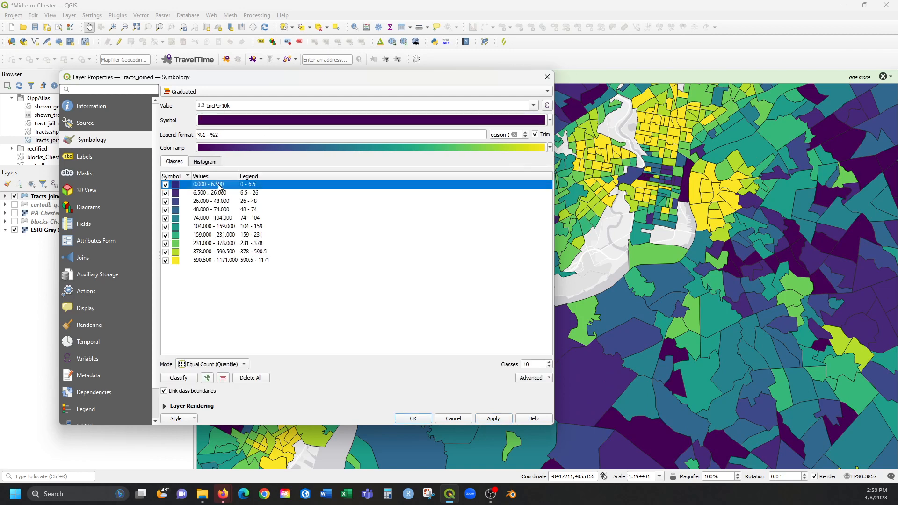
pyautogui.doubleClick(218, 186)
pyautogui.moveTo(320, 248); pyautogui.dragTo(259, 250)
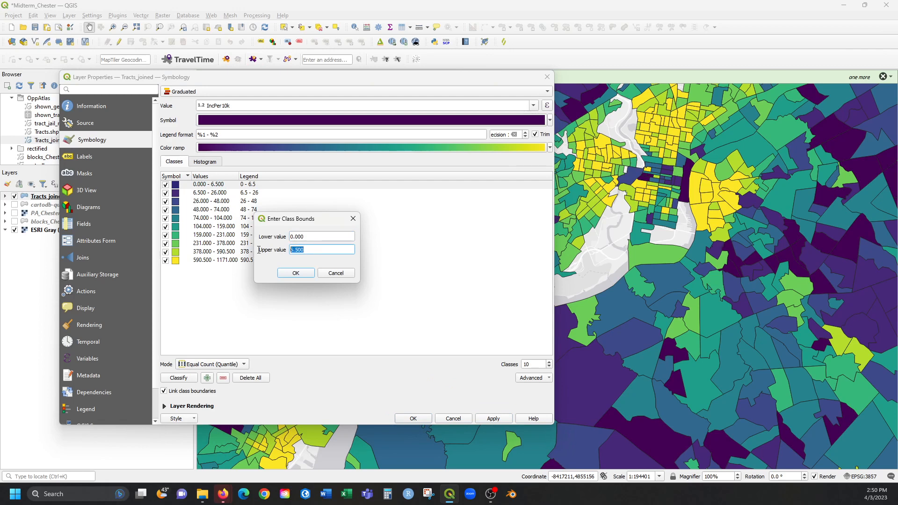
pyautogui.write('10')
pyautogui.click(293, 274)
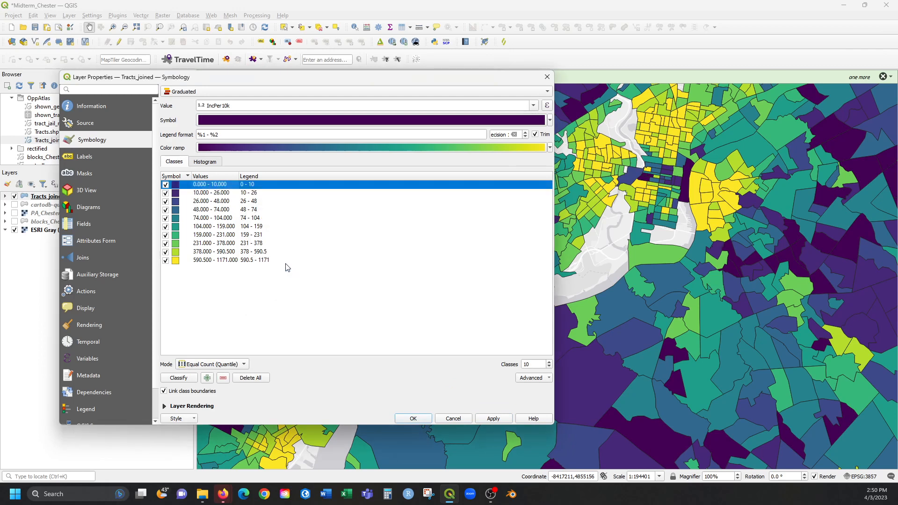
# Step: Set the upper bound of the second IncPer10k class to 25 and of the third class to 50
pyautogui.doubleClick(229, 192)
pyautogui.moveTo(321, 249); pyautogui.dragTo(263, 247)
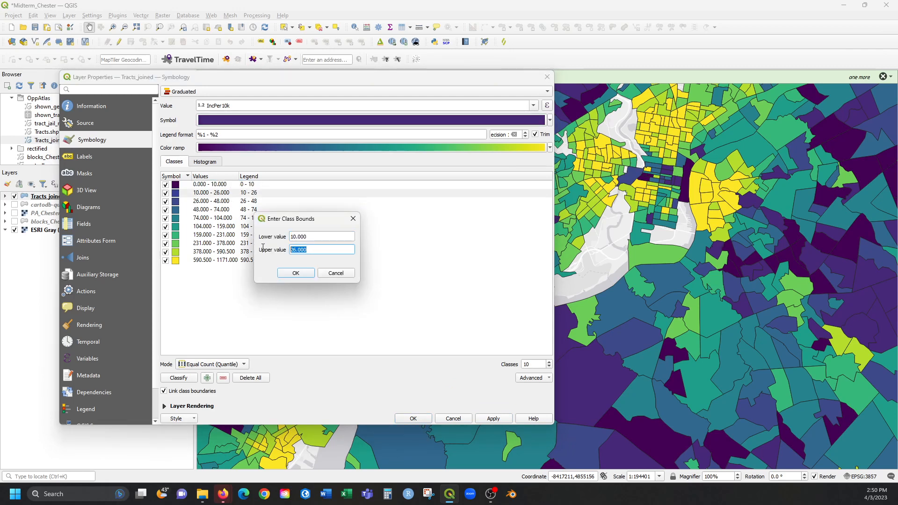
pyautogui.write('25')
pyautogui.click(295, 274)
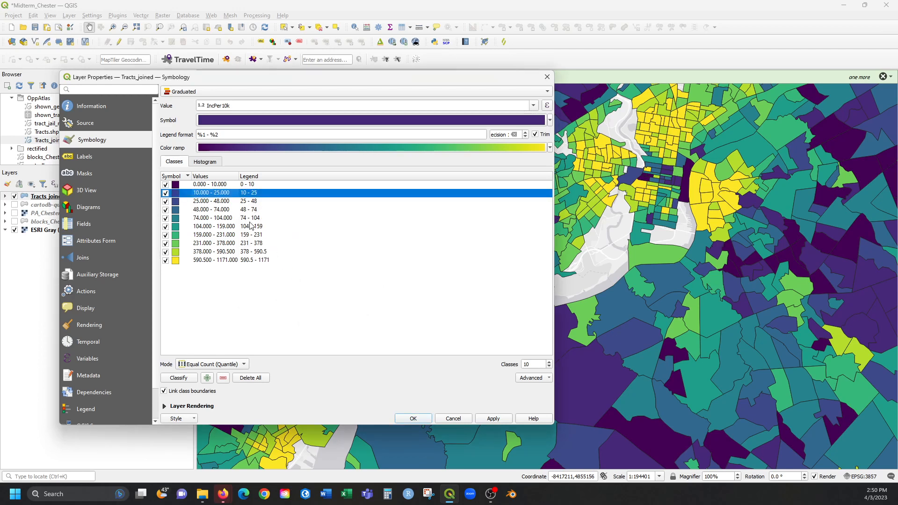
pyautogui.doubleClick(228, 201)
pyautogui.moveTo(317, 250); pyautogui.dragTo(285, 248)
pyautogui.write('50')
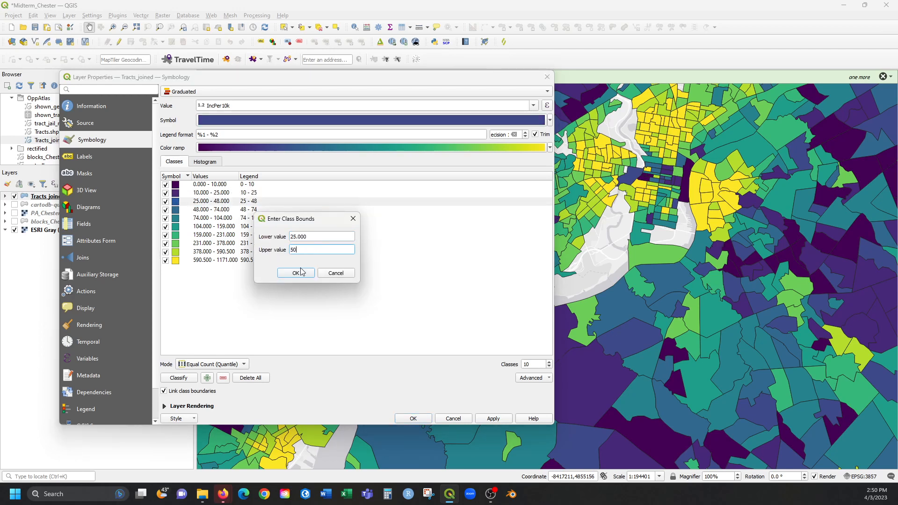
pyautogui.click(304, 274)
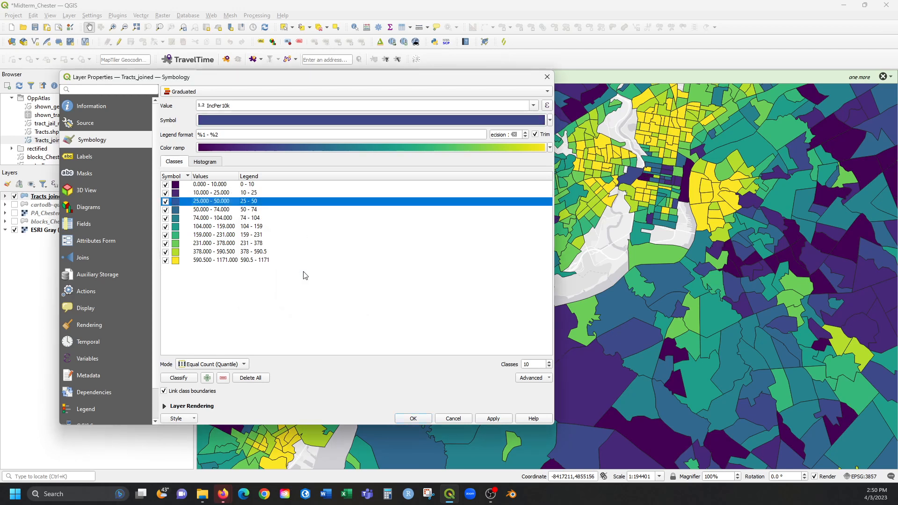
# Step: Set the upper bound of the fourth IncPer10k class to 100 and of the fifth class to 250
pyautogui.doubleClick(229, 209)
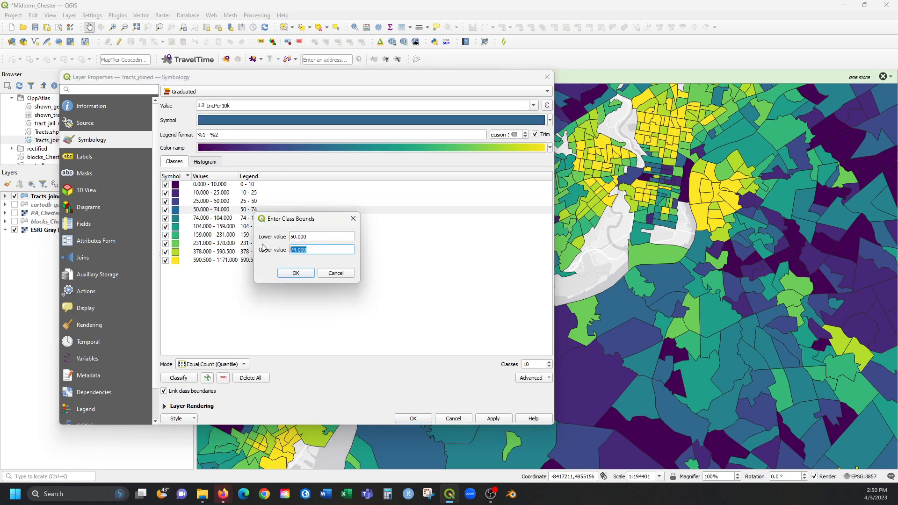
pyautogui.write('100')
pyautogui.click(296, 272)
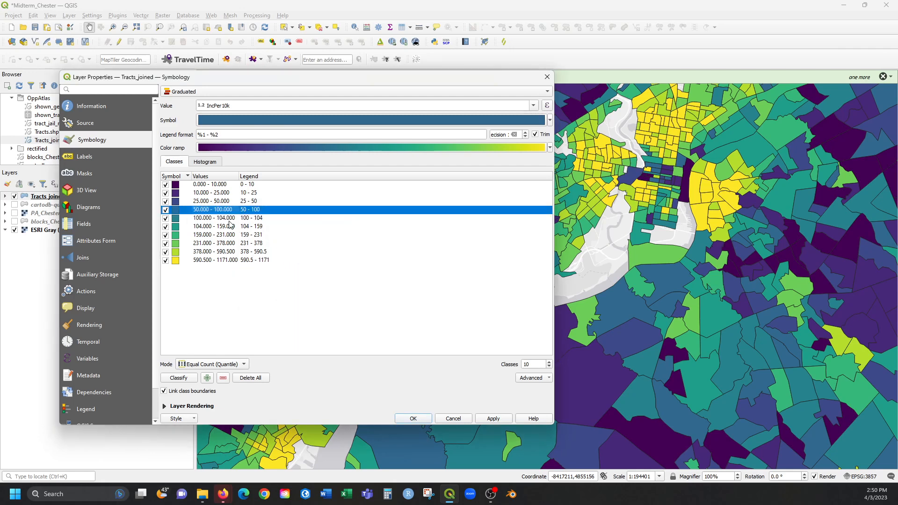
pyautogui.doubleClick(229, 218)
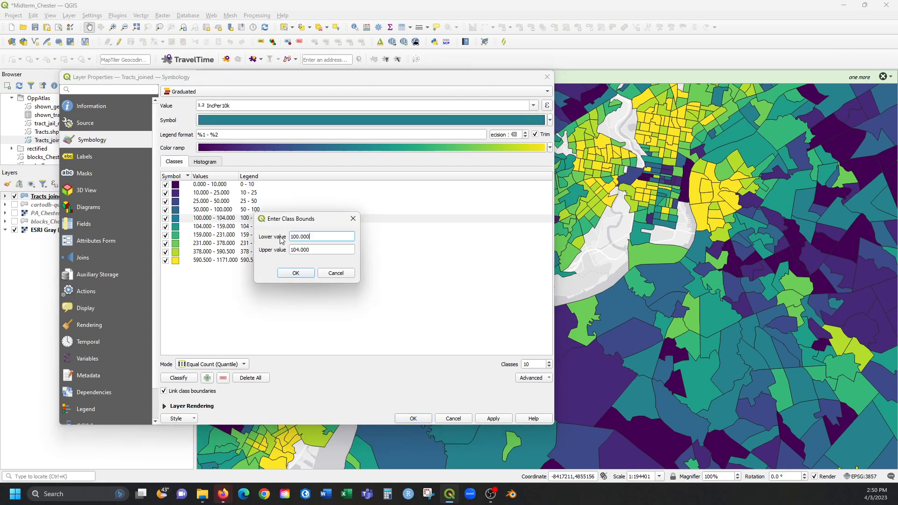
pyautogui.doubleClick(341, 251)
pyautogui.write('250')
pyautogui.click(298, 274)
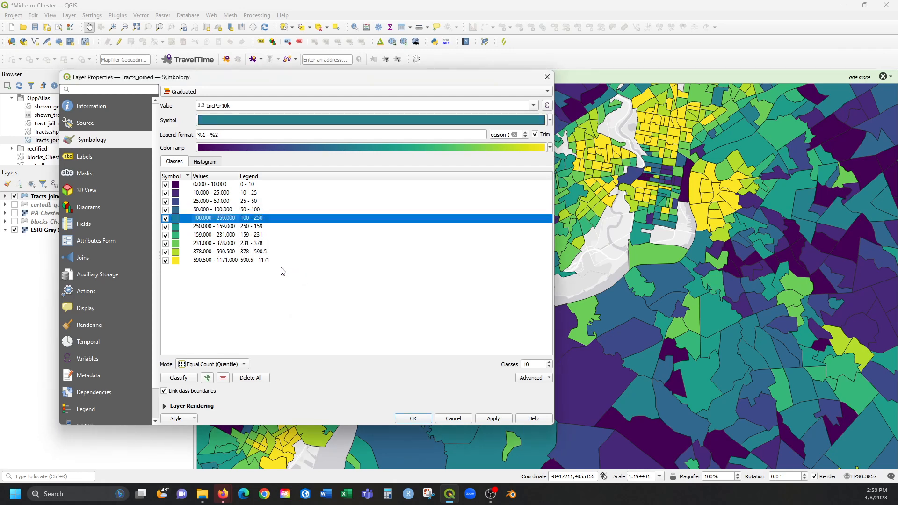
# Step: Set the upper bound of the sixth IncPer10k class to 500 and of the seventh class to 750
pyautogui.click(269, 253)
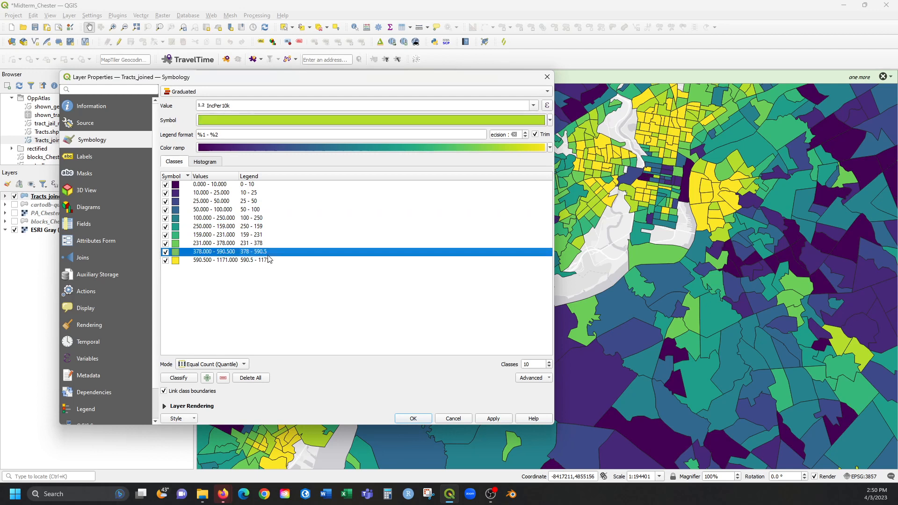
pyautogui.doubleClick(229, 227)
pyautogui.press('Tab')
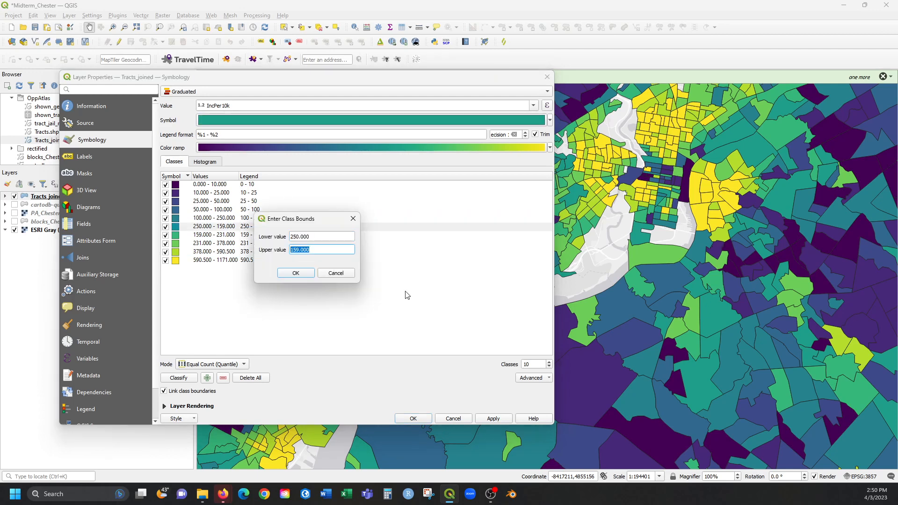
pyautogui.write('500')
pyautogui.click(294, 273)
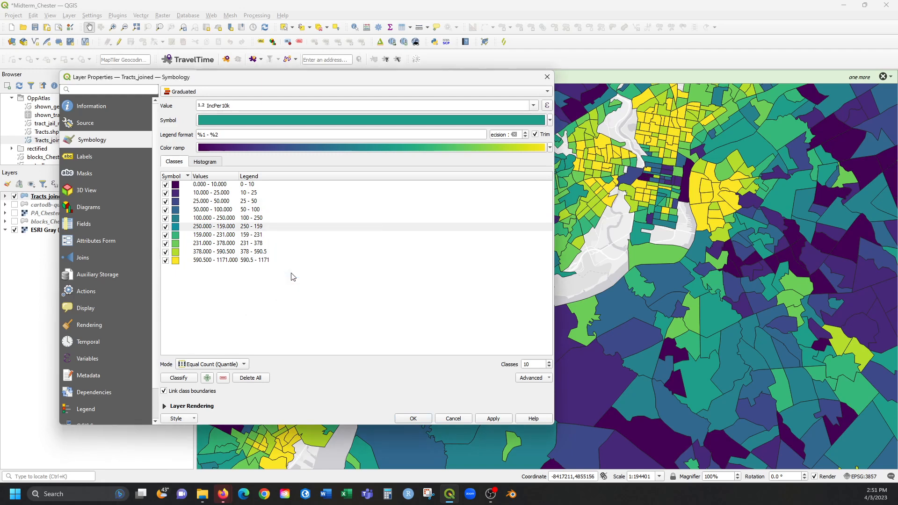
pyautogui.doubleClick(223, 235)
pyautogui.doubleClick(337, 250)
pyautogui.write('750')
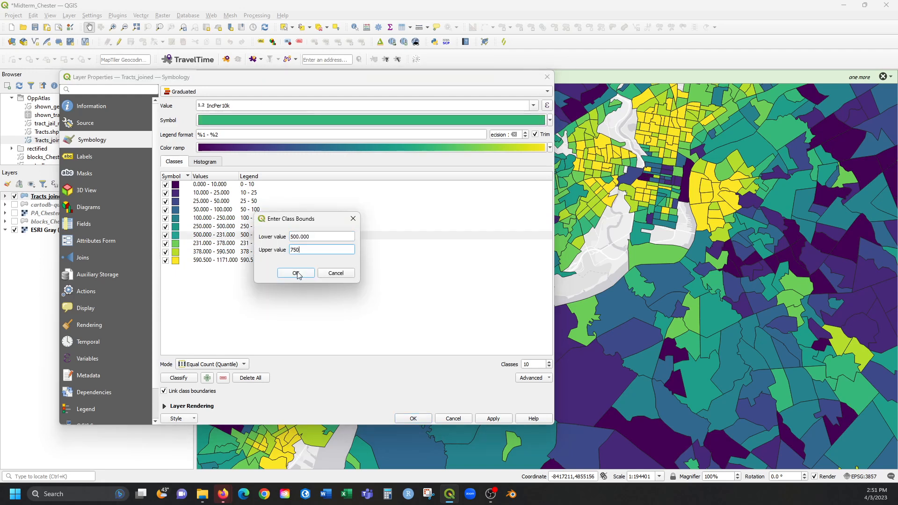
pyautogui.click(296, 273)
# Step: Set the upper bound of the eighth IncPer10k class to 1000
pyautogui.doubleClick(233, 244)
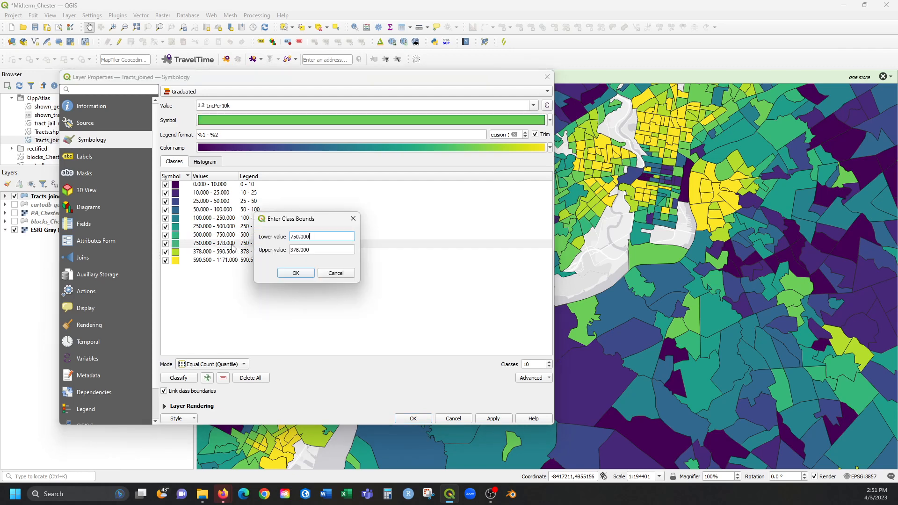
pyautogui.doubleClick(324, 248)
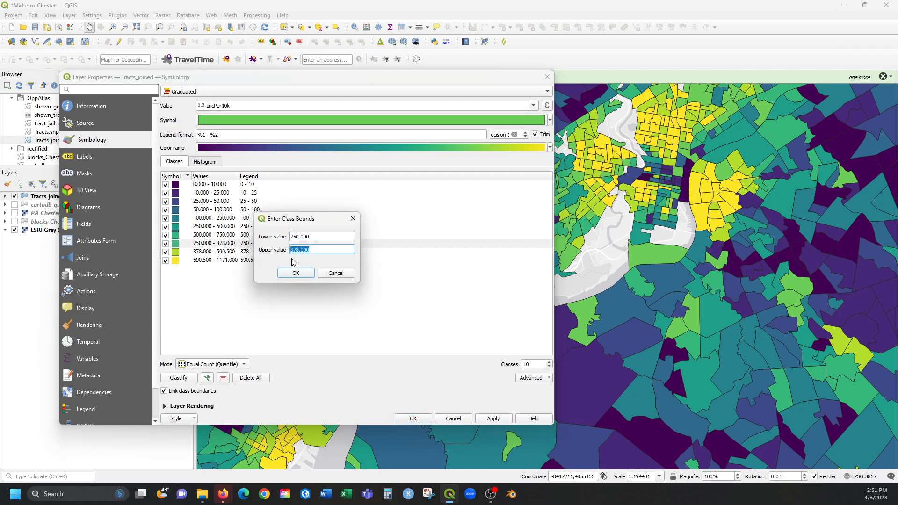
pyautogui.write('1000')
pyautogui.click(311, 274)
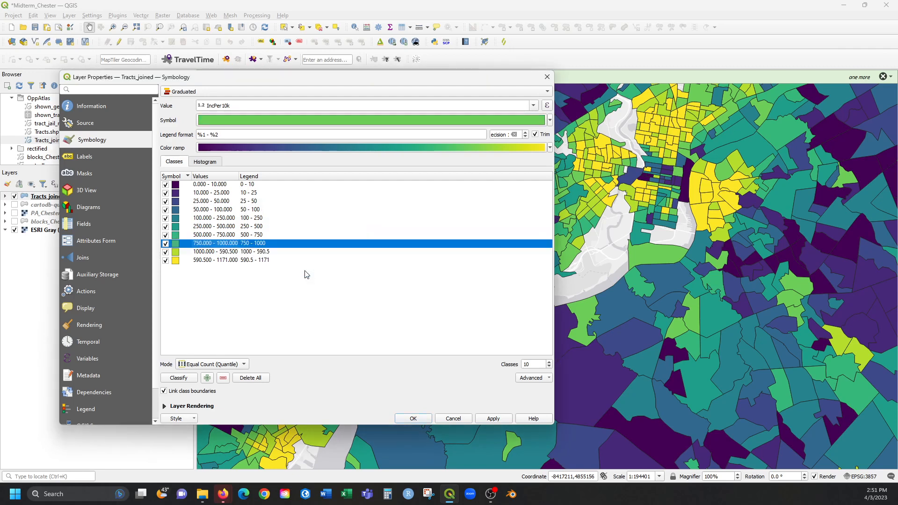
pyautogui.doubleClick(228, 253)
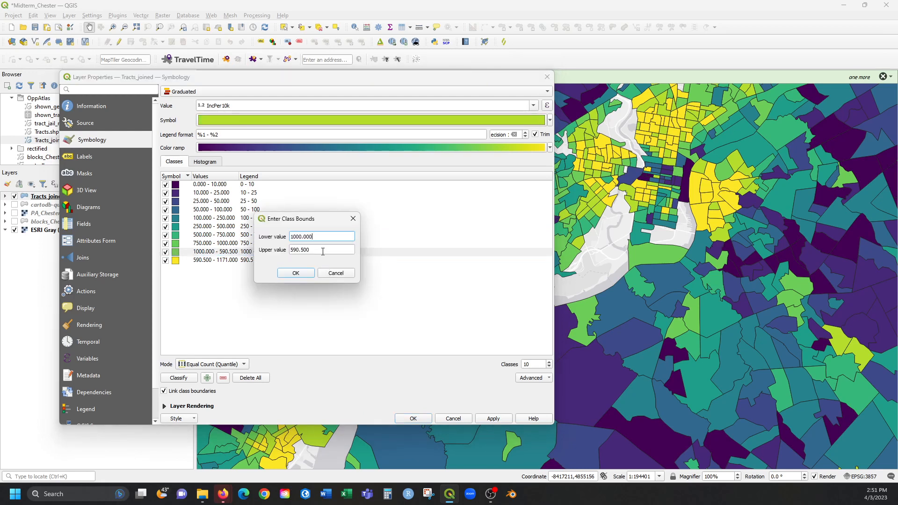
pyautogui.click(323, 251)
pyautogui.moveTo(323, 251); pyautogui.dragTo(255, 248)
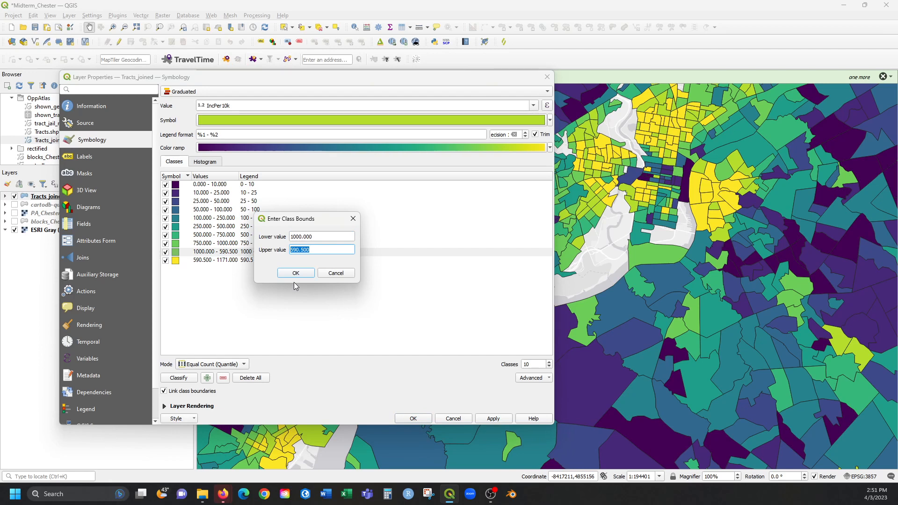
pyautogui.click(348, 277)
# Step: Set the upper bound of the first IncPer10k class to 5
pyautogui.doubleClick(216, 184)
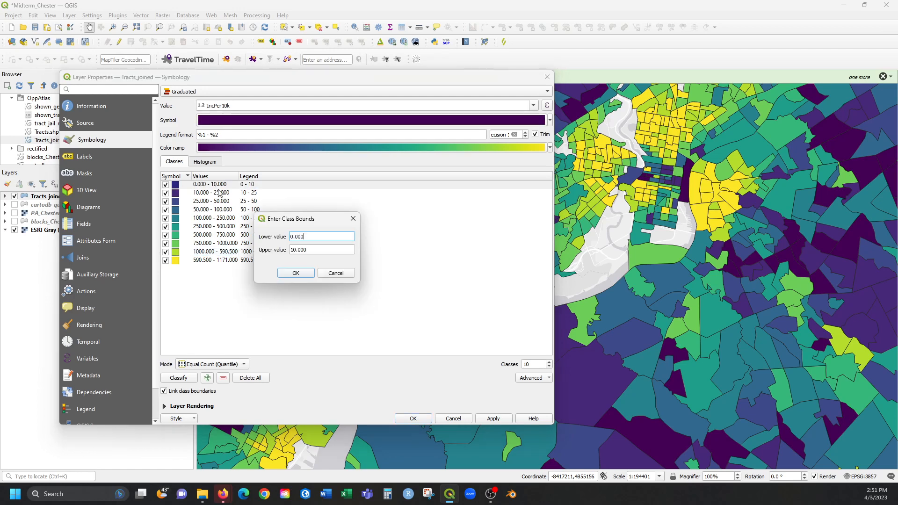
pyautogui.doubleClick(323, 250)
pyautogui.write('5')
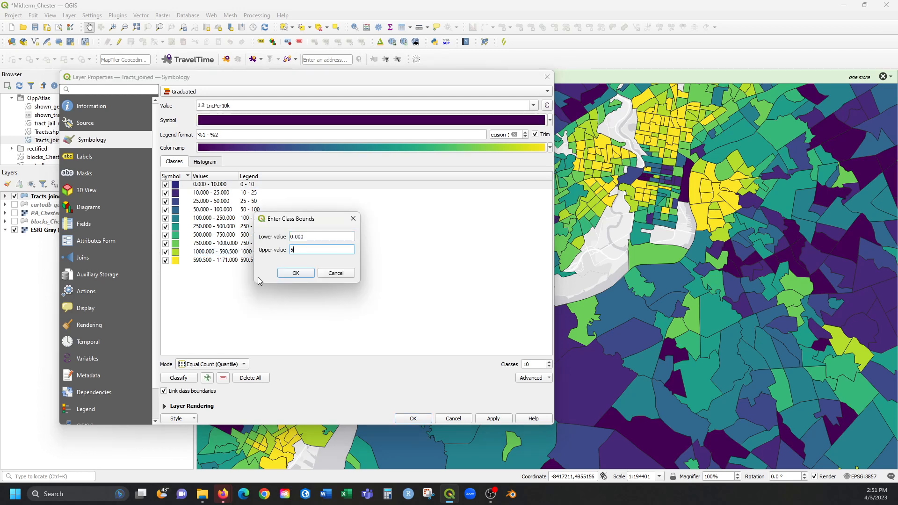
pyautogui.click(293, 273)
# Step: Set the upper bound of the second IncPer10k class to 20
pyautogui.doubleClick(222, 193)
pyautogui.doubleClick(320, 250)
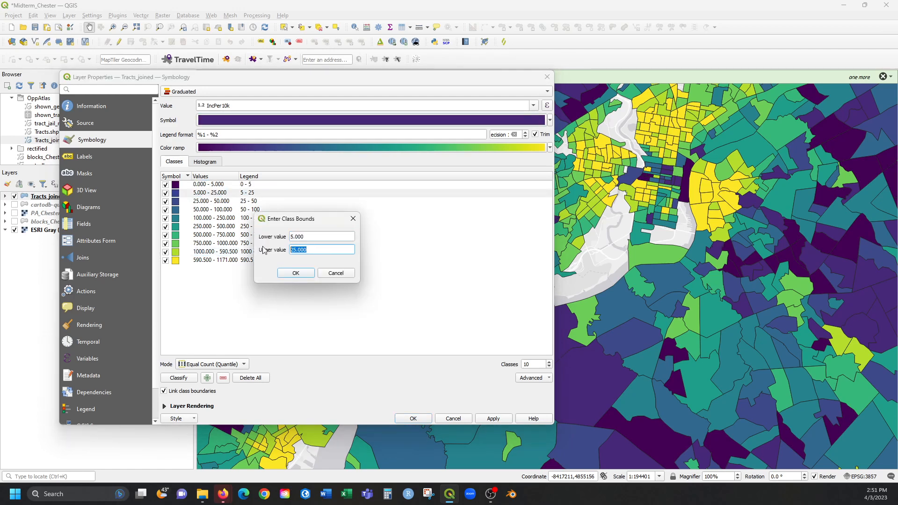
pyautogui.write('20')
pyautogui.click(296, 273)
pyautogui.doubleClick(227, 202)
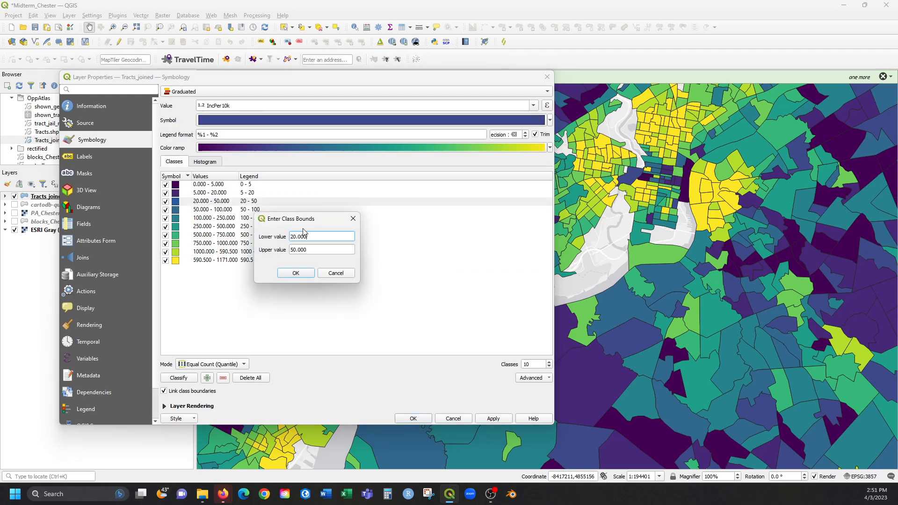
pyautogui.click(333, 252)
pyautogui.click(303, 274)
pyautogui.doubleClick(224, 189)
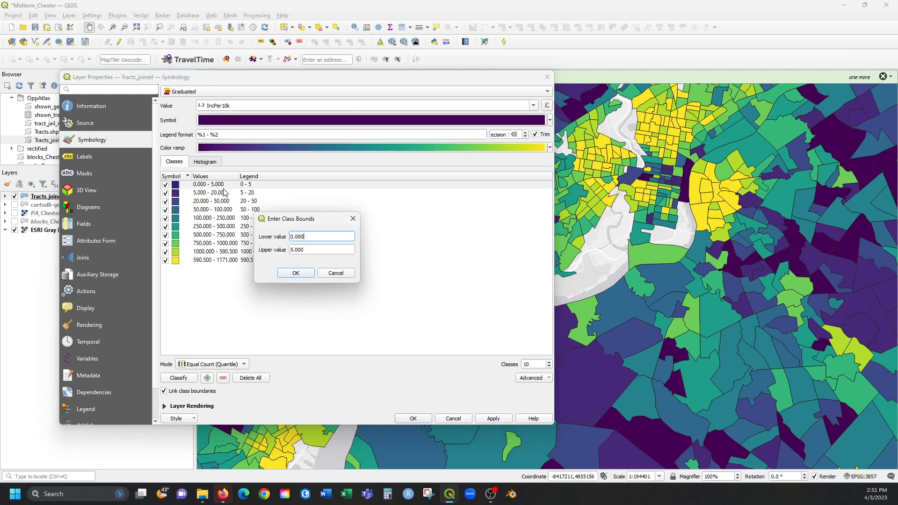
pyautogui.click(346, 274)
# Step: Set the upper bound of the second IncPer10k class to 10
pyautogui.click(241, 193)
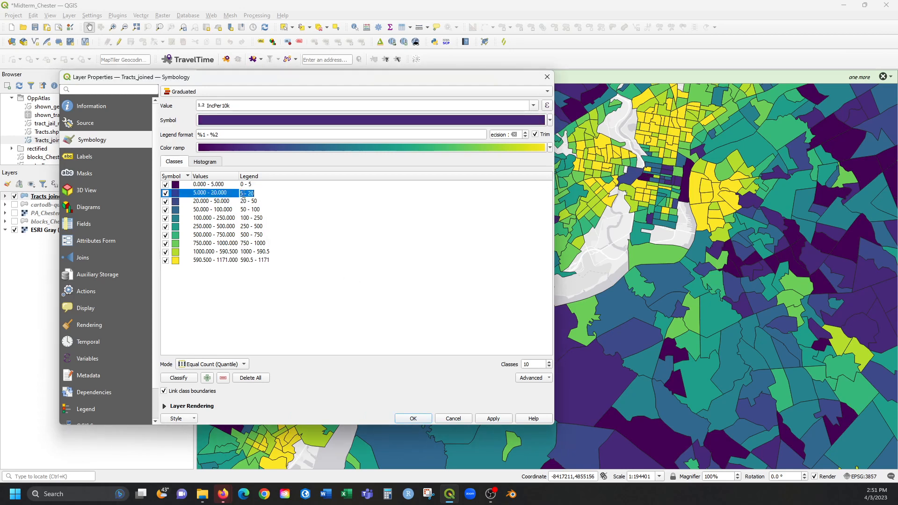
pyautogui.doubleClick(242, 193)
pyautogui.write('20')
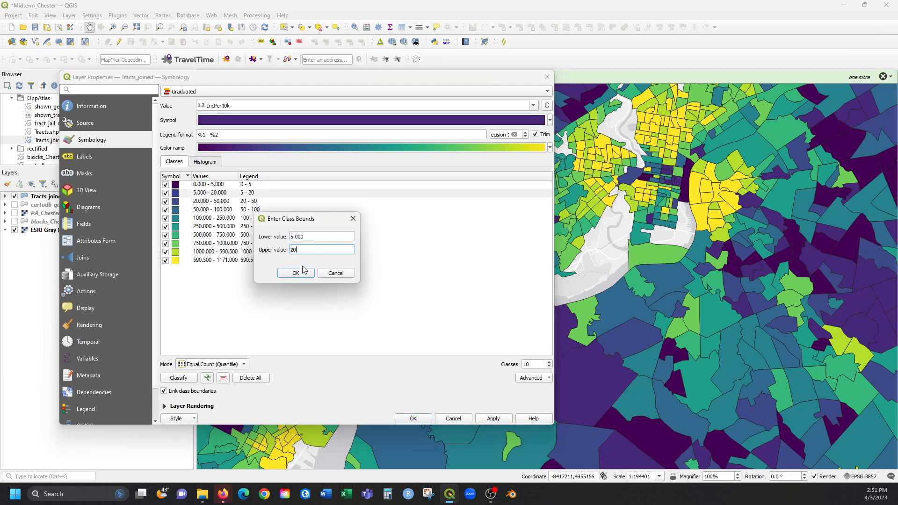
pyautogui.press('BackSpace')
pyautogui.press('BackSpace')
pyautogui.write('10')
pyautogui.click(304, 271)
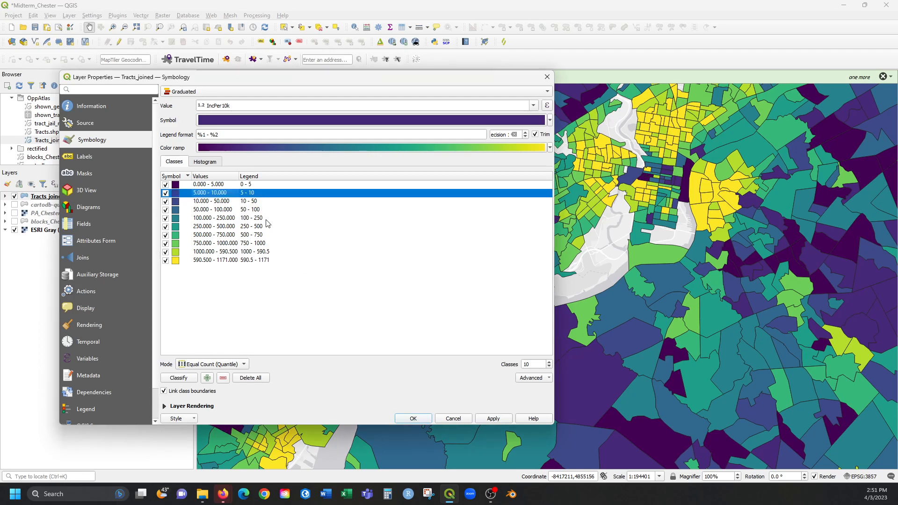
# Step: Set the upper bound of the third IncPer10k class to 25 and of the fourth class to 50
pyautogui.doubleClick(231, 201)
pyautogui.doubleClick(334, 249)
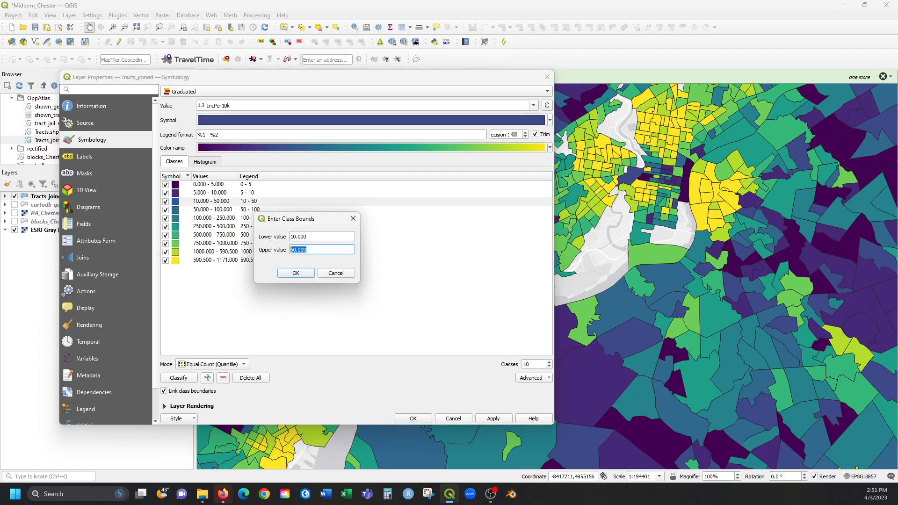
pyautogui.write('25')
pyautogui.click(296, 274)
pyautogui.doubleClick(217, 210)
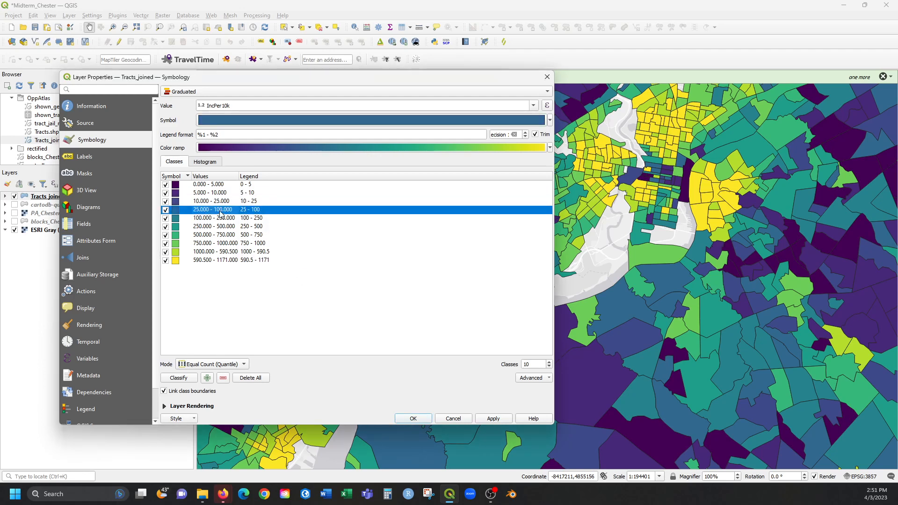
pyautogui.doubleClick(316, 253)
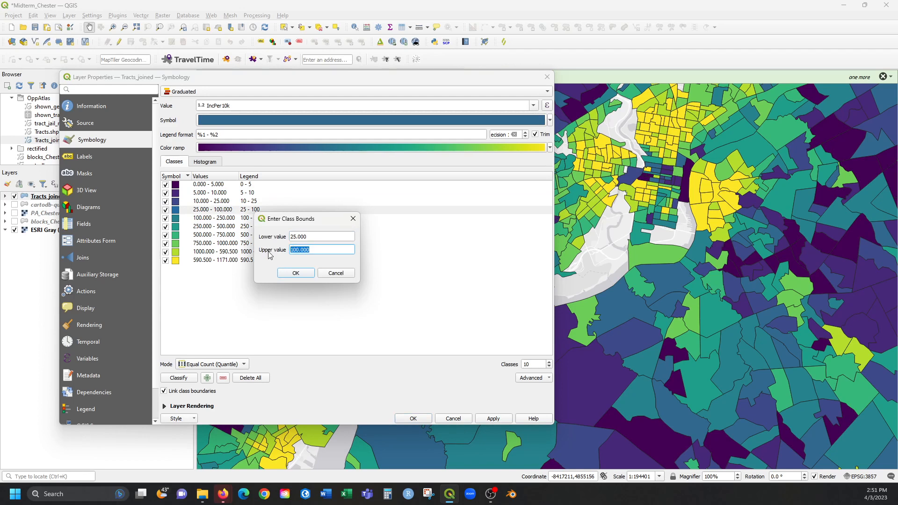
pyautogui.write('50')
pyautogui.click(296, 273)
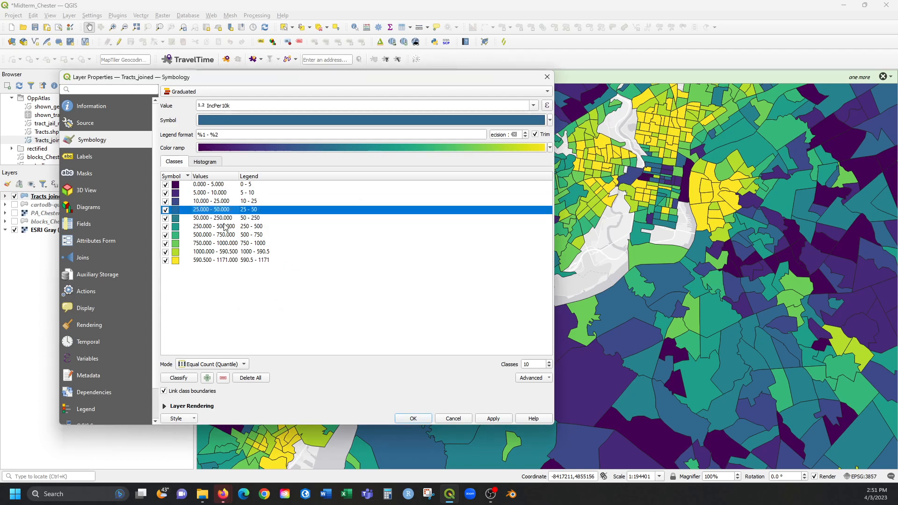
# Step: Set the upper bound of the fifth IncPer10k class to 100 and of the sixth class to 250
pyautogui.click(222, 218)
pyautogui.doubleClick(223, 218)
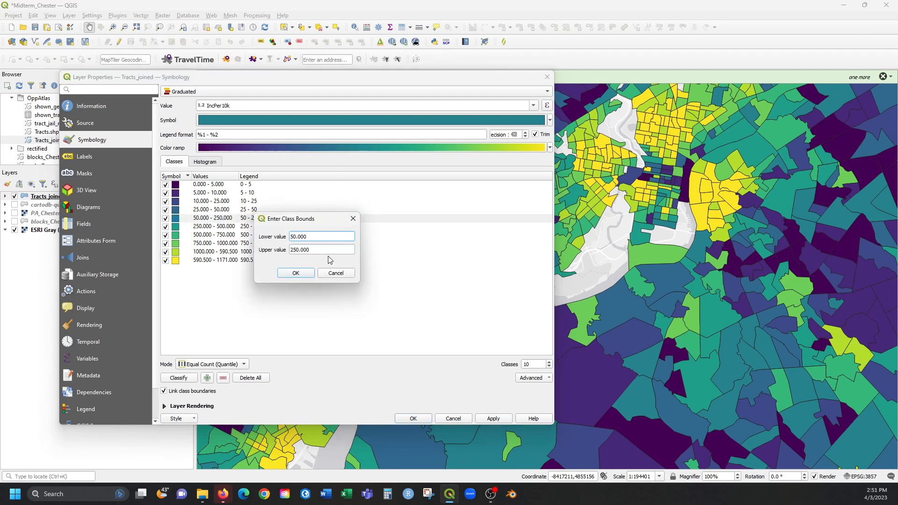
pyautogui.moveTo(331, 250); pyautogui.dragTo(279, 255)
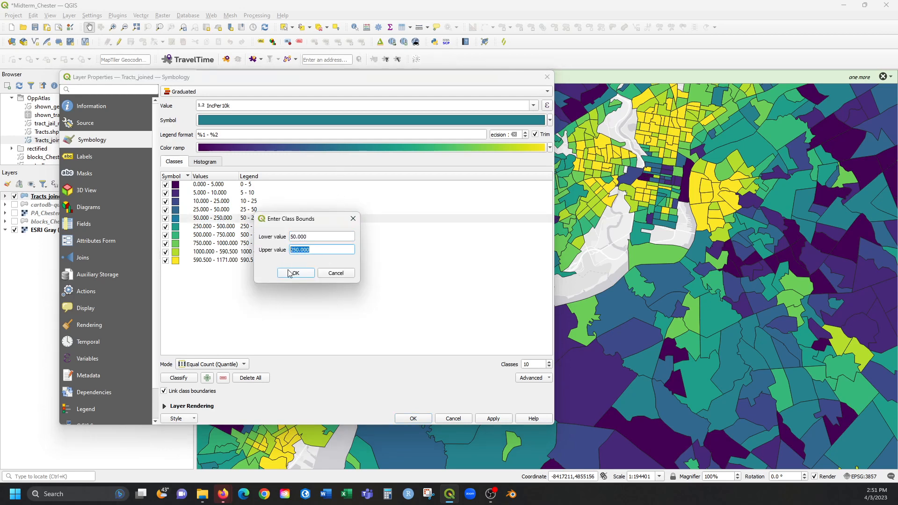
pyautogui.write('100')
pyautogui.click(304, 275)
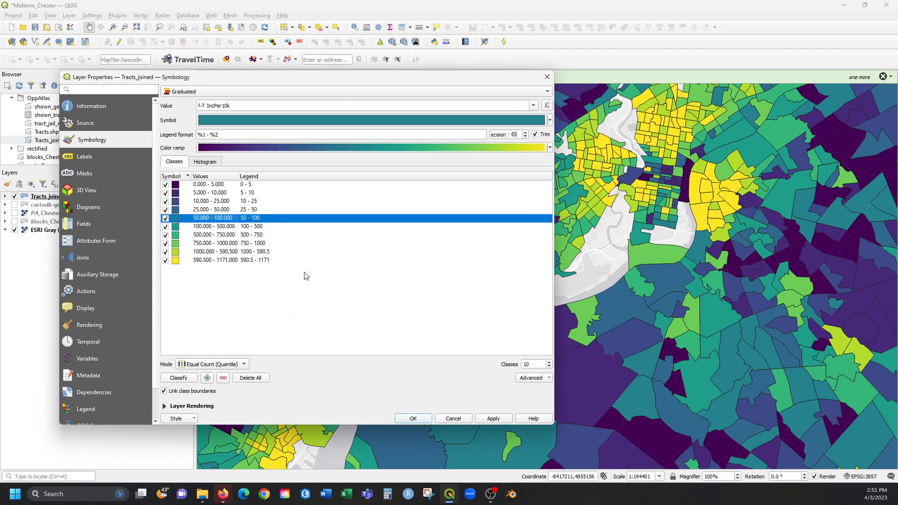
pyautogui.doubleClick(223, 226)
pyautogui.moveTo(333, 250); pyautogui.dragTo(281, 249)
pyautogui.write('250')
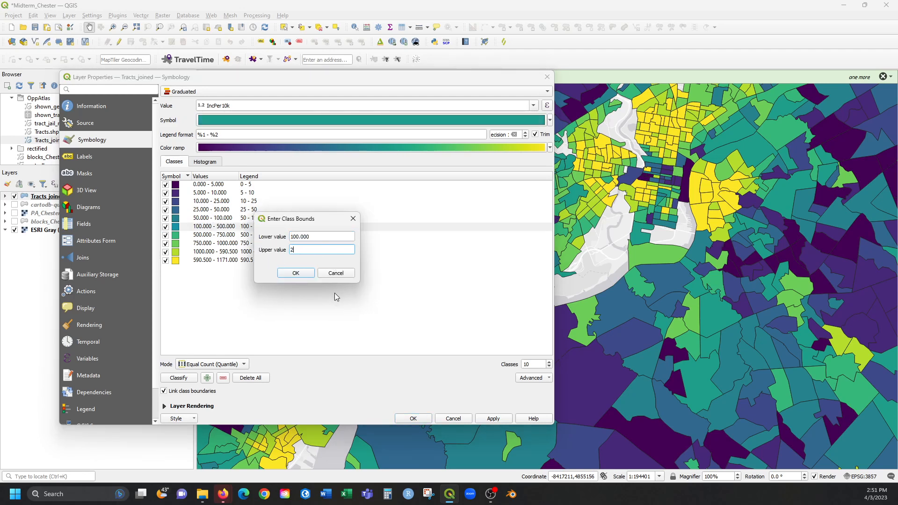
pyautogui.click(295, 273)
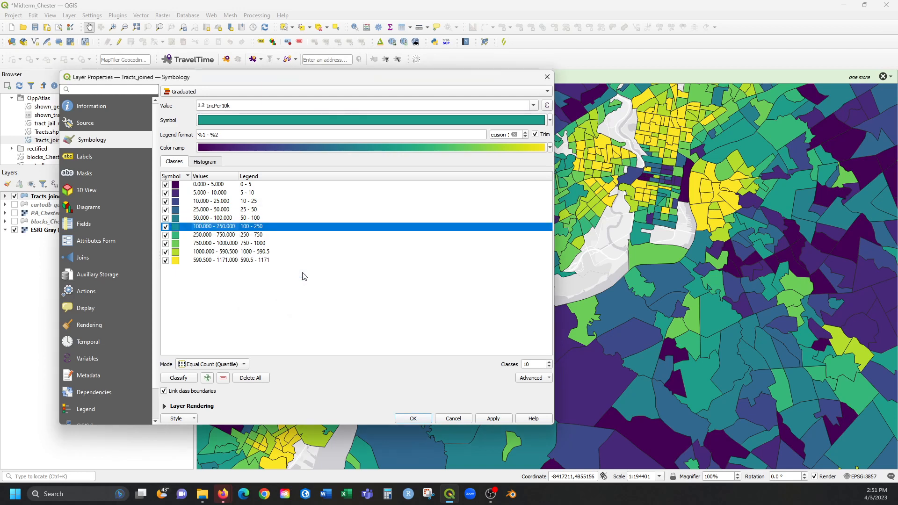
# Step: Set the upper bound of the seventh IncPer10k class to 500 and of the eighth class to 750
pyautogui.click(223, 236)
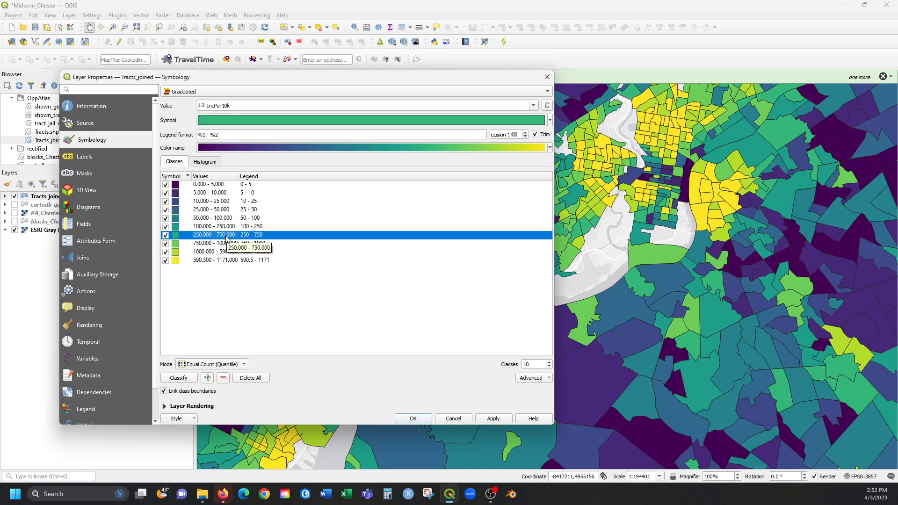
pyautogui.doubleClick(226, 237)
pyautogui.moveTo(314, 251); pyautogui.dragTo(269, 250)
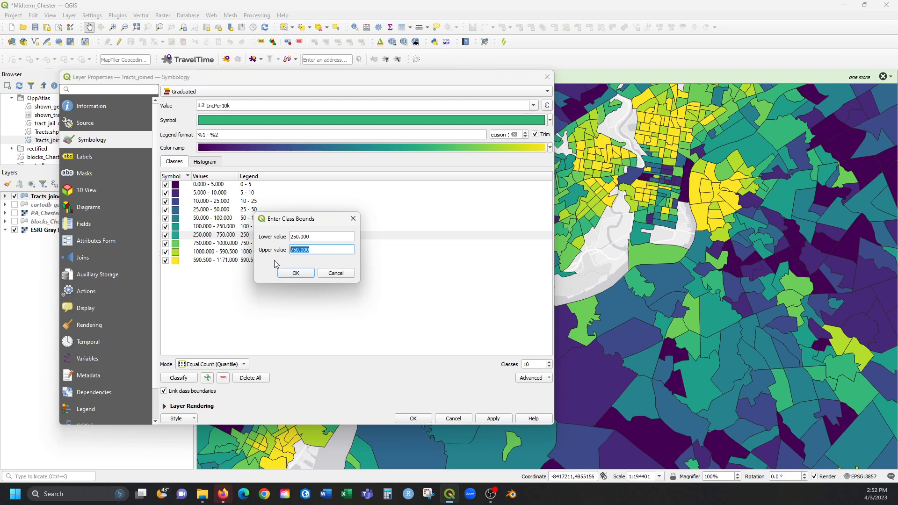
pyautogui.write('500')
pyautogui.click(296, 273)
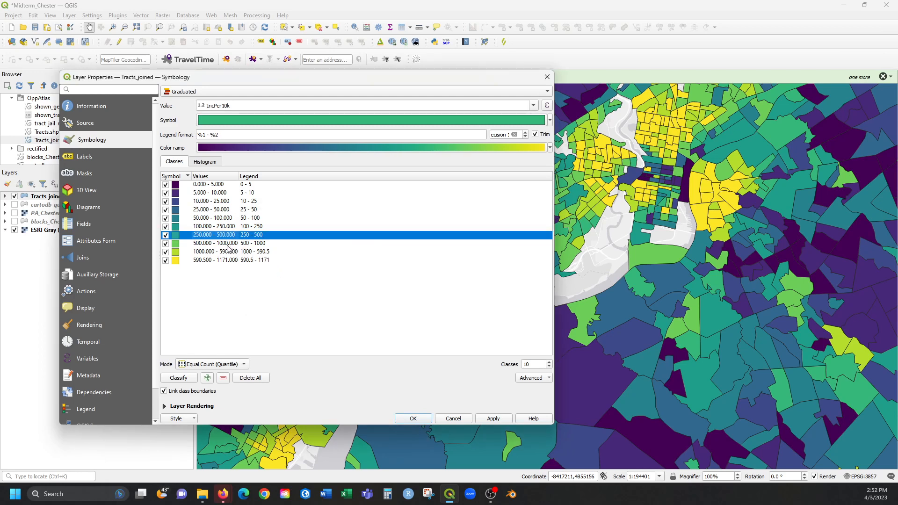
pyautogui.doubleClick(228, 244)
pyautogui.moveTo(323, 250); pyautogui.dragTo(273, 246)
pyautogui.write('750')
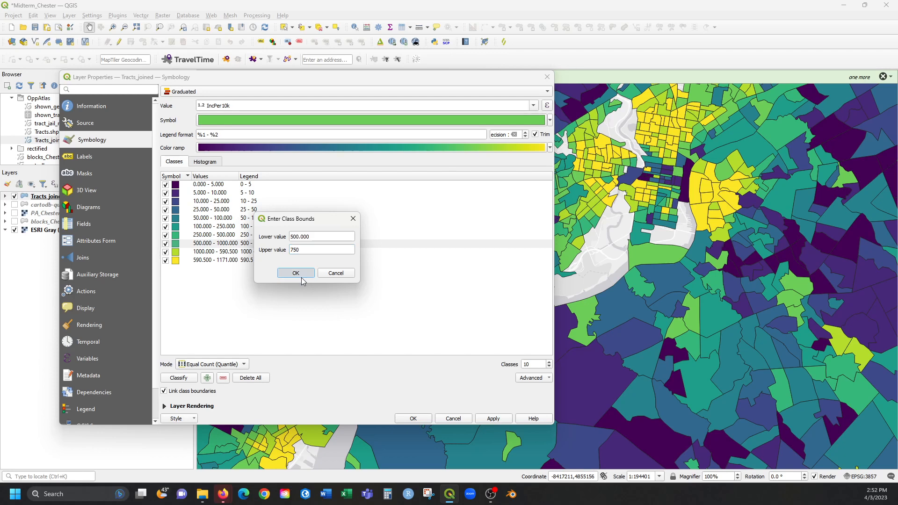
pyautogui.click(301, 277)
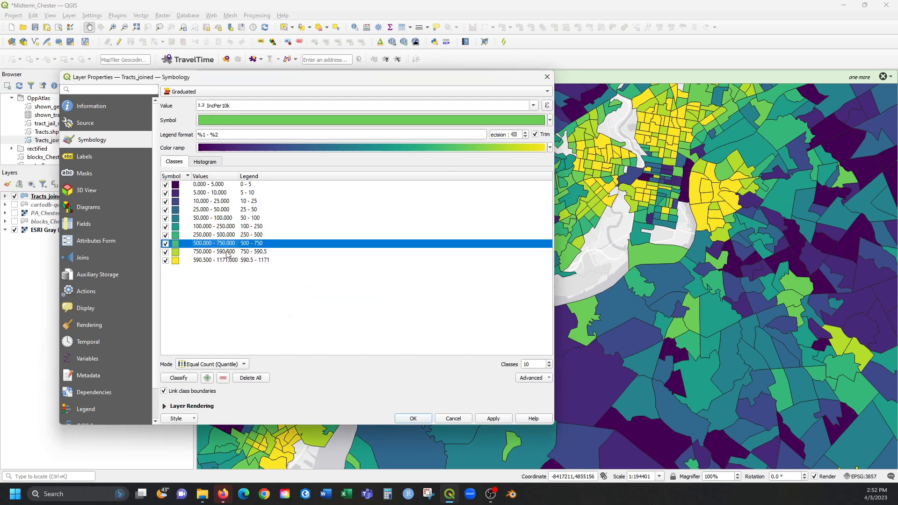
# Step: Set the upper bound of the ninth IncPer10k class to 1000 and apply the symbology to the map
pyautogui.doubleClick(228, 253)
pyautogui.moveTo(325, 250); pyautogui.dragTo(274, 260)
pyautogui.write('10')
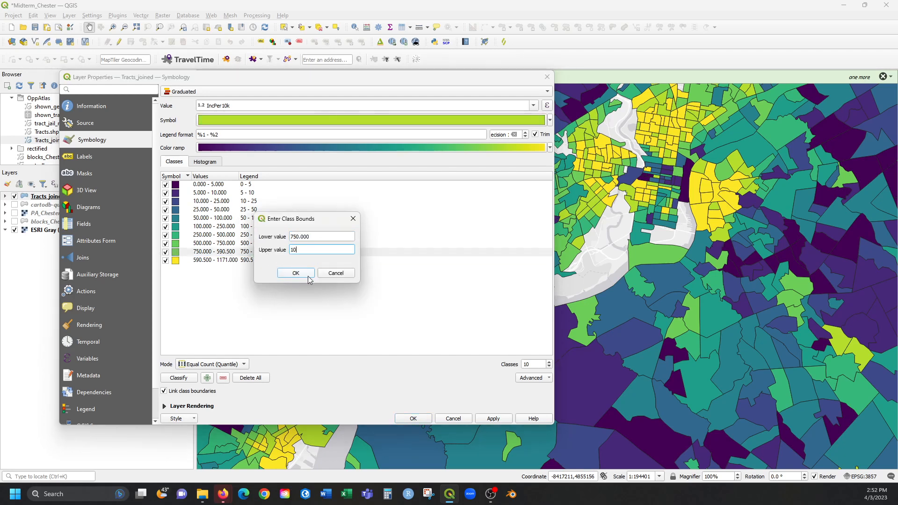
pyautogui.write('00')
pyautogui.click(307, 276)
pyautogui.click(209, 286)
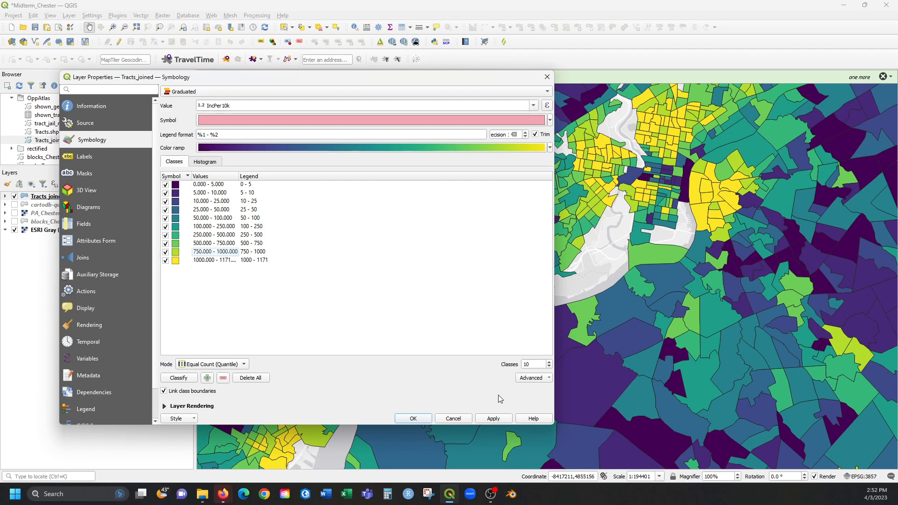
pyautogui.click(494, 419)
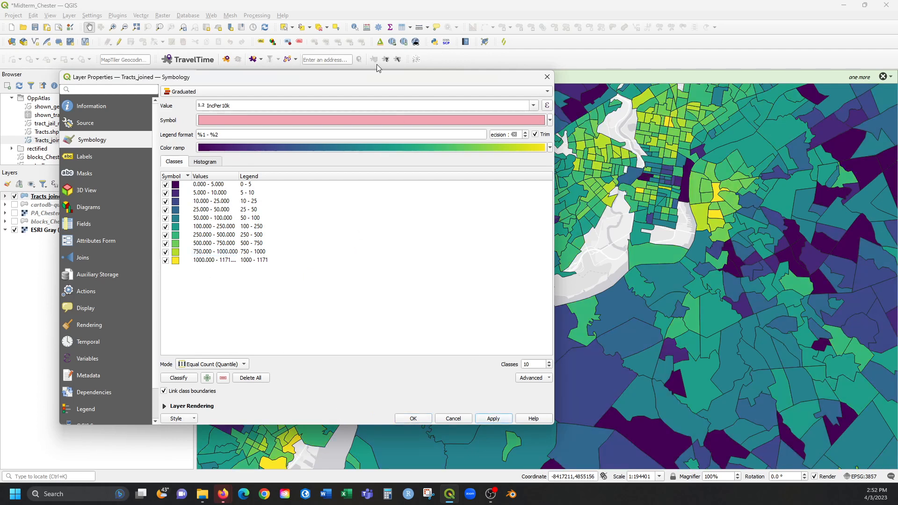
# Step: Examine the new class breaks on the IncPer10k histogram, and return to the class list with the 750–1000 class selected
pyautogui.moveTo(253, 142); pyautogui.dragTo(375, 112)
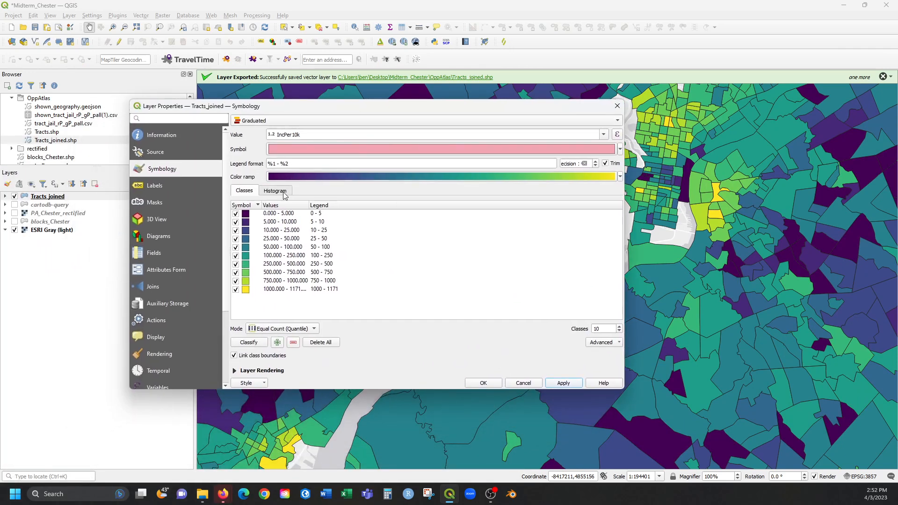
pyautogui.click(283, 192)
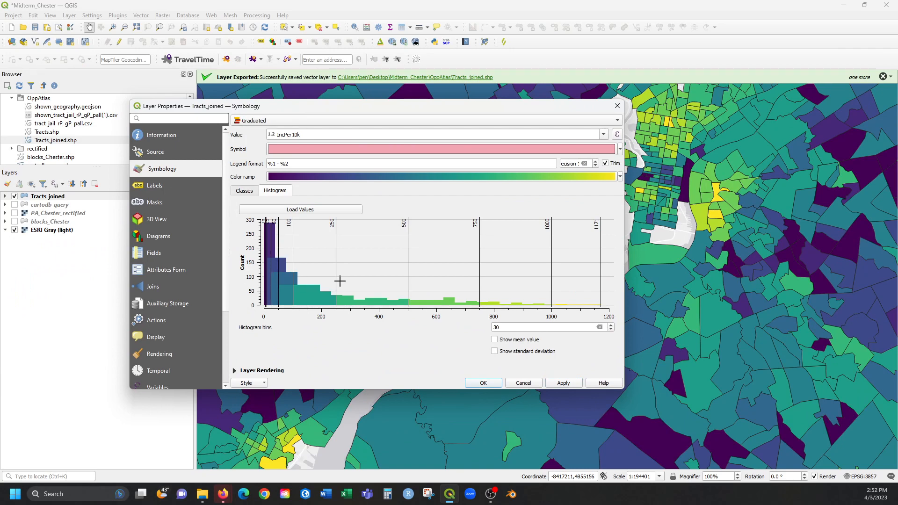
pyautogui.moveTo(518, 99); pyautogui.dragTo(513, 18)
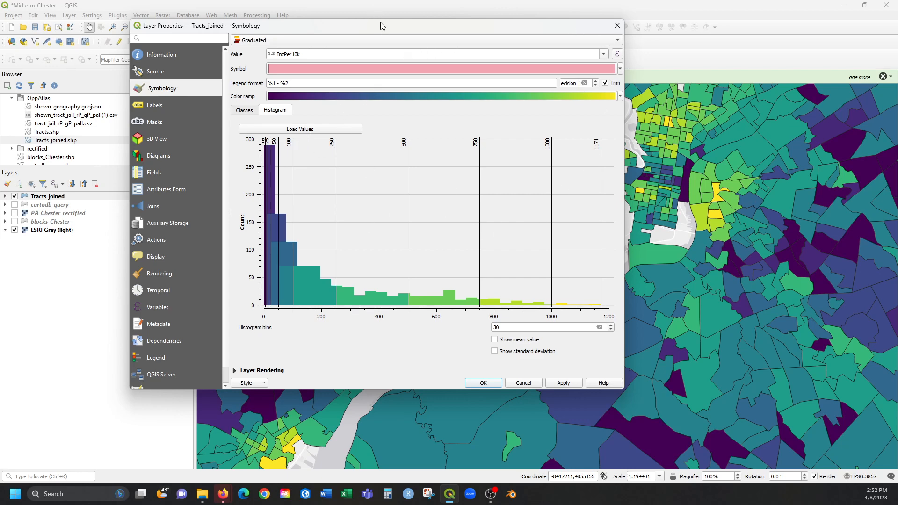
pyautogui.moveTo(381, 26); pyautogui.dragTo(360, 58)
pyautogui.click(220, 145)
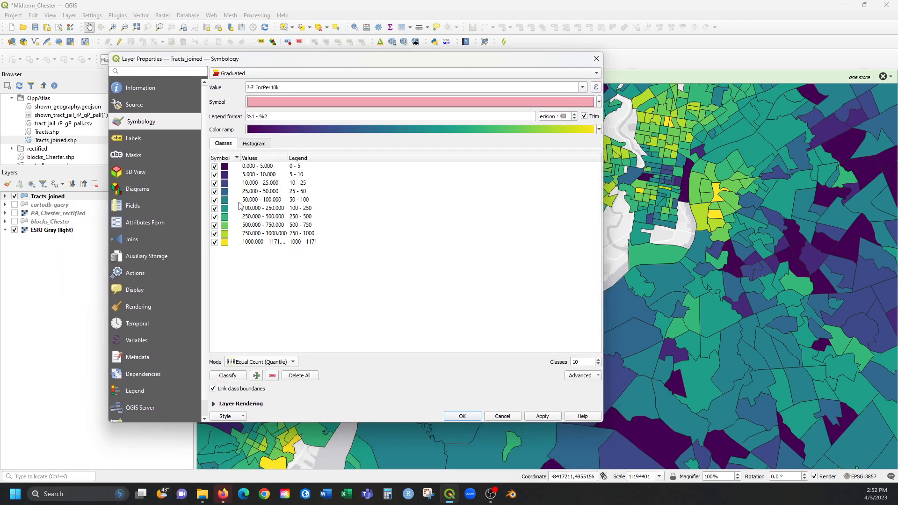
pyautogui.click(224, 233)
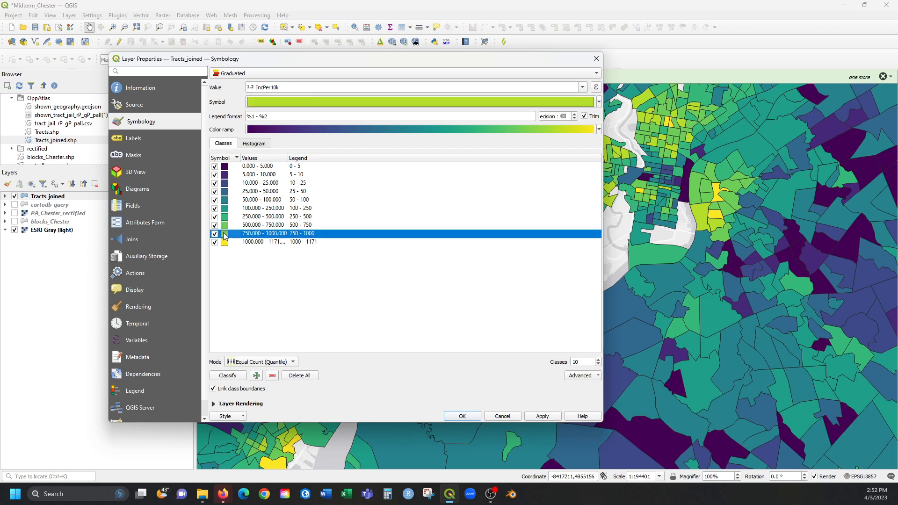
# Step: Copy the 500–750 class symbol and paste it onto the 250–500 class
pyautogui.rightClick(224, 233)
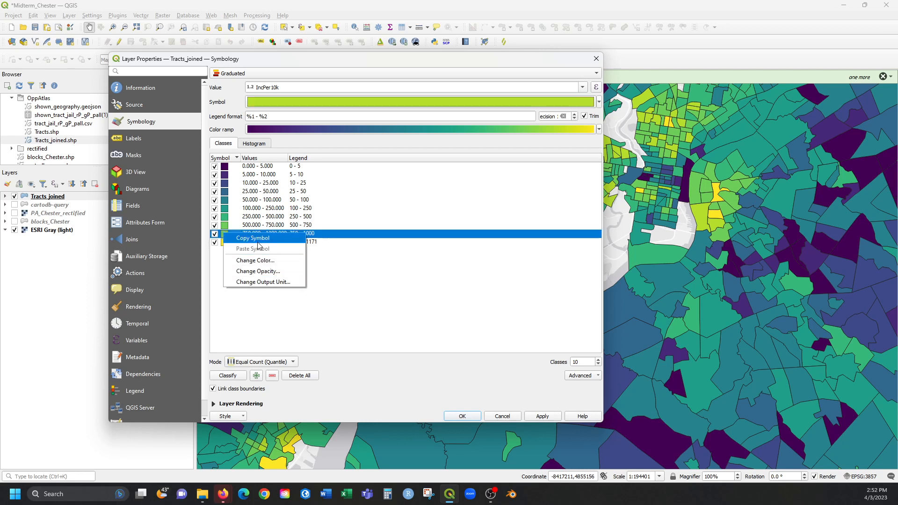
pyautogui.click(279, 218)
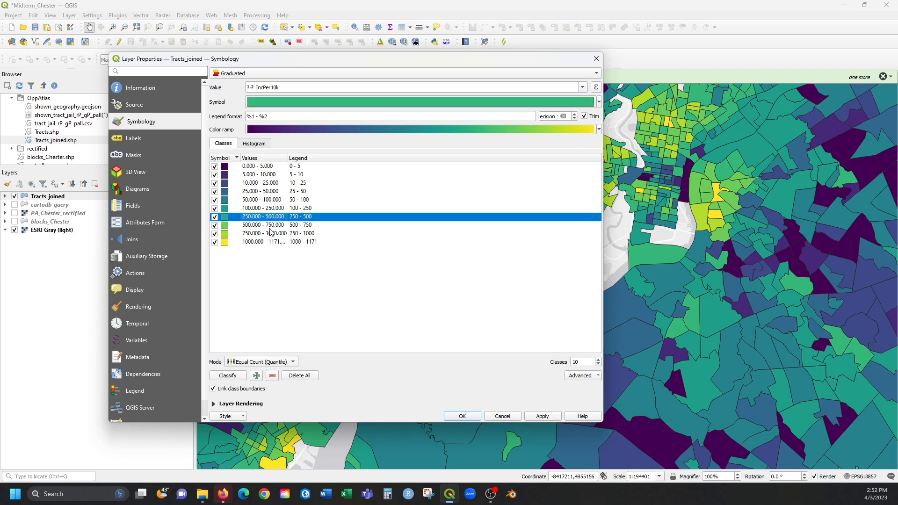
pyautogui.rightClick(227, 227)
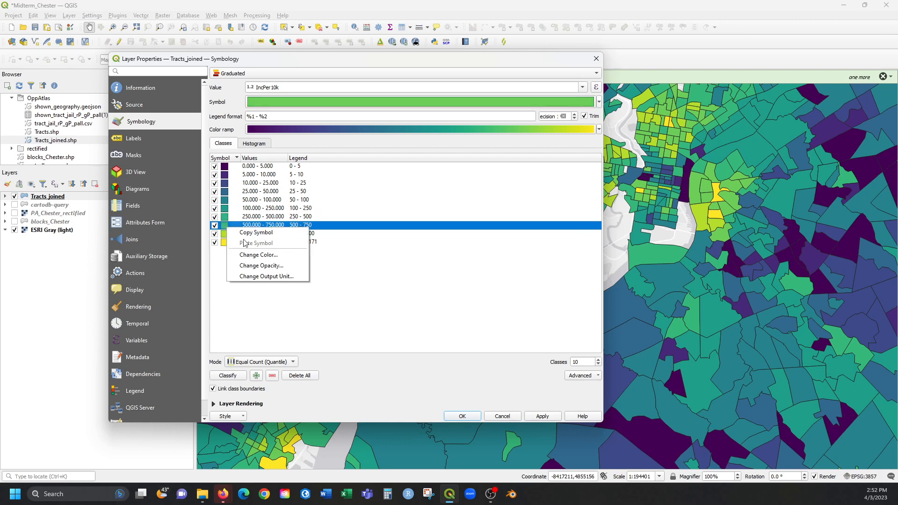
pyautogui.click(246, 230)
pyautogui.rightClick(226, 218)
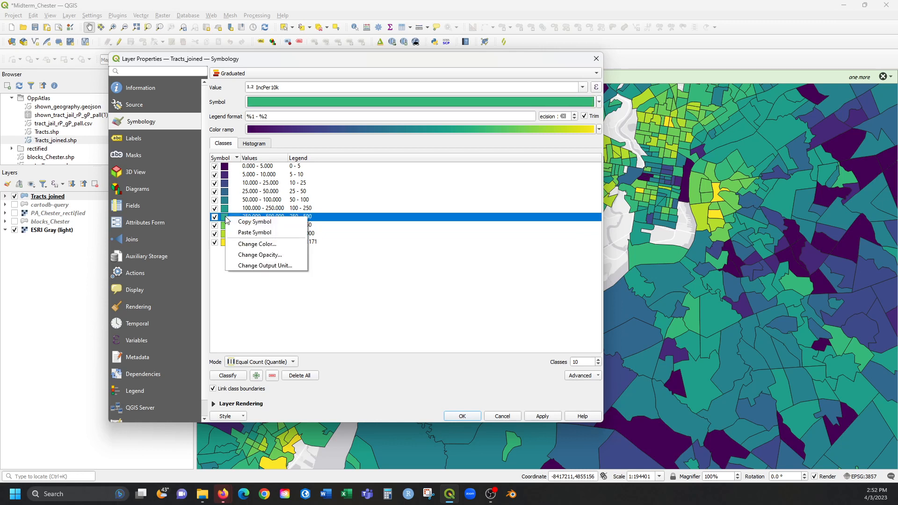
pyautogui.click(230, 234)
# Step: Copy the 750–1000 class symbol and paste it onto the 500–750 class
pyautogui.click(226, 235)
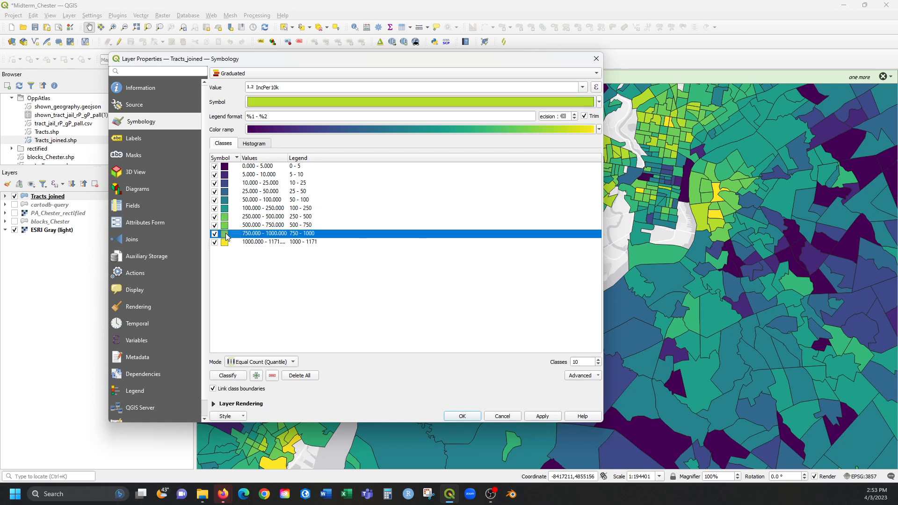
pyautogui.rightClick(226, 234)
pyautogui.click(235, 238)
pyautogui.click(226, 228)
pyautogui.rightClick(226, 227)
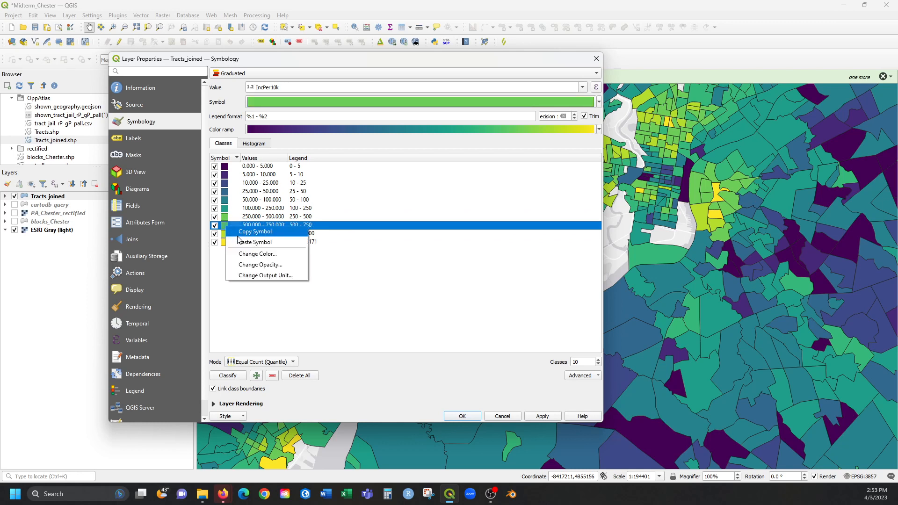
pyautogui.click(234, 238)
# Step: Copy the 1000–1171 class symbol and paste it onto the 750–1000 class
pyautogui.click(225, 242)
pyautogui.rightClick(225, 243)
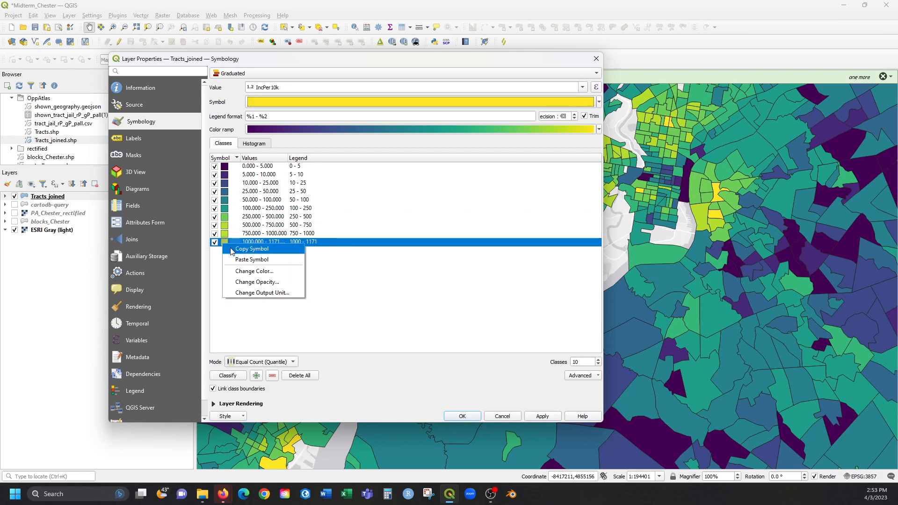
pyautogui.click(233, 249)
pyautogui.rightClick(226, 240)
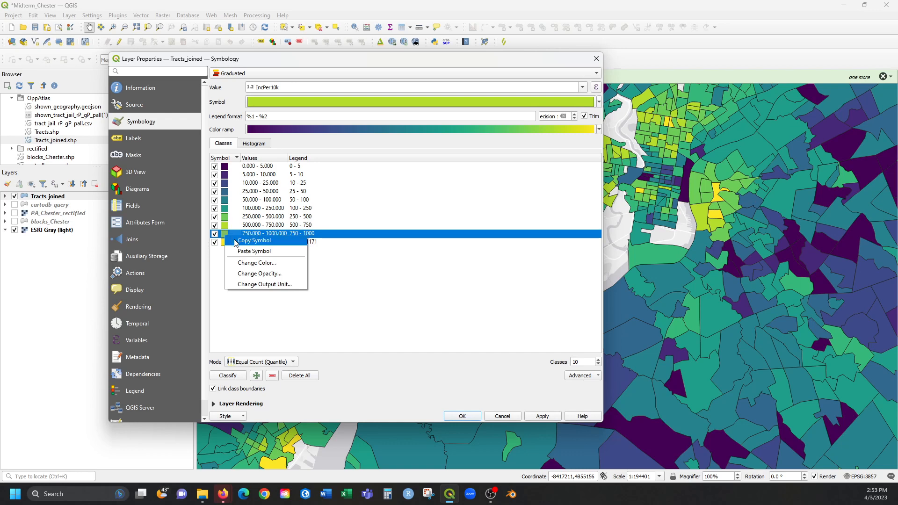
pyautogui.click(243, 249)
# Step: Change the 1000–1171 class color to the orange #fdc225
pyautogui.click(228, 247)
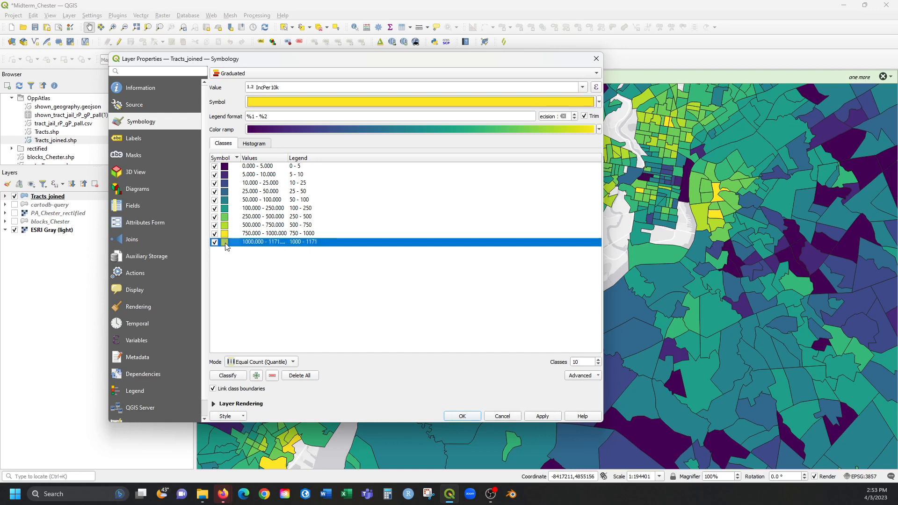
pyautogui.rightClick(225, 243)
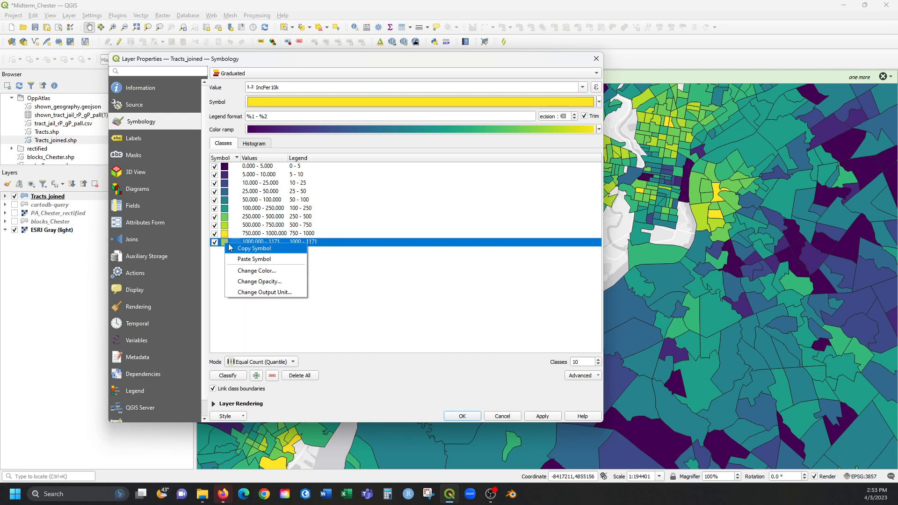
pyautogui.click(253, 270)
pyautogui.click(441, 195)
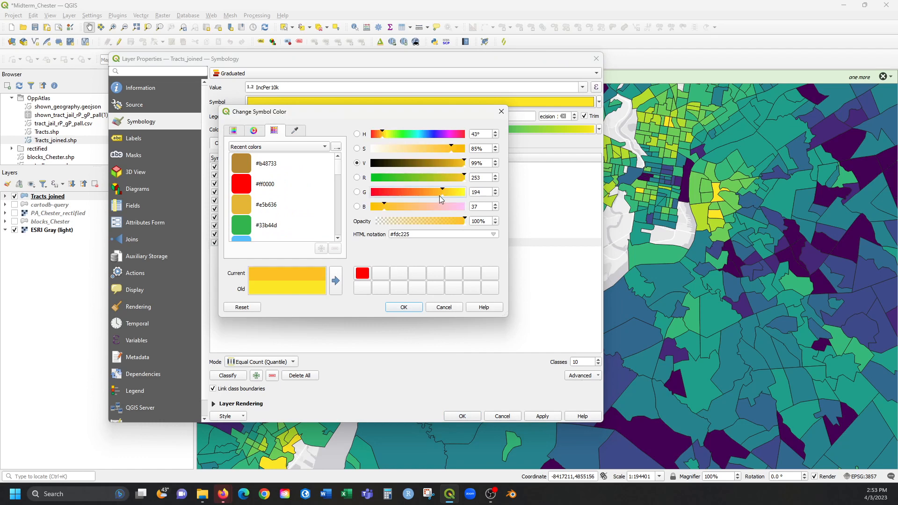
pyautogui.click(404, 307)
pyautogui.click(419, 314)
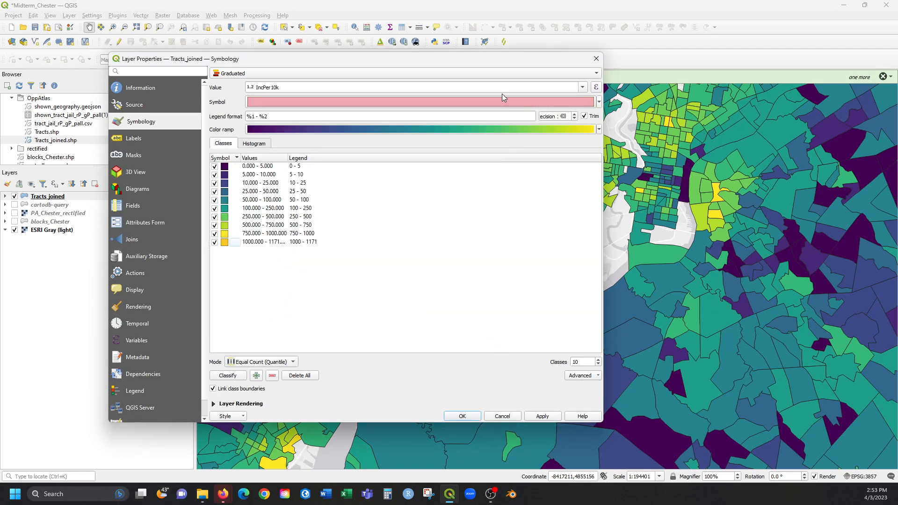
# Step: Apply the recolored classes to the map with the properties window narrowed and moved aside, and show the IncPer10k histogram
pyautogui.moveTo(603, 190); pyautogui.dragTo(493, 191)
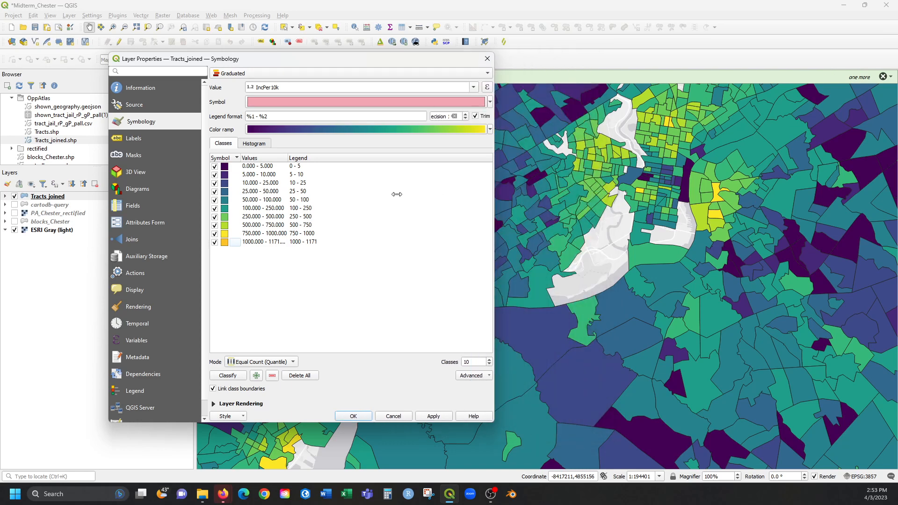
pyautogui.moveTo(345, 64); pyautogui.dragTo(149, 49)
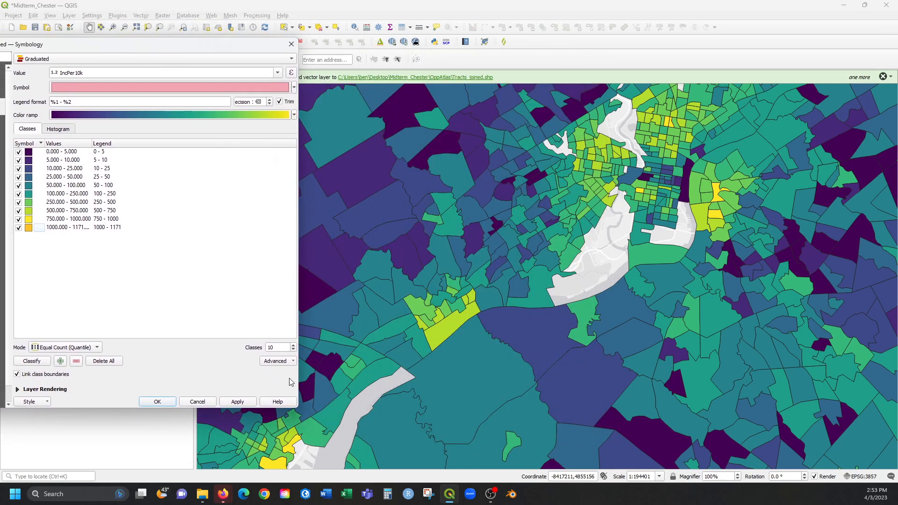
pyautogui.click(246, 402)
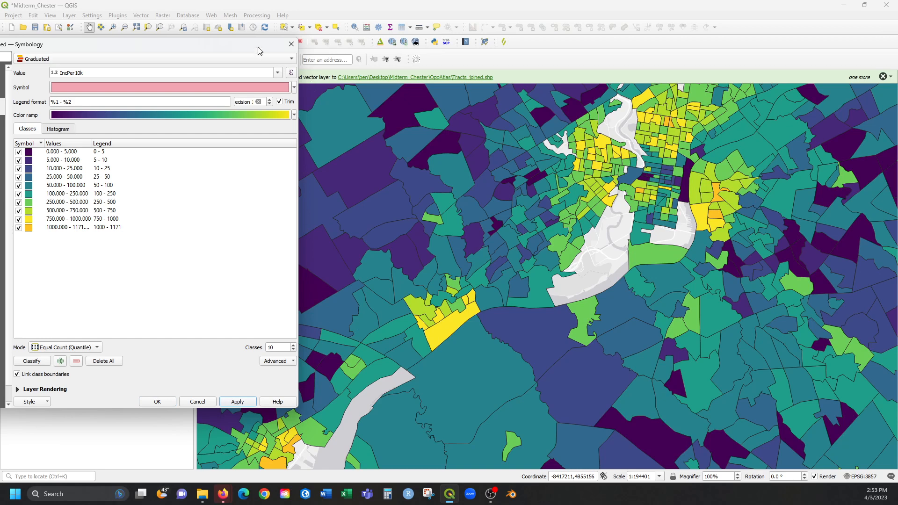
pyautogui.moveTo(258, 50); pyautogui.dragTo(374, 81)
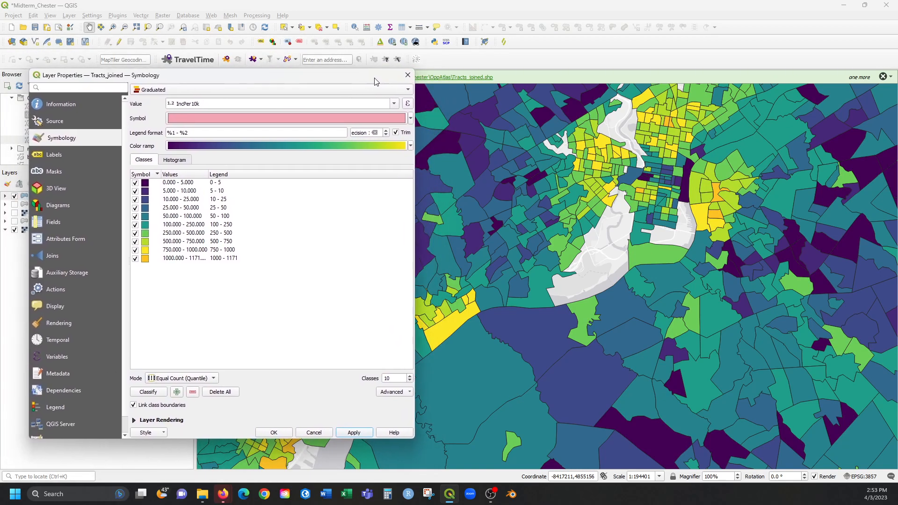
pyautogui.click(183, 161)
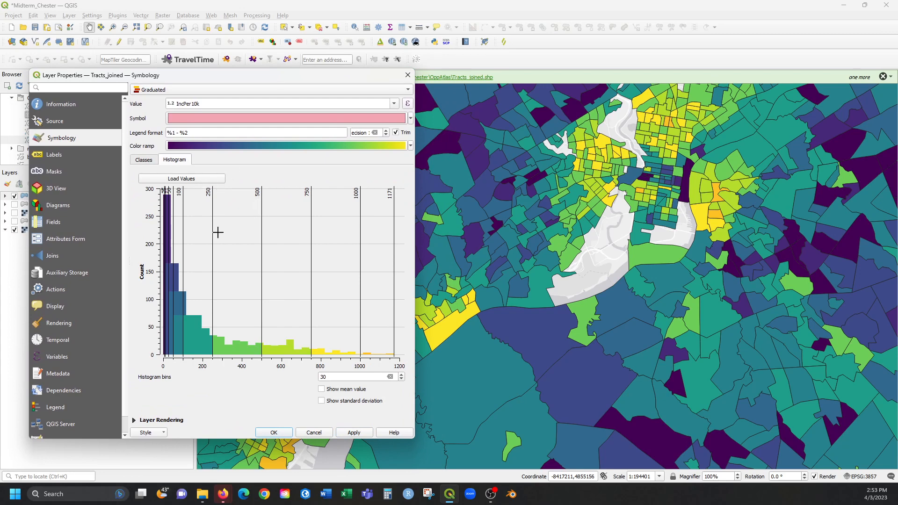
# Step: Preview the tracts layer on the map at 40% opacity, and set its opacity to 60%
pyautogui.click(167, 420)
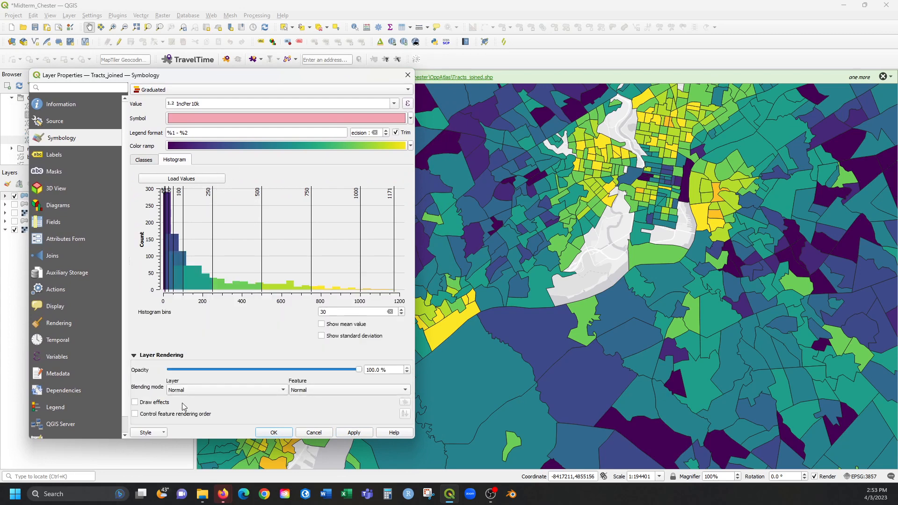
pyautogui.click(192, 369)
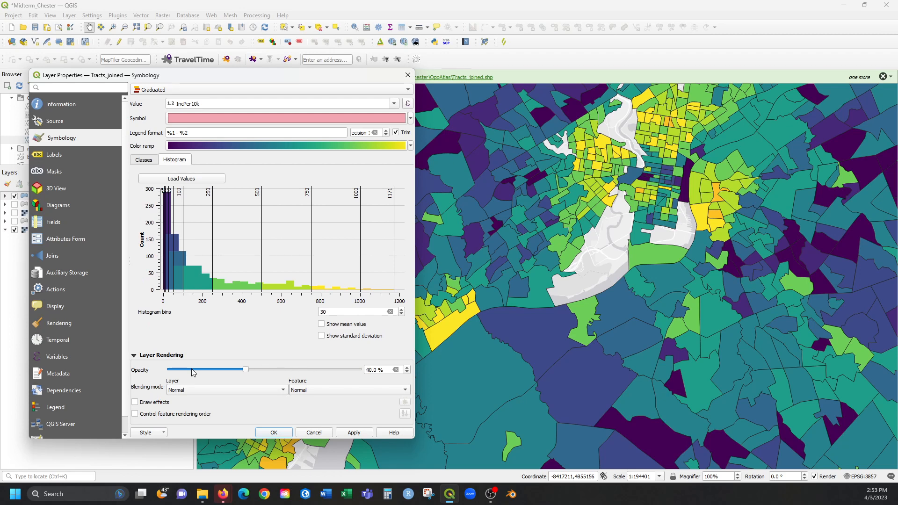
pyautogui.click(367, 434)
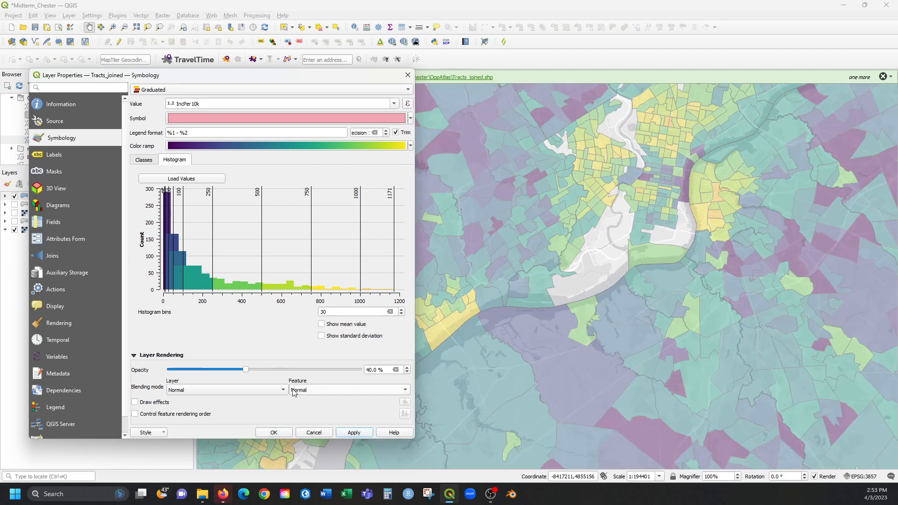
pyautogui.click(308, 370)
pyautogui.click(311, 369)
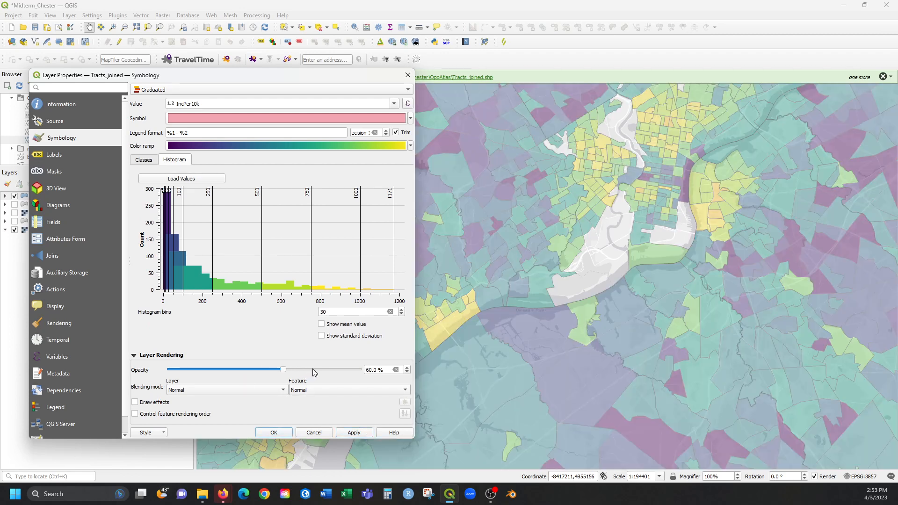
# Step: Set the layer blending mode to Multiply and apply it to the map
pyautogui.click(258, 390)
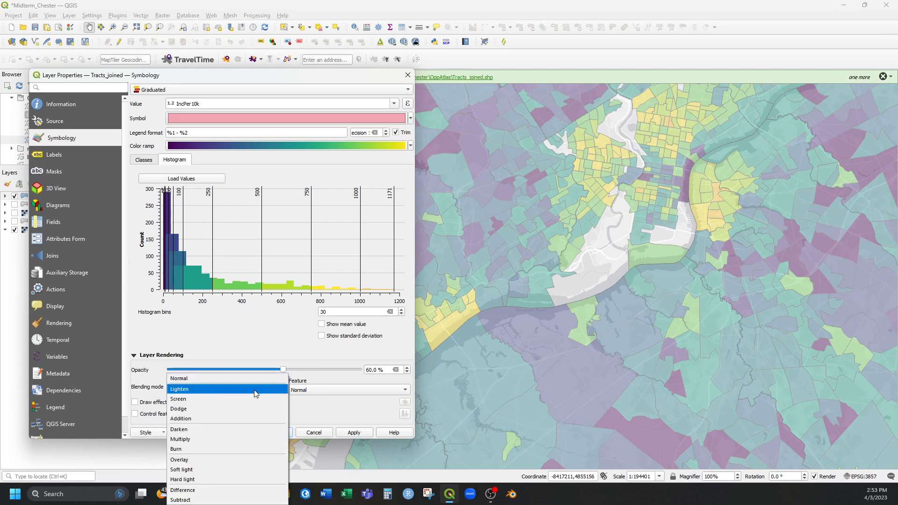
pyautogui.click(253, 439)
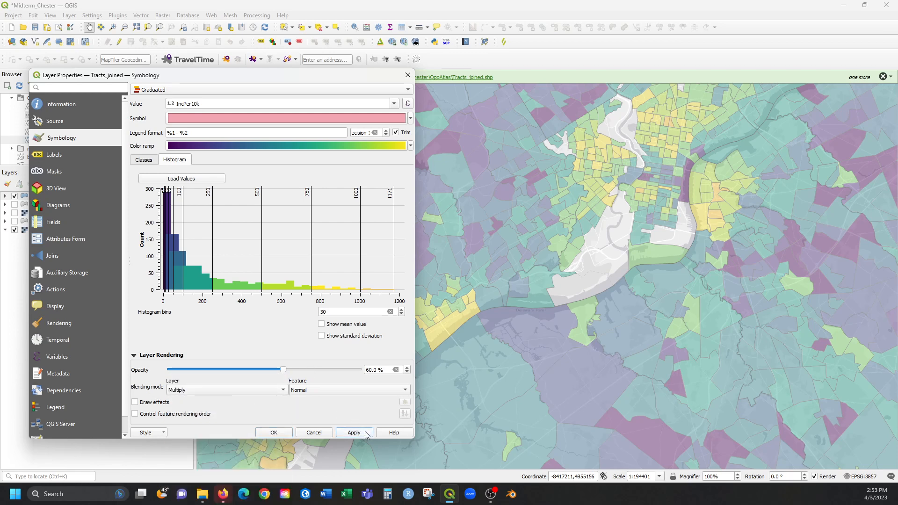
pyautogui.click(366, 435)
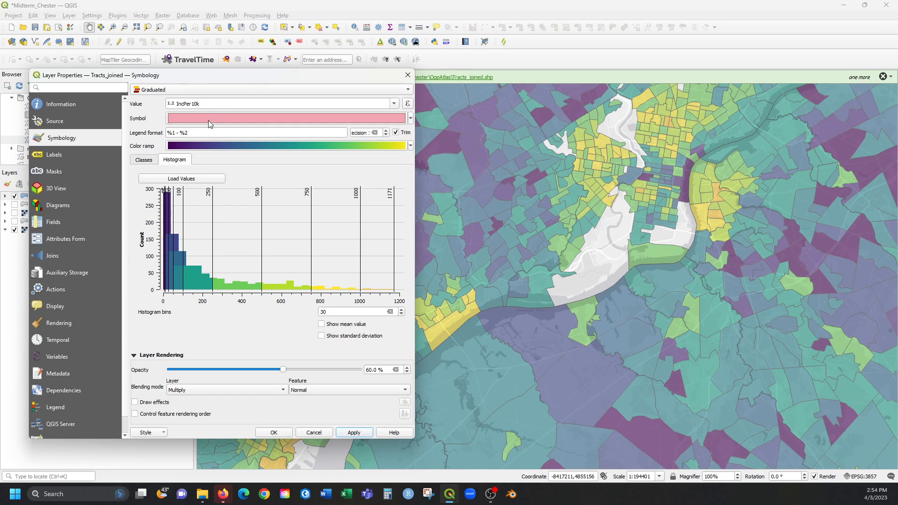
# Step: Remove the tract outlines by setting the Simple Fill stroke style to No Pen, and accept the layer properties
pyautogui.click(195, 120)
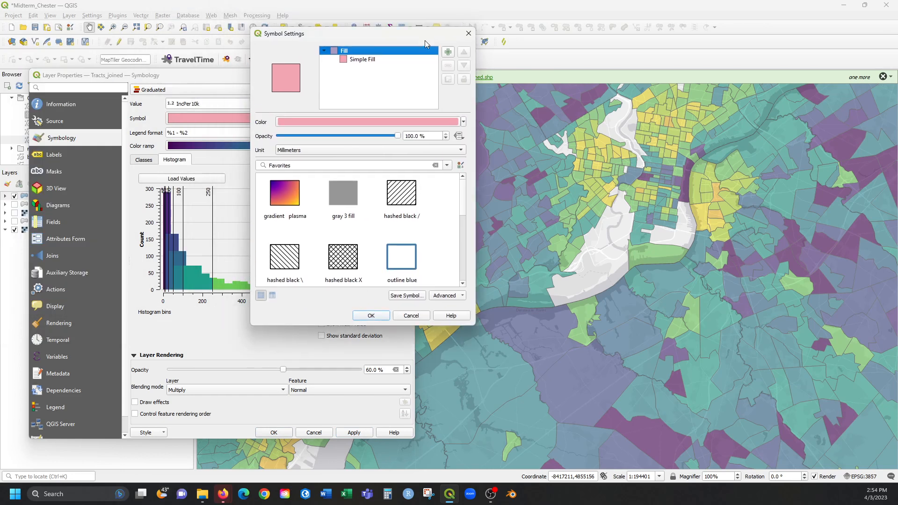
pyautogui.click(394, 60)
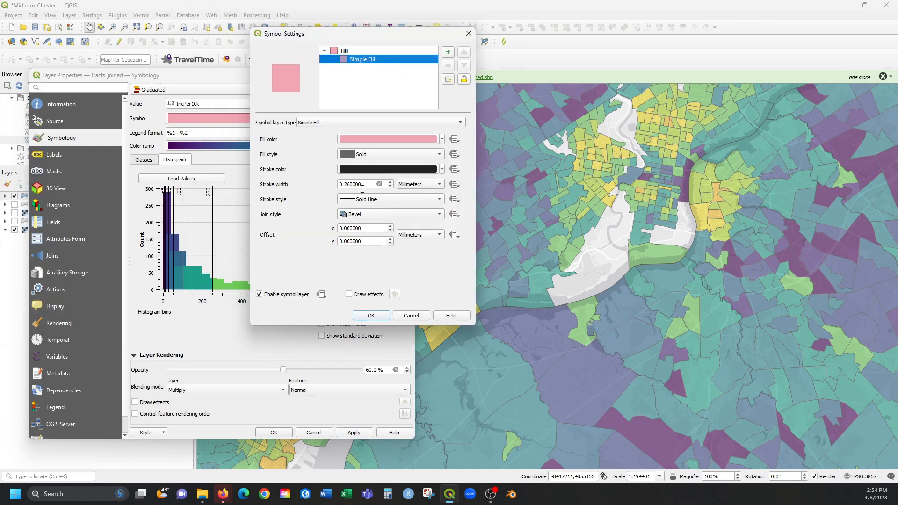
pyautogui.click(388, 199)
pyautogui.click(370, 198)
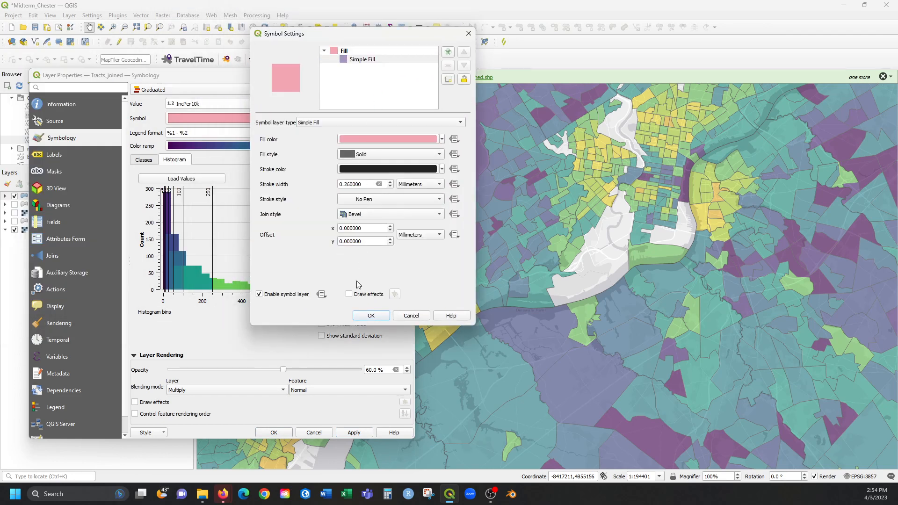
pyautogui.click(371, 316)
pyautogui.click(354, 433)
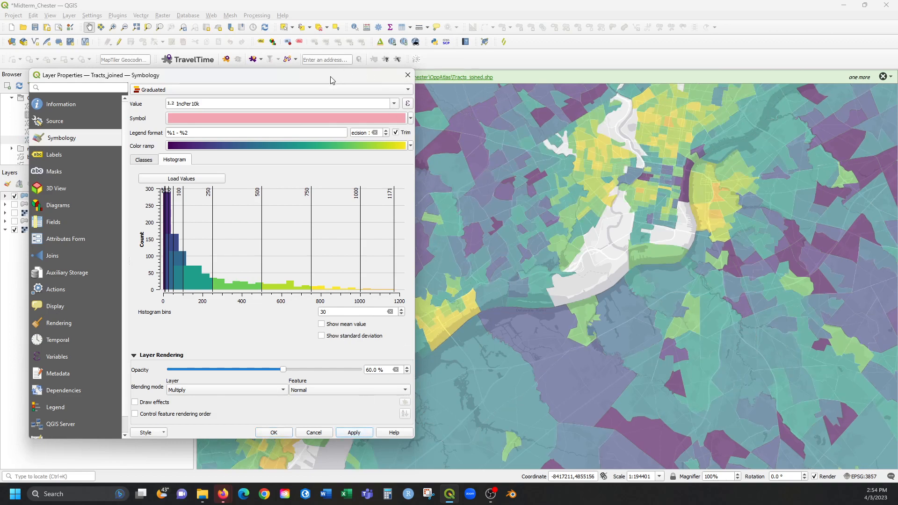
pyautogui.moveTo(332, 76); pyautogui.dragTo(534, 87)
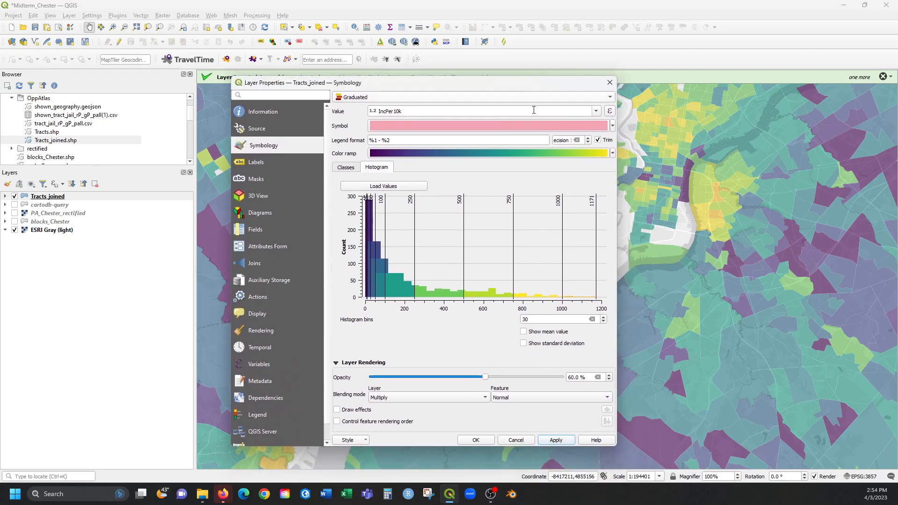
pyautogui.click(490, 443)
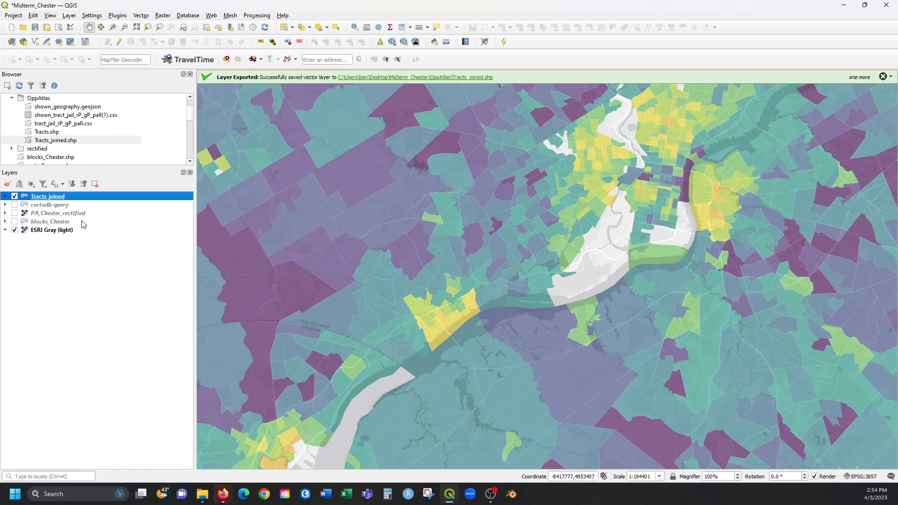
# Step: Rename the Tracts_joined layer as "Projected Incarceration Rates"
pyautogui.rightClick(66, 197)
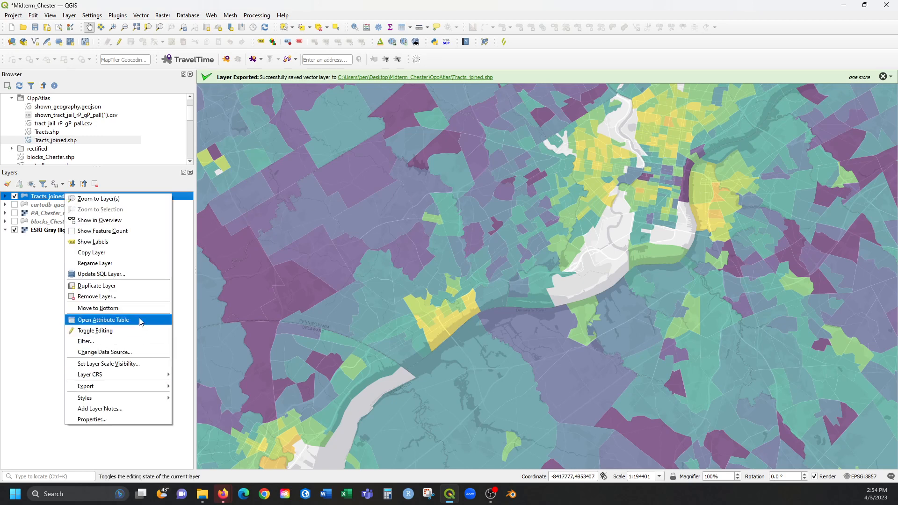
pyautogui.click(134, 263)
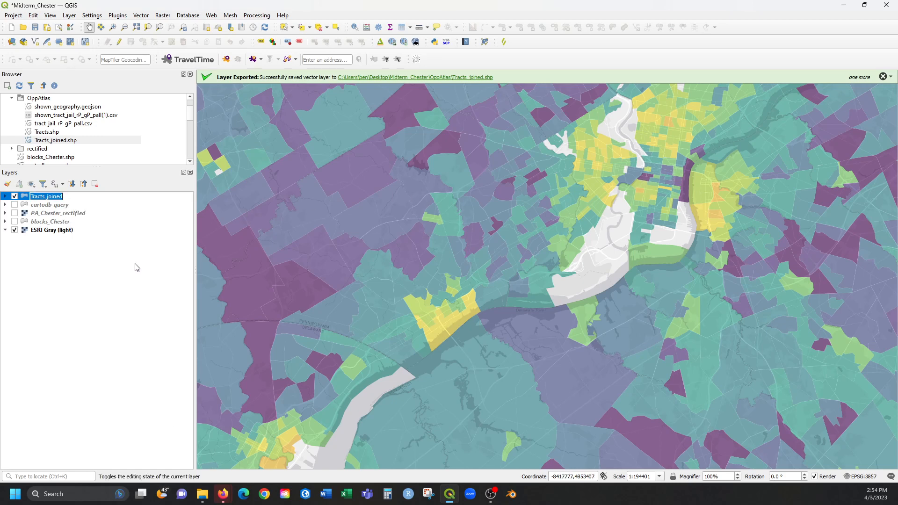
pyautogui.press('BackSpace')
pyautogui.press('Return')
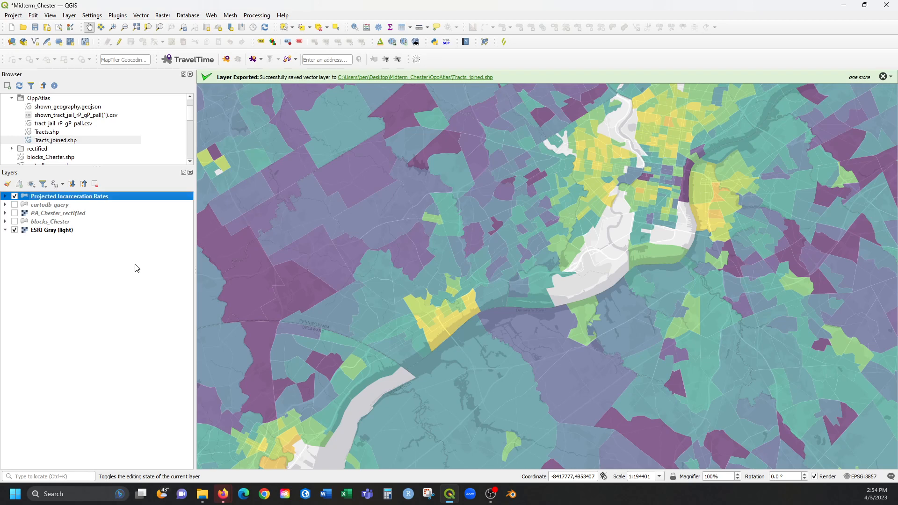
# Step: Move the Projected Incarceration Rates layer directly above ESRI Gray (light), and expand the cartodb-query layer's legend
pyautogui.moveTo(98, 200); pyautogui.dragTo(106, 227)
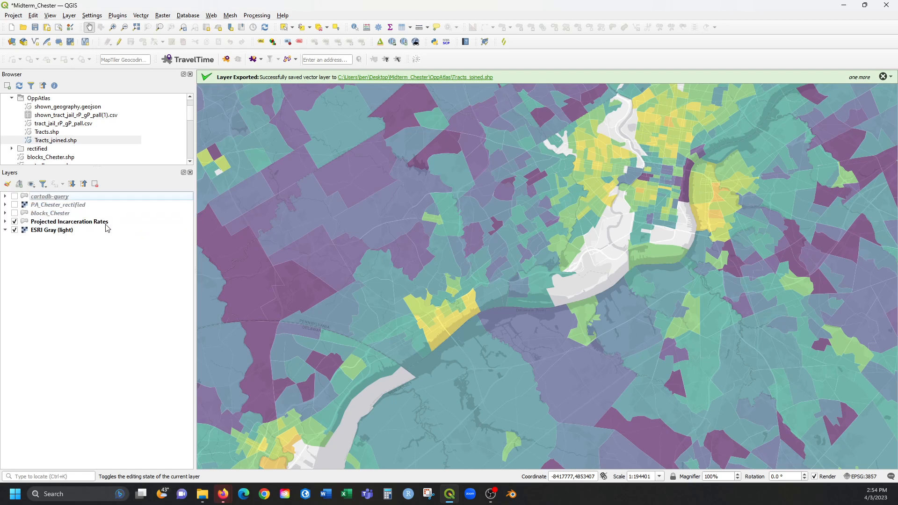
pyautogui.click(6, 196)
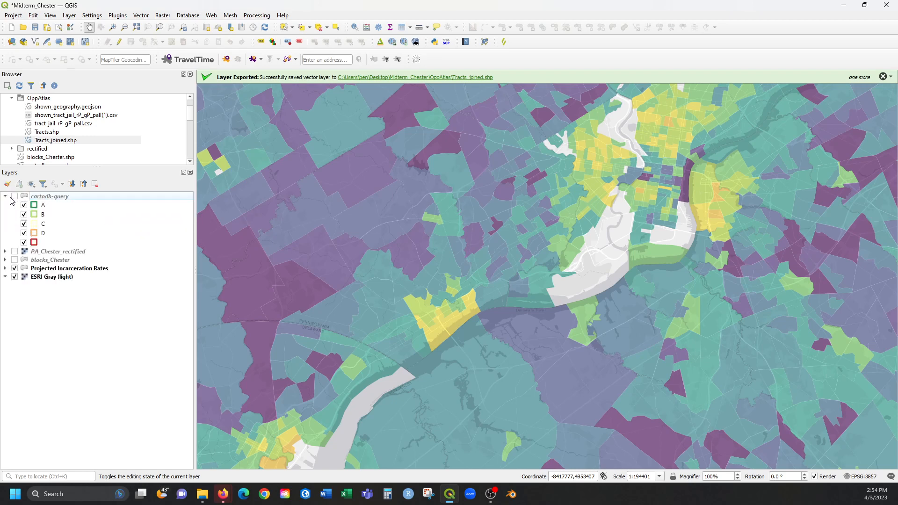
# Step: Show the cartodb-query layer over the Projected Incarceration Rates tracts and examine the HOLC outlines around Chester
pyautogui.click(14, 197)
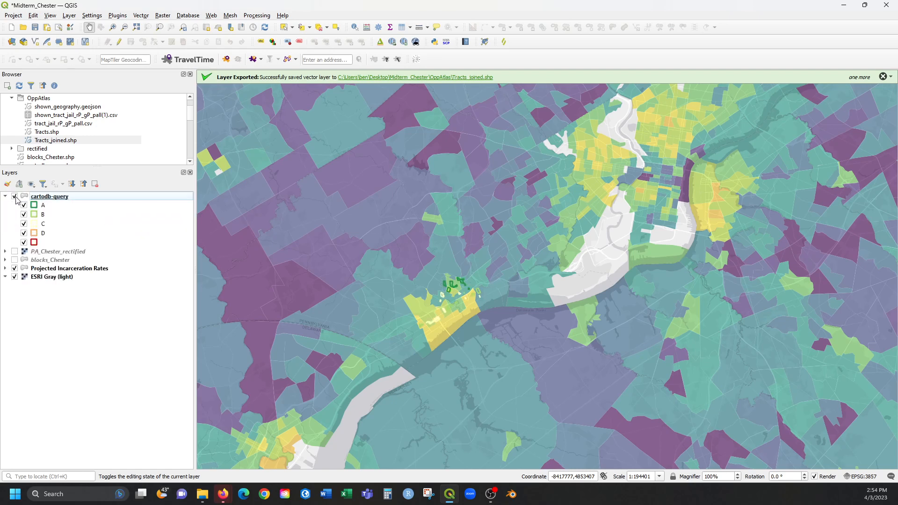
pyautogui.click(15, 197)
pyautogui.click(27, 197)
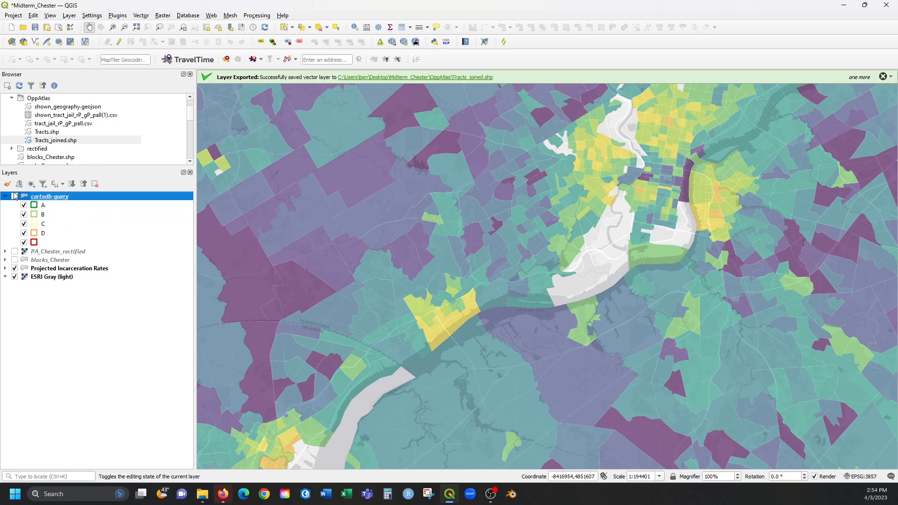
pyautogui.click(14, 197)
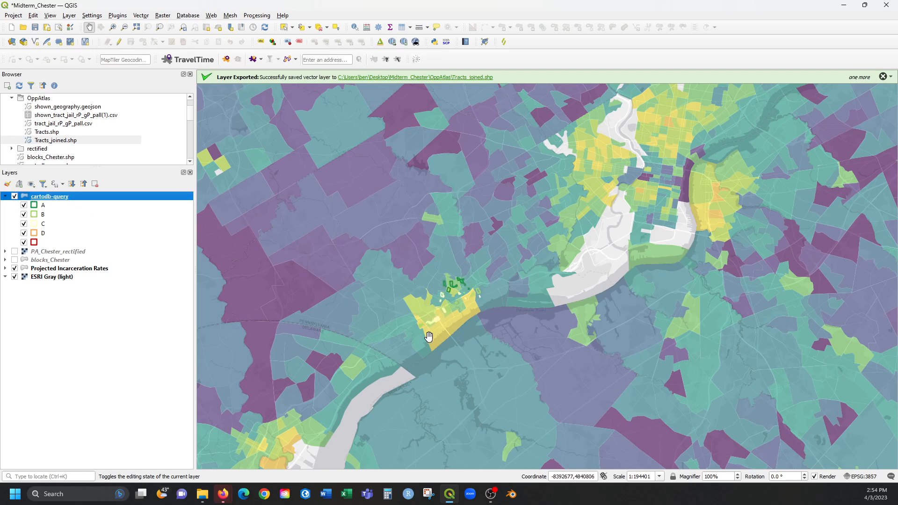
pyautogui.scroll(1, 428, 337)
pyautogui.scroll(-1, 427, 347)
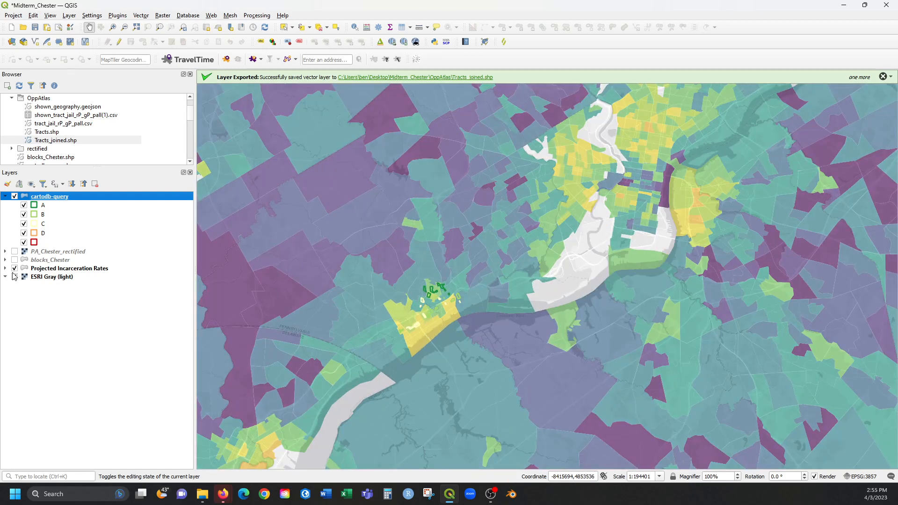
# Step: Add CommercialAreas_MinusHOLC.shp to the map above cartodb-query, and compare it with the tracts beneath by switching its visibility, leaving it shown
pyautogui.scroll(-1, 38, 134)
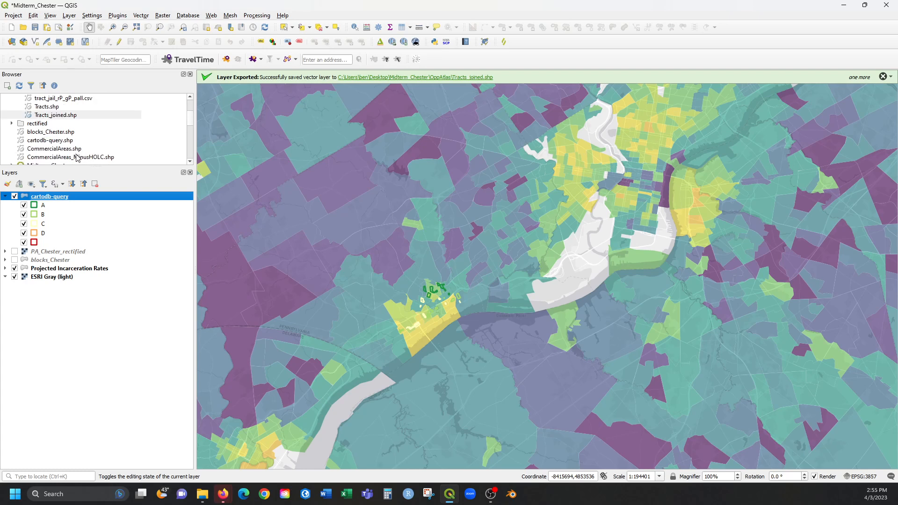
pyautogui.moveTo(77, 158); pyautogui.dragTo(298, 202)
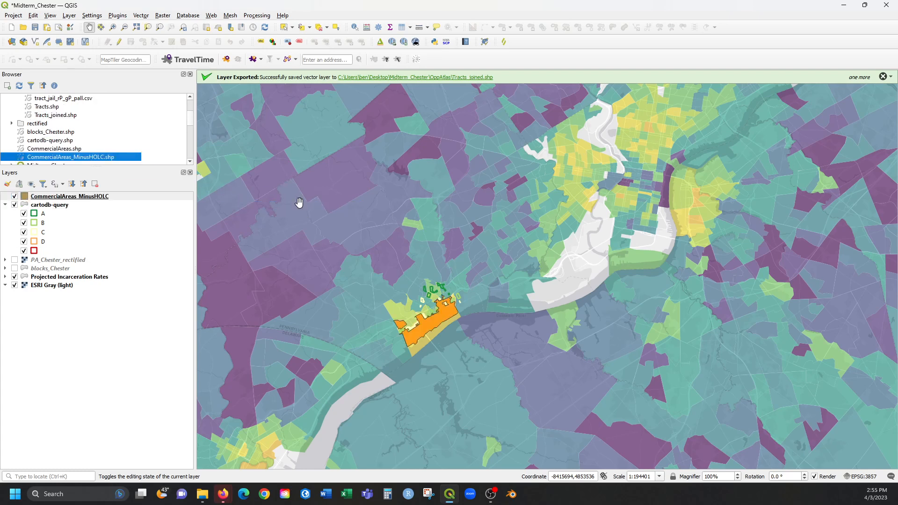
pyautogui.click(14, 197)
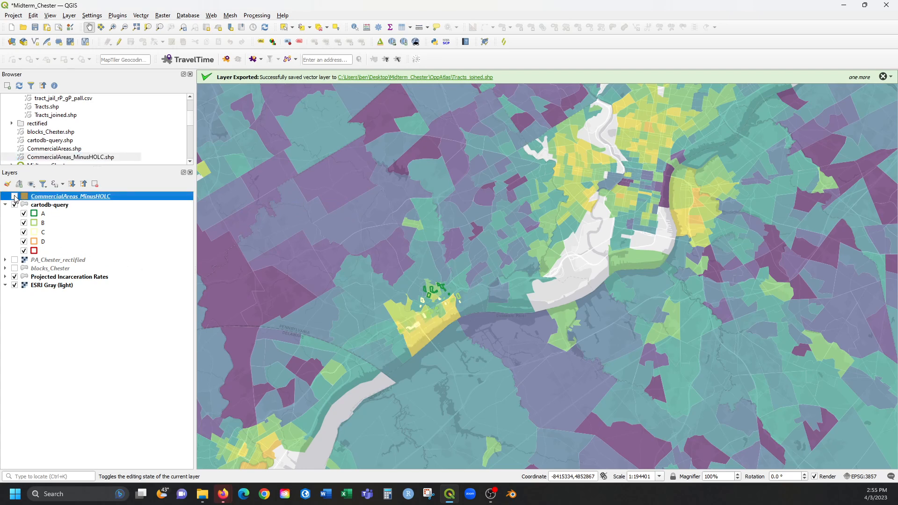
pyautogui.click(14, 197)
pyautogui.click(14, 197)
pyautogui.scroll(1, 416, 336)
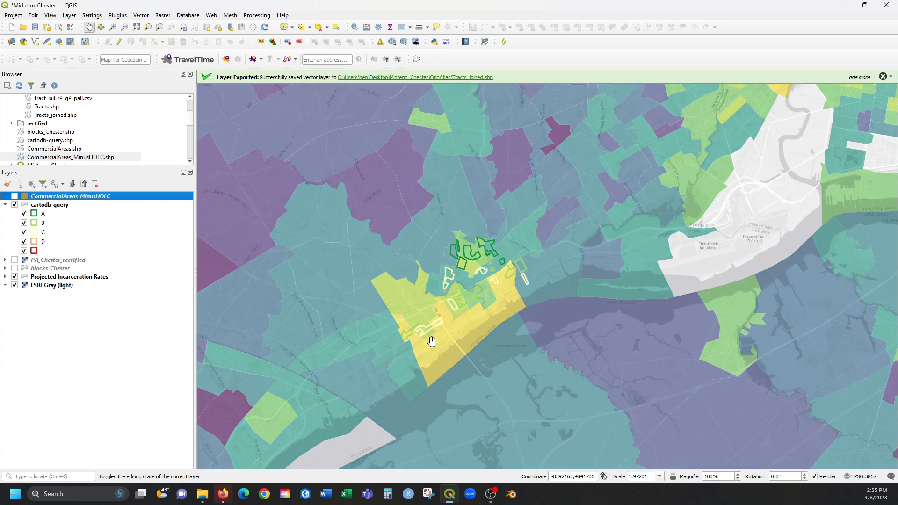
pyautogui.click(15, 196)
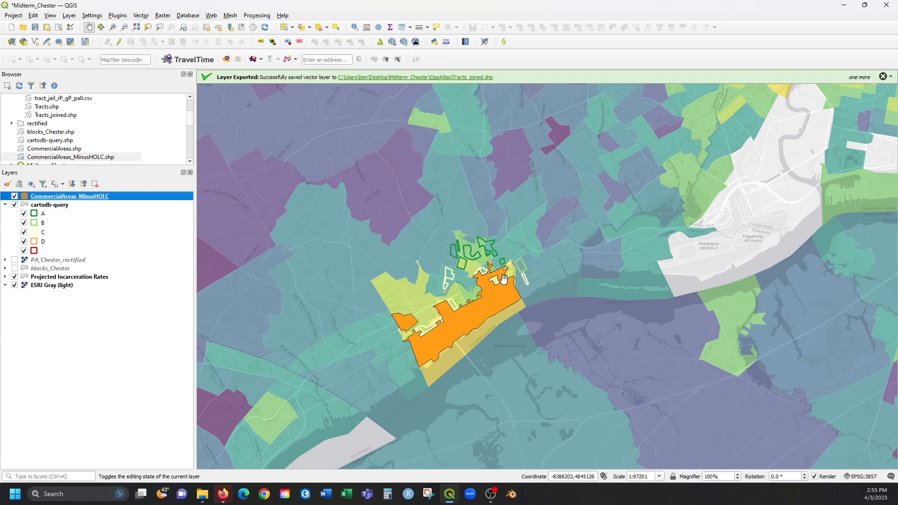
pyautogui.click(15, 196)
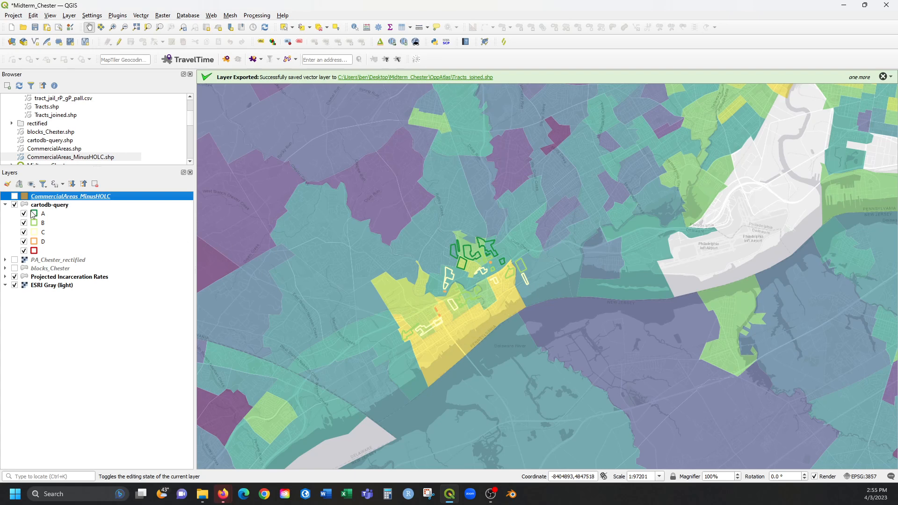
pyautogui.click(14, 197)
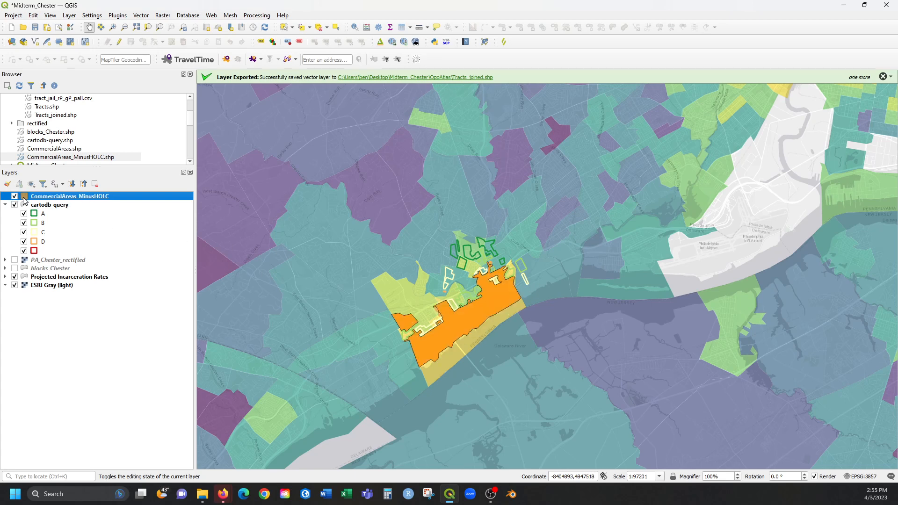
# Step: Symbolize the CommercialAreas_MinusHOLC layer with the "hashed black X" preset and apply it to the map
pyautogui.doubleClick(24, 196)
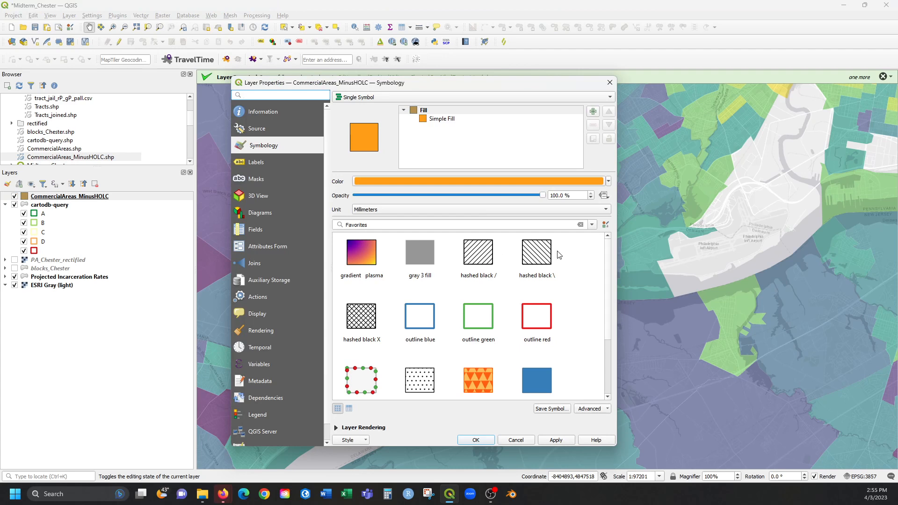
pyautogui.click(364, 321)
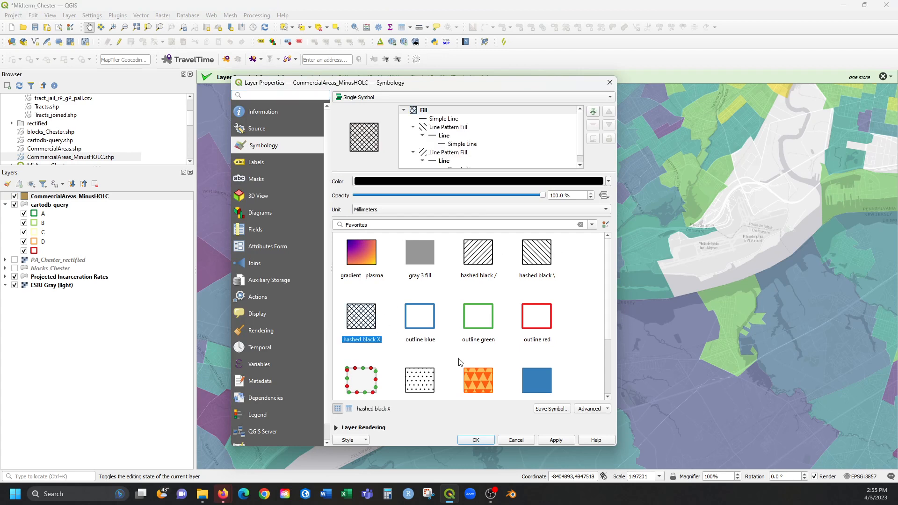
pyautogui.click(556, 440)
pyautogui.moveTo(483, 88); pyautogui.dragTo(382, 99)
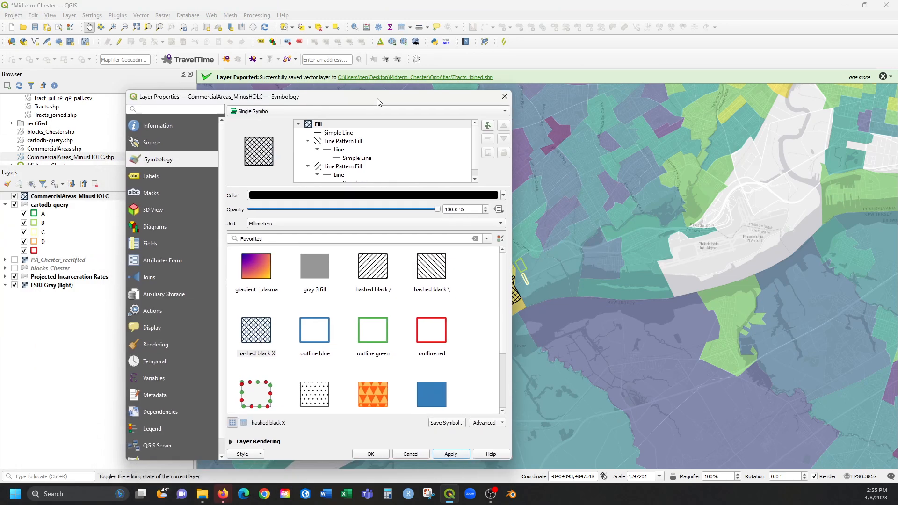
# Step: Set the outline's stroke width to 0.26 mm and both hatch pattern lines to 0.1 mm, and accept the layer properties
pyautogui.scroll(-2, 463, 343)
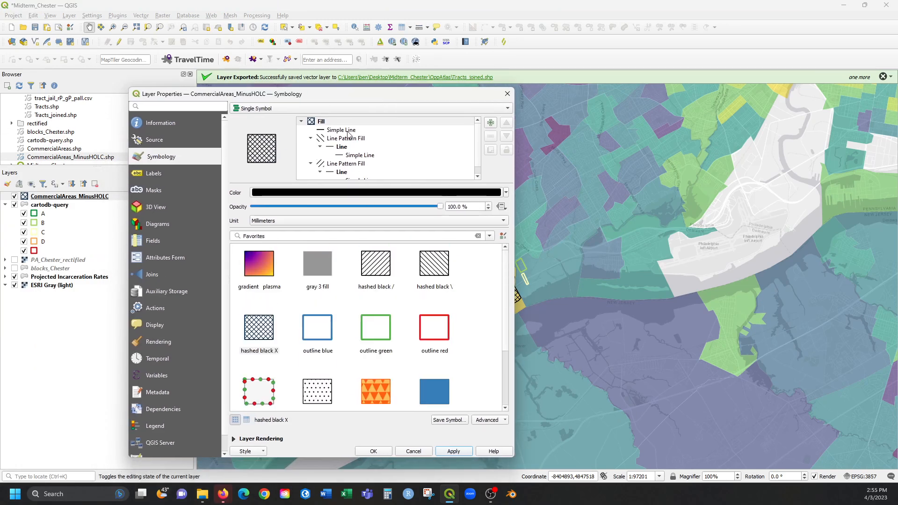
pyautogui.click(349, 132)
pyautogui.click(428, 227)
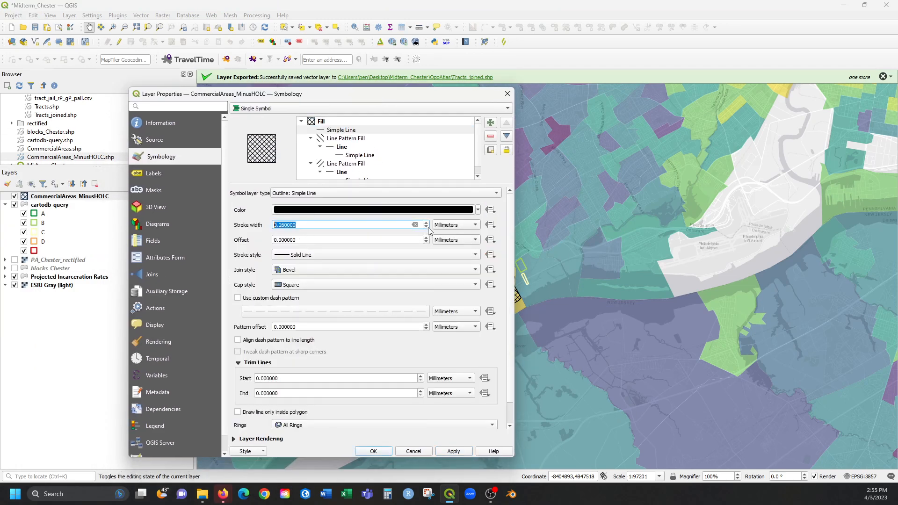
pyautogui.click(371, 156)
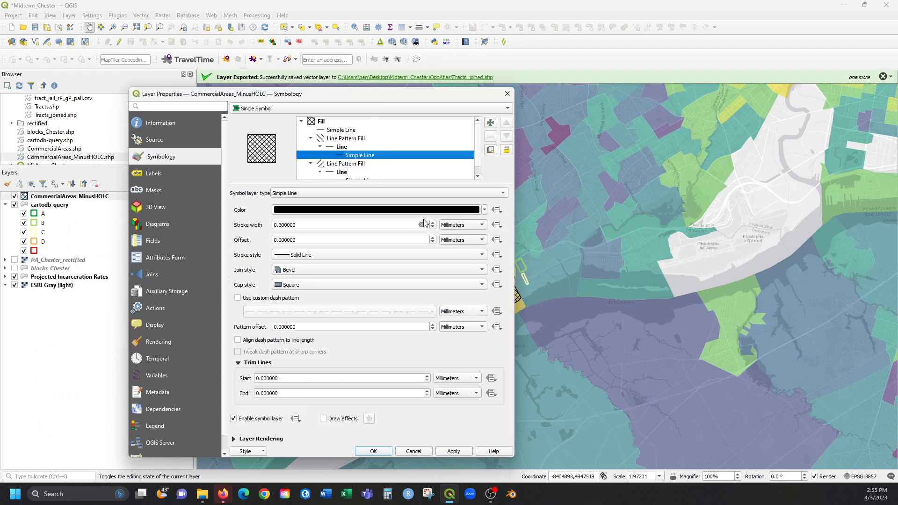
pyautogui.click(433, 228)
pyautogui.scroll(-1, 424, 168)
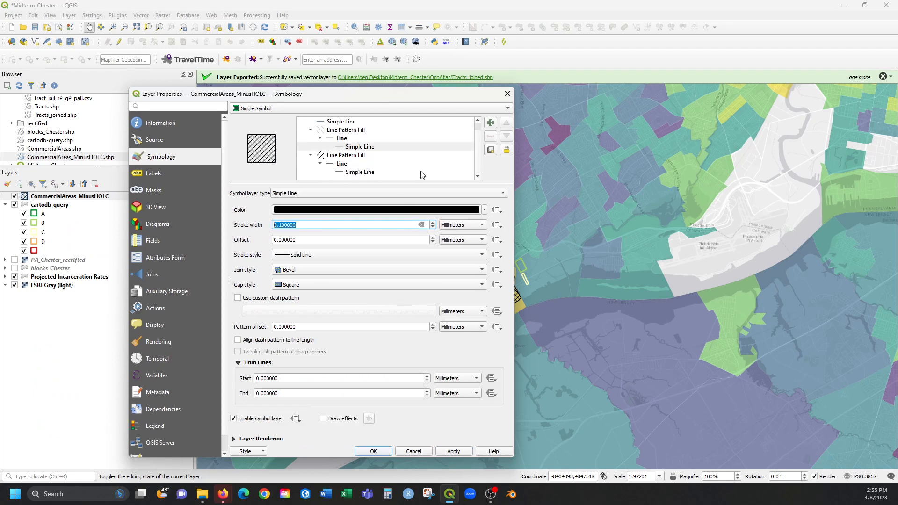
pyautogui.click(405, 172)
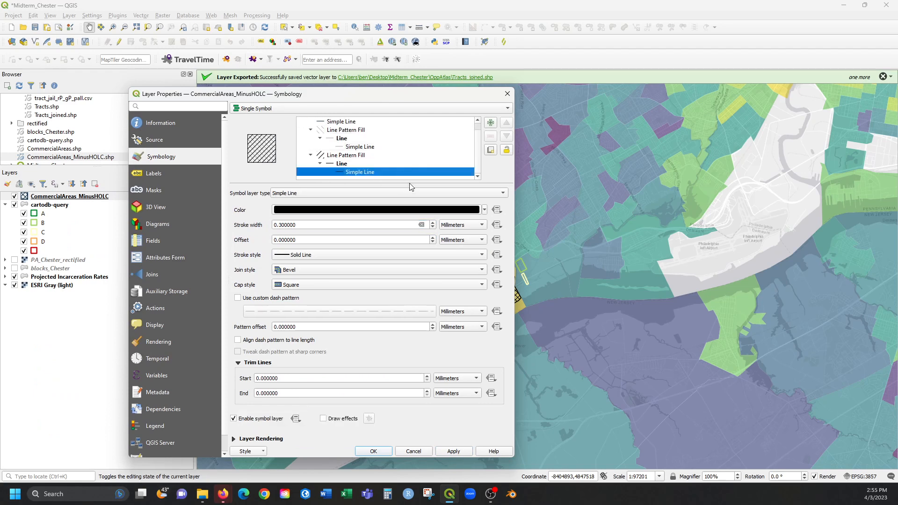
pyautogui.click(432, 227)
pyautogui.click(456, 451)
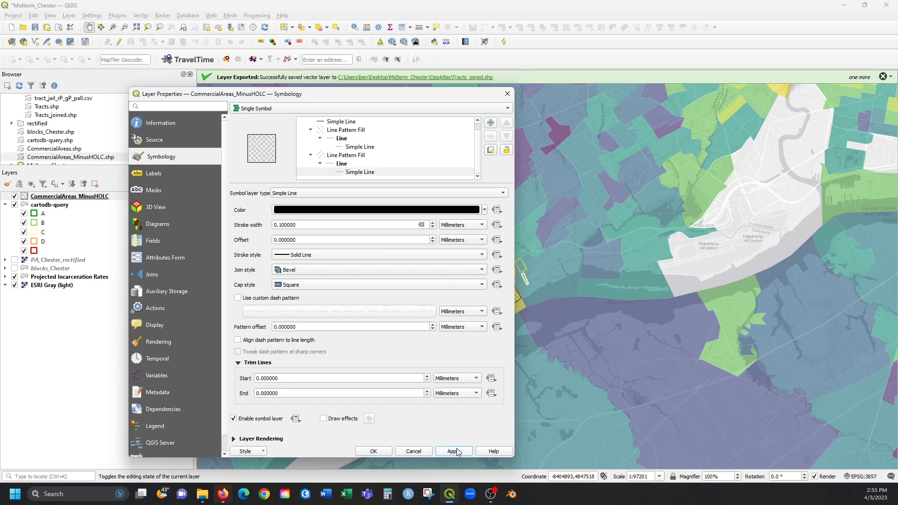
pyautogui.click(374, 451)
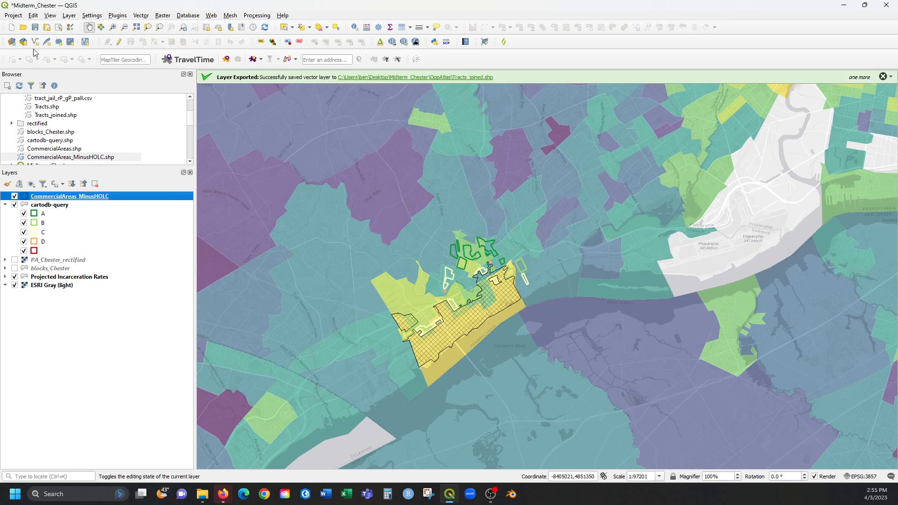
# Step: Open the Letter (Portrait) print layout, examine how the current layers appear on the page, and close it
pyautogui.click(11, 20)
pyautogui.moveTo(74, 206)
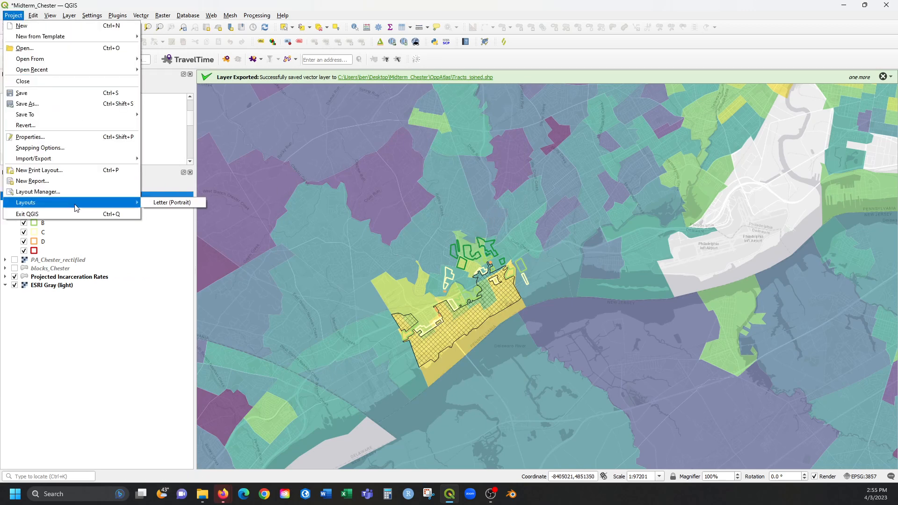
pyautogui.click(156, 206)
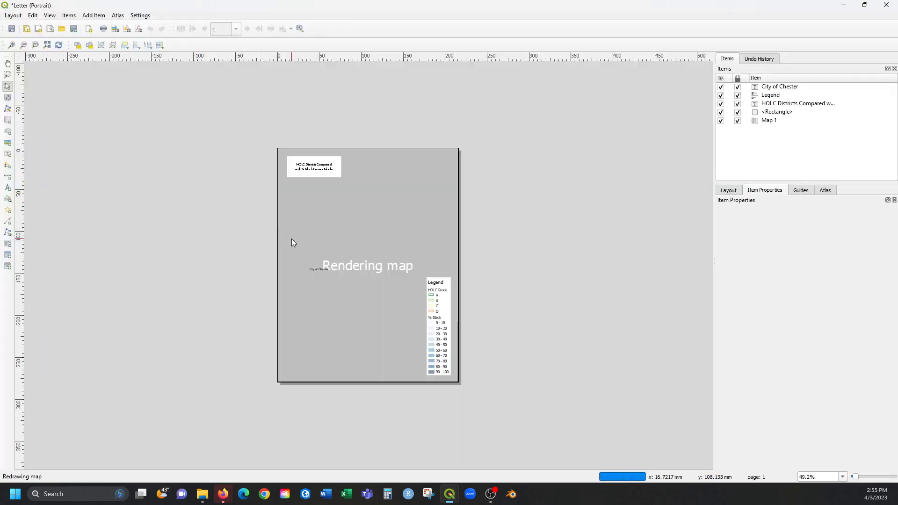
pyautogui.click(7, 66)
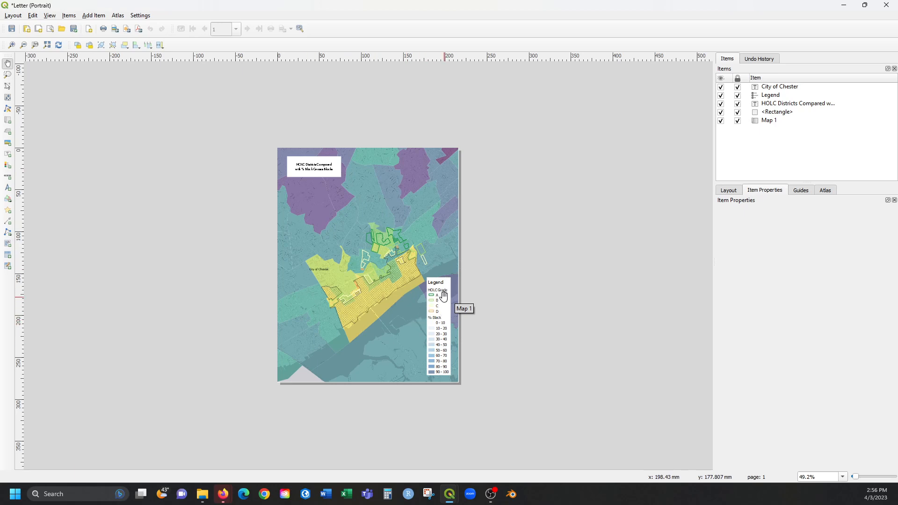
pyautogui.click(886, 5)
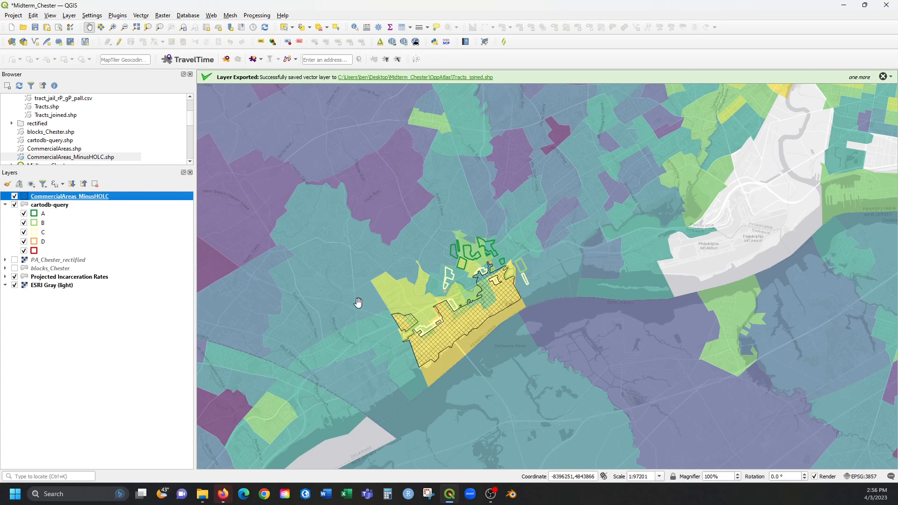
pyautogui.moveTo(487, 305); pyautogui.dragTo(511, 290)
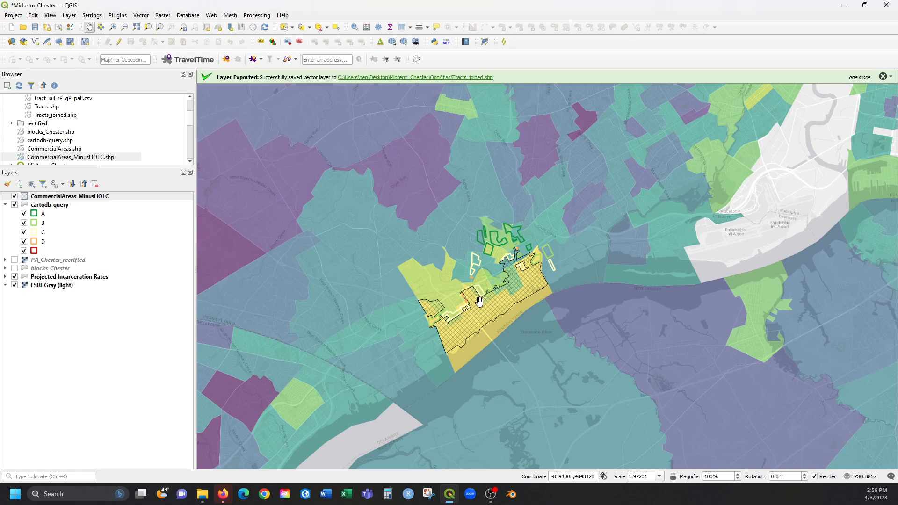
pyautogui.moveTo(491, 494)
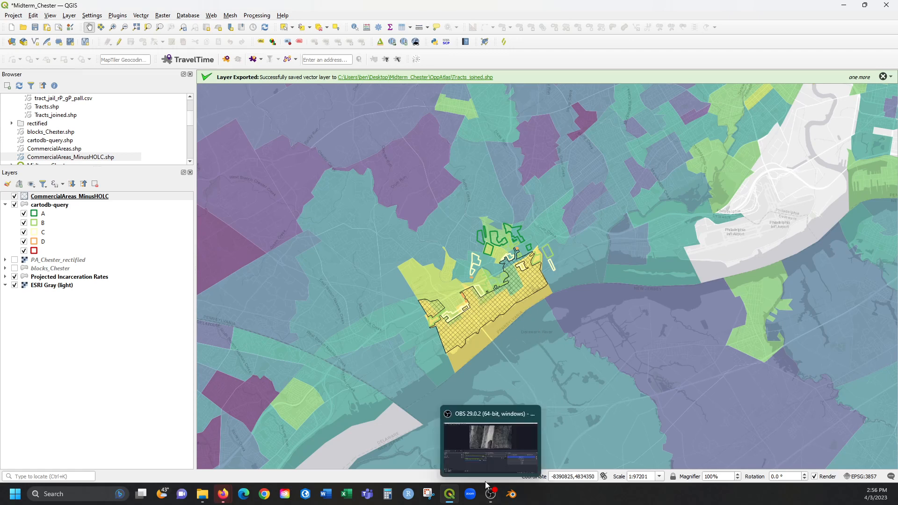